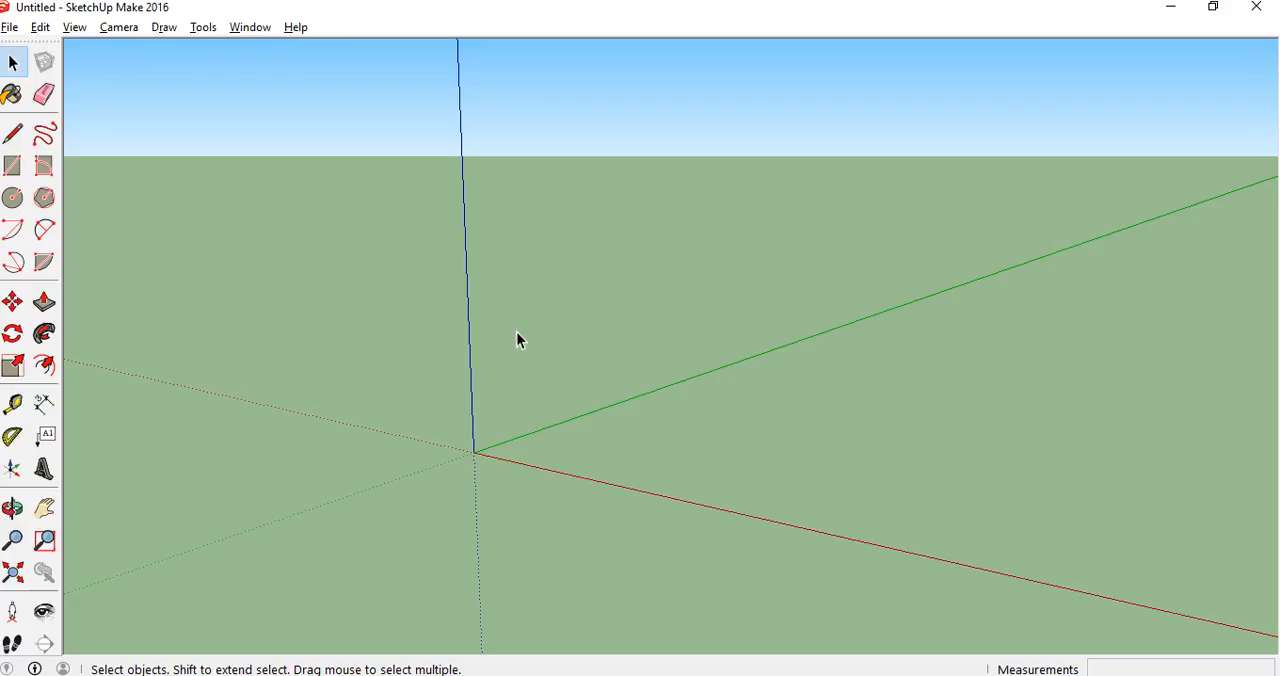
Draw a 1" by 7" rectangle on the ground plane, starting at the origin
{"action": "left_click", "coordinate": [16, 170]}
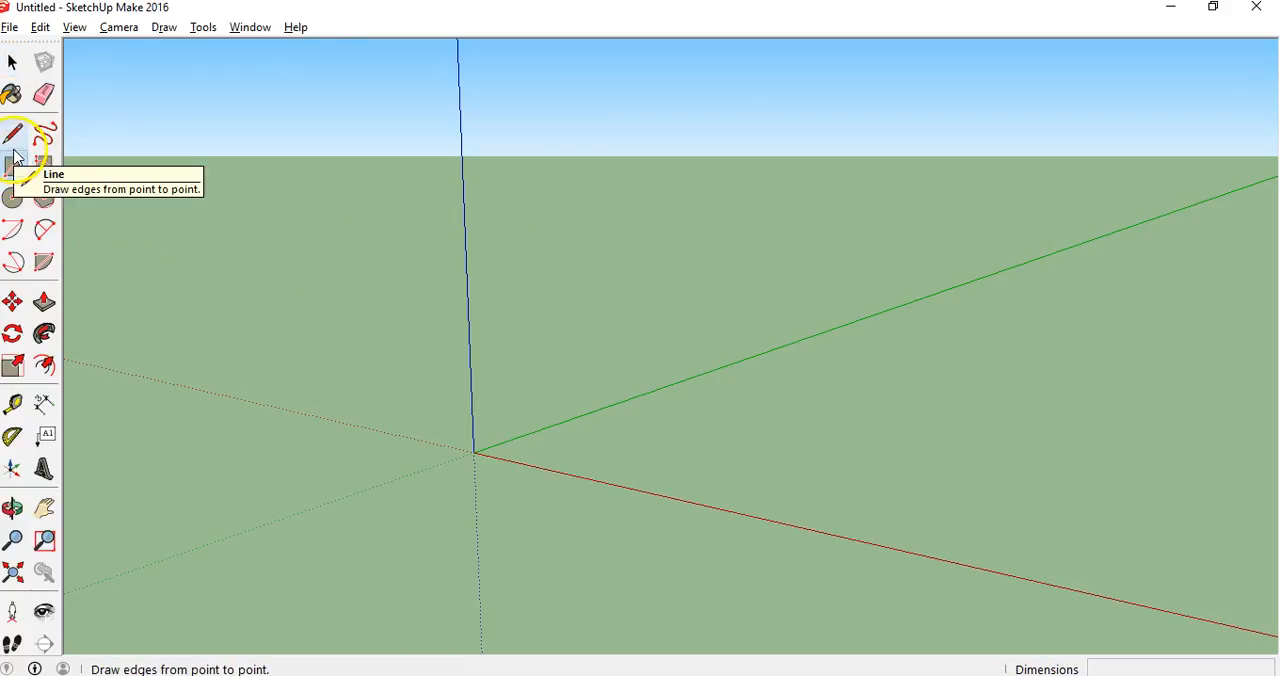
{"action": "left_click", "coordinate": [475, 451]}
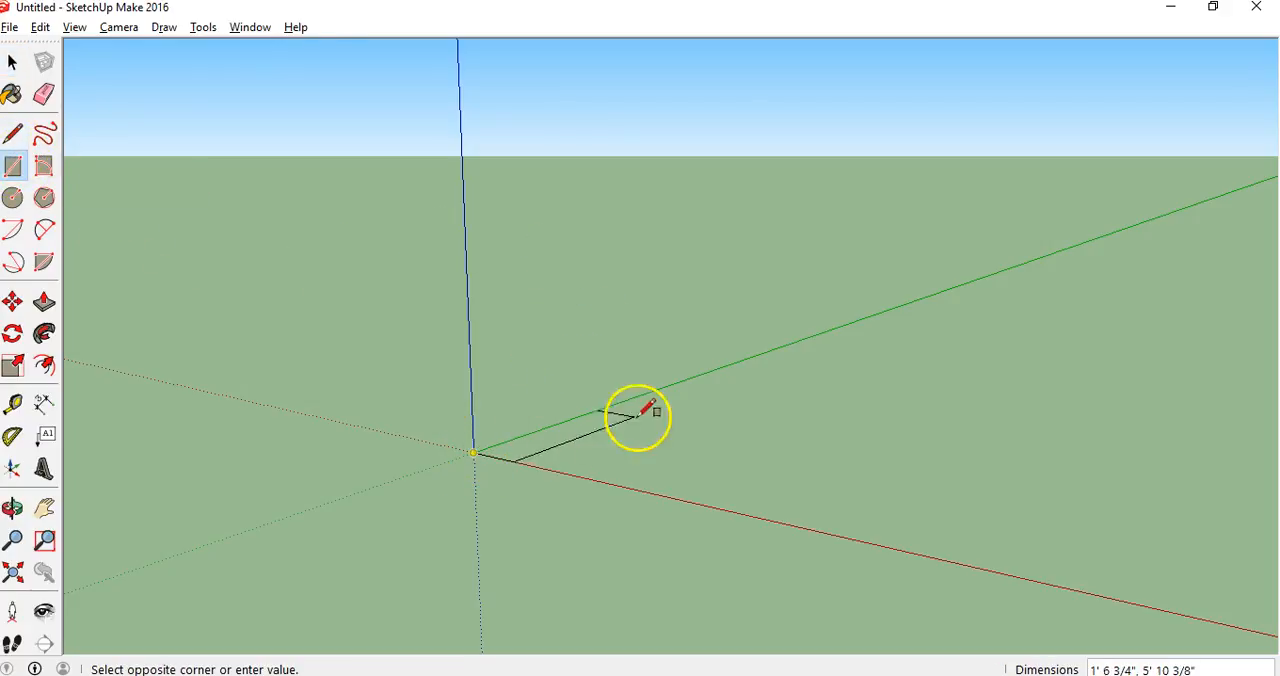
{"action": "left_click", "coordinate": [818, 474]}
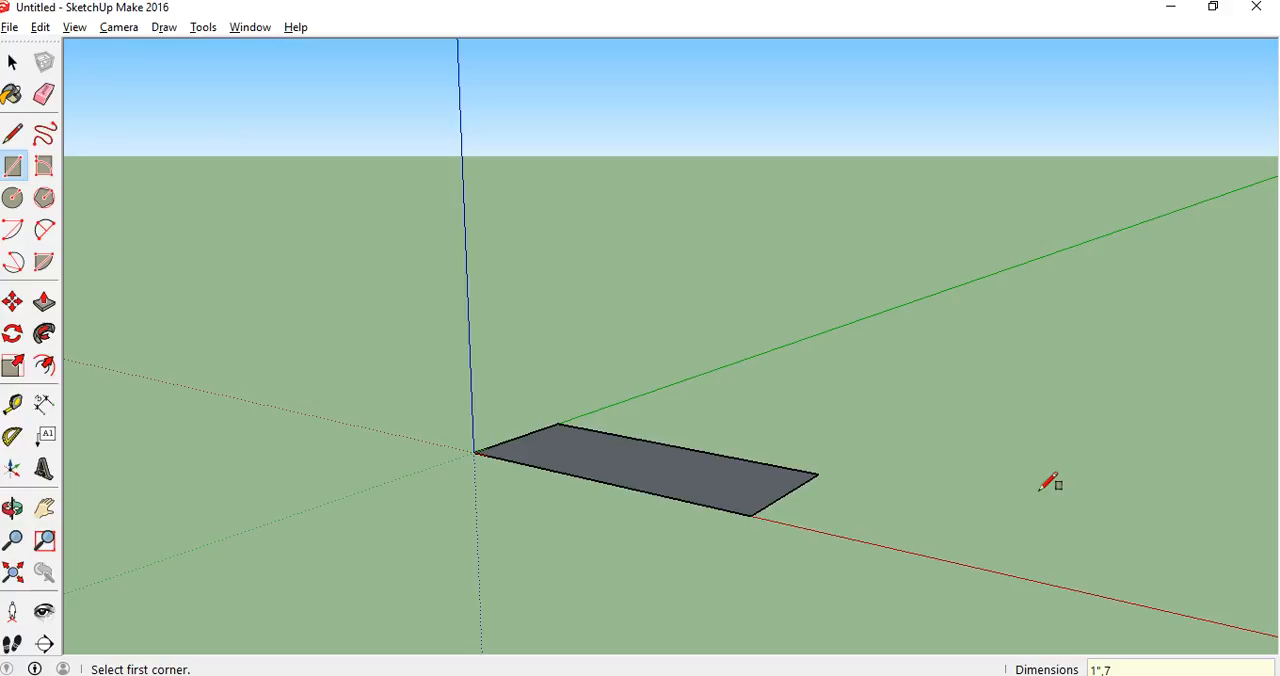
{"action": "key", "text": "ctrl+z"}
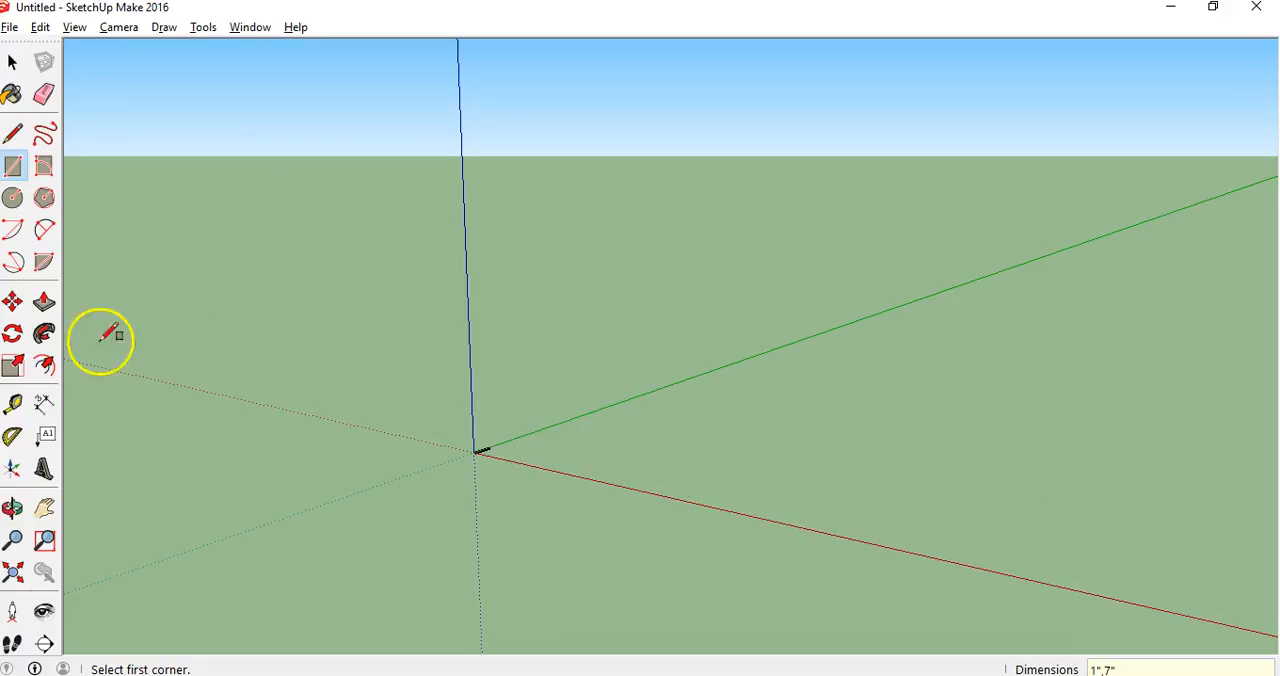
Push/Pull the rectangle's face up 1/16" to form a thin strip
{"action": "left_click", "coordinate": [14, 574]}
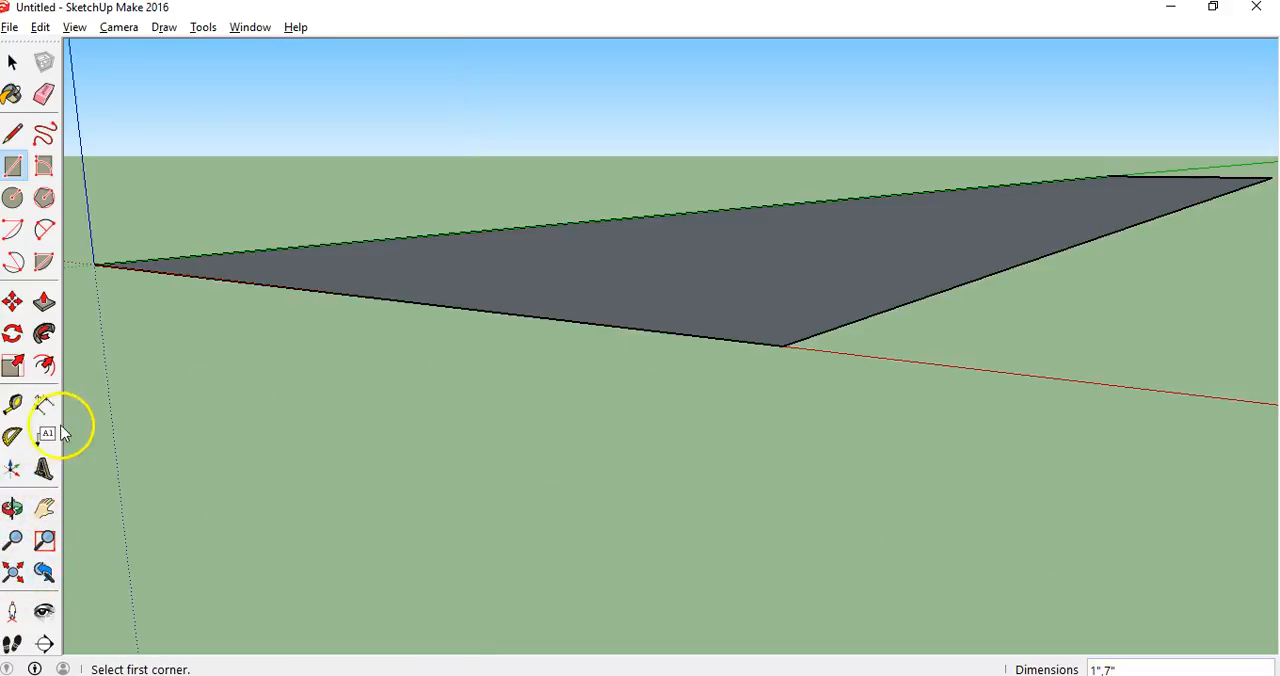
{"action": "left_click", "coordinate": [14, 509]}
{"action": "left_click_drag", "start_coordinate": [543, 314], "coordinate": [777, 334]}
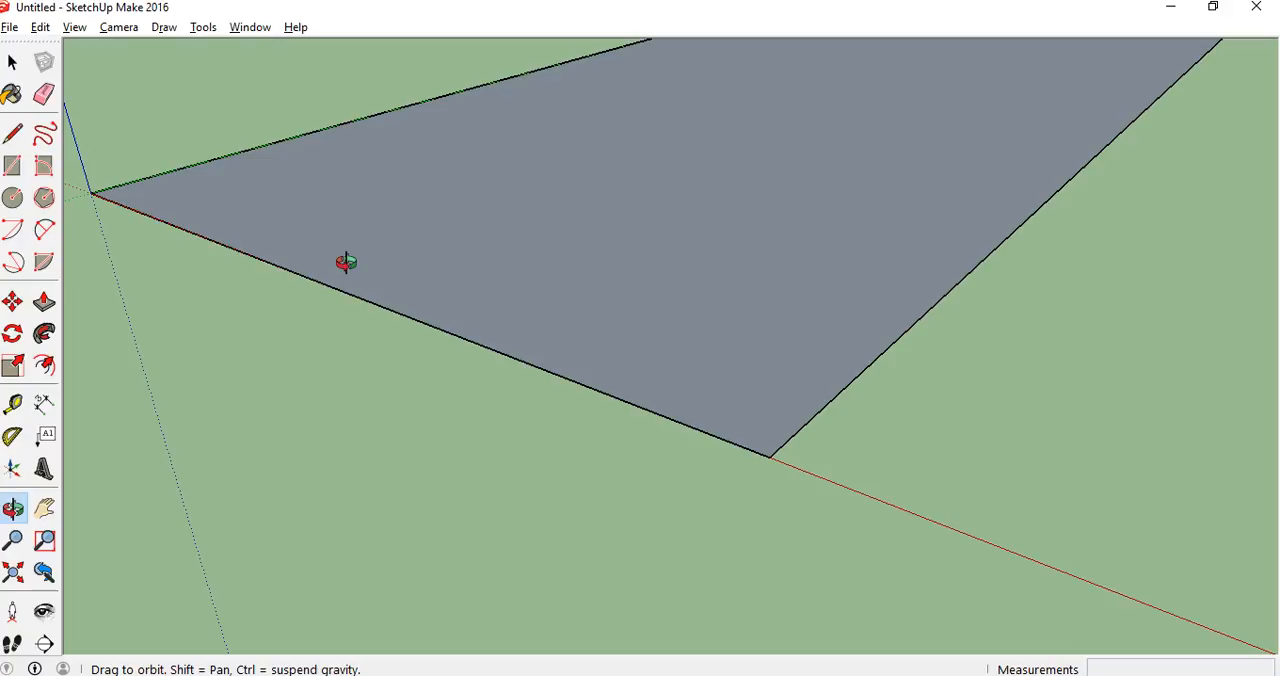
{"action": "left_click", "coordinate": [13, 540]}
{"action": "left_click_drag", "start_coordinate": [580, 177], "coordinate": [450, 510]}
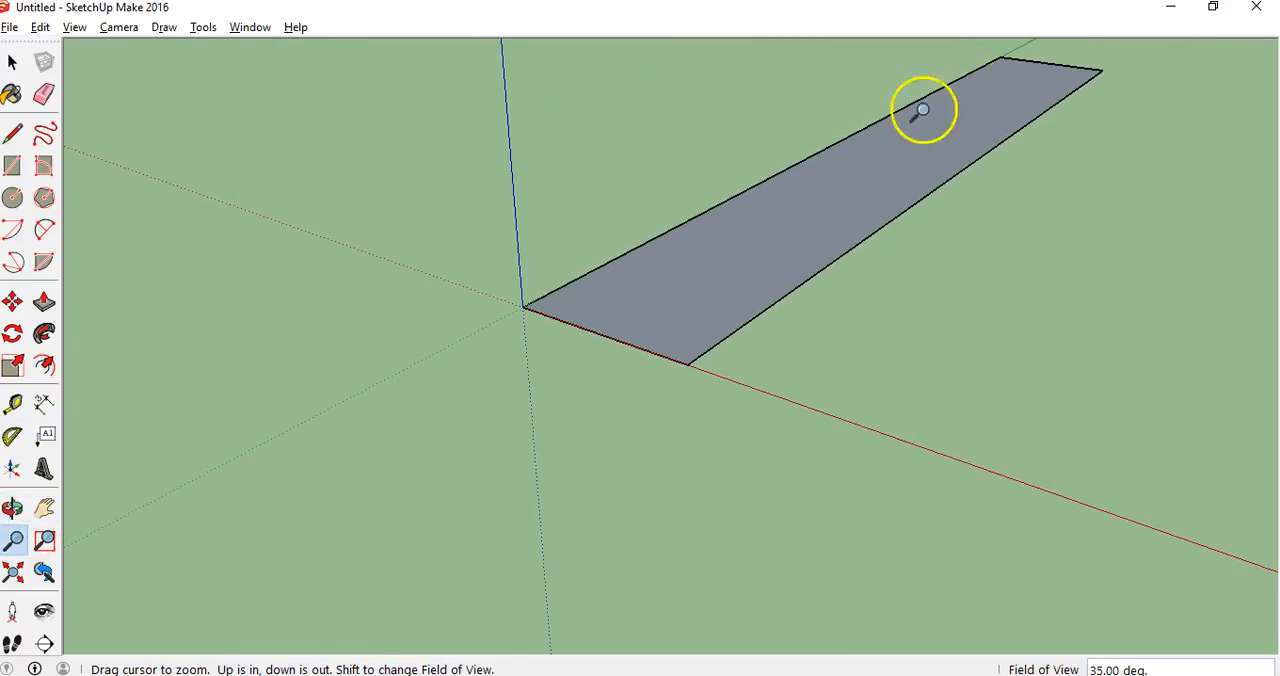
{"action": "left_click", "coordinate": [44, 302]}
{"action": "left_click_drag", "start_coordinate": [634, 320], "coordinate": [639, 288]}
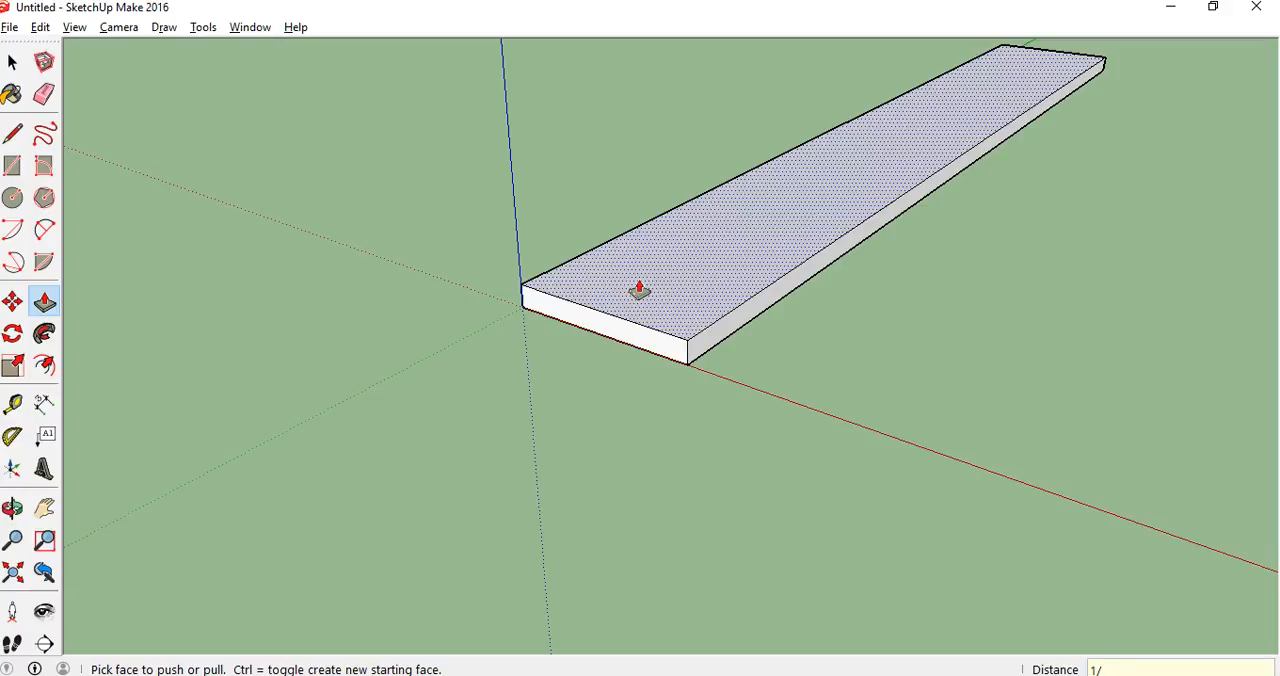
{"action": "left_click", "coordinate": [639, 289]}
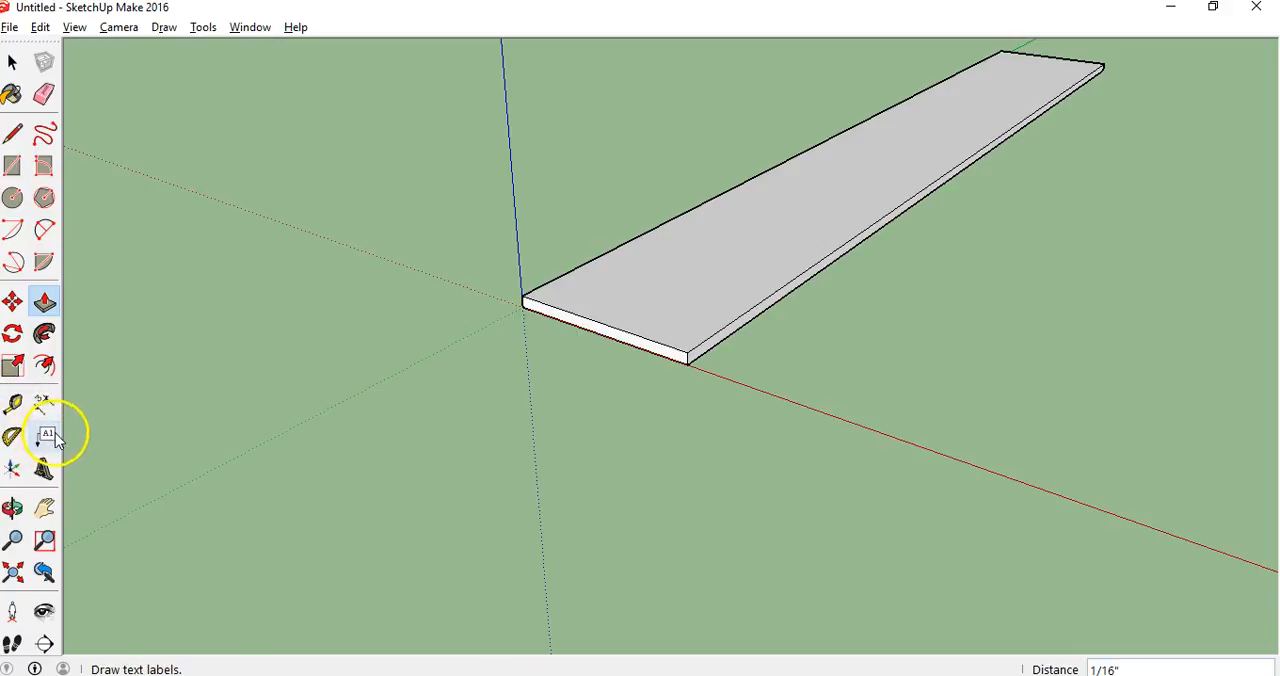
Place parallel guides across the strip at 6", 5" and about 4" from its short edge at the origin end
{"action": "left_click", "coordinate": [14, 404]}
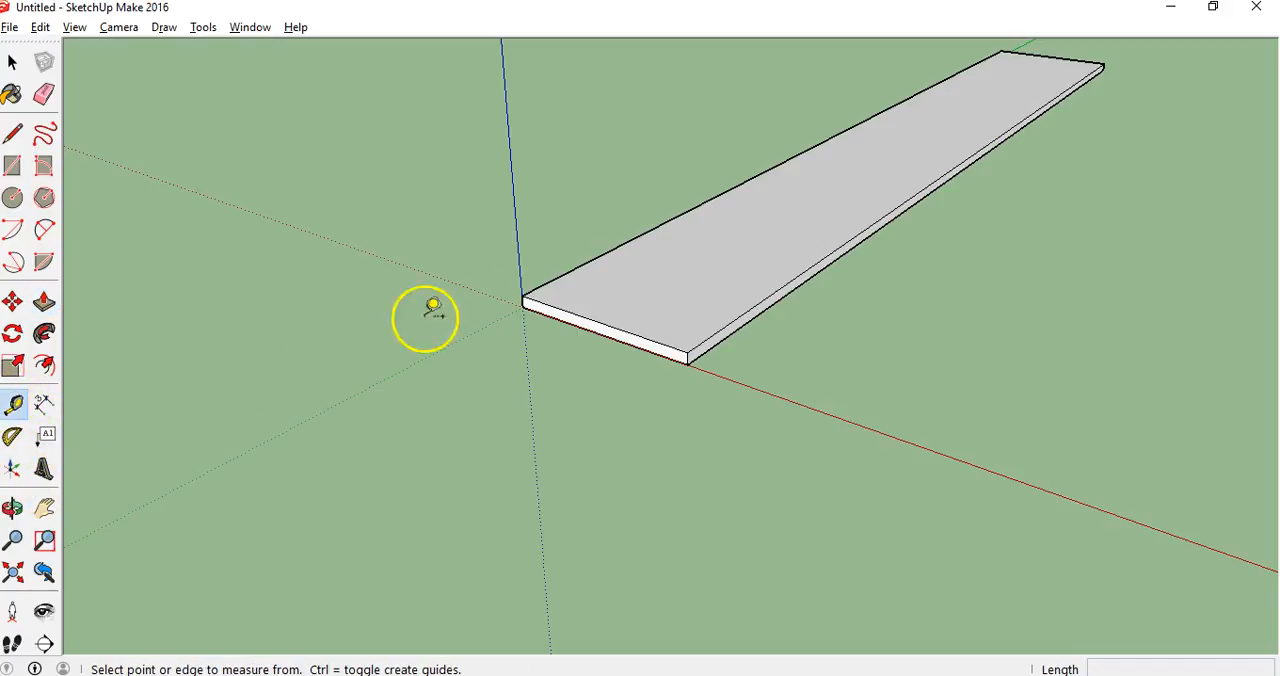
{"action": "left_click", "coordinate": [600, 322]}
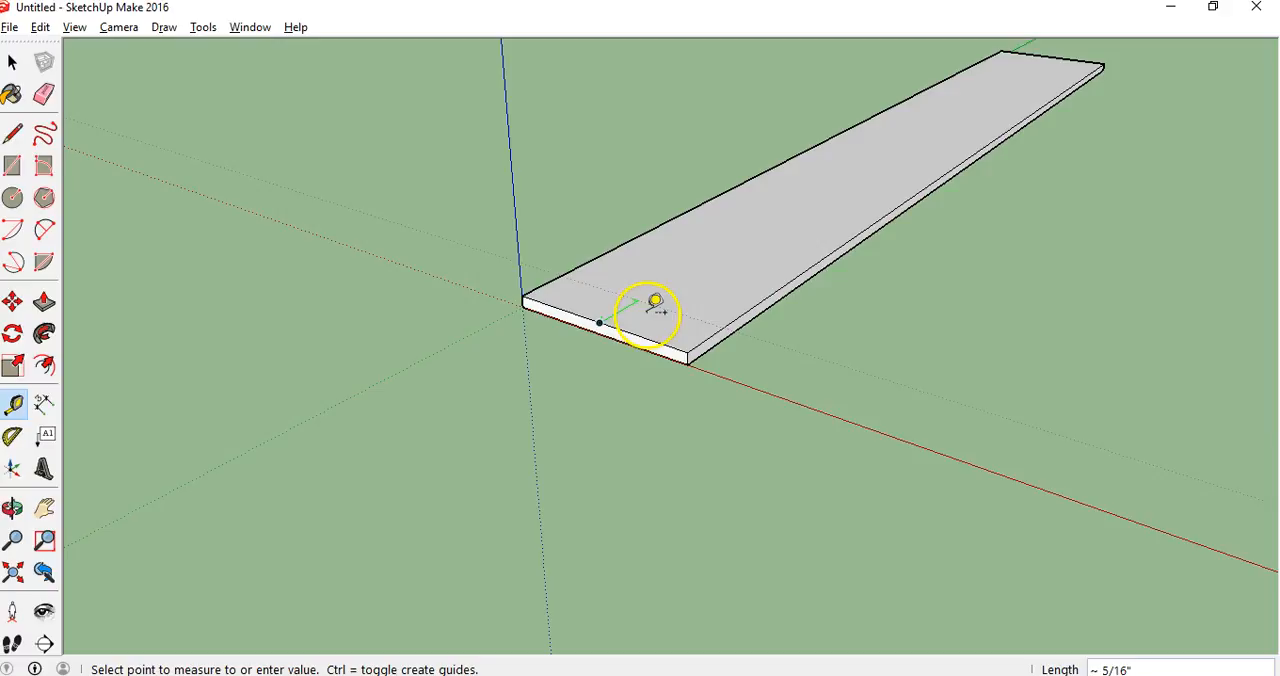
{"action": "left_click", "coordinate": [1019, 78]}
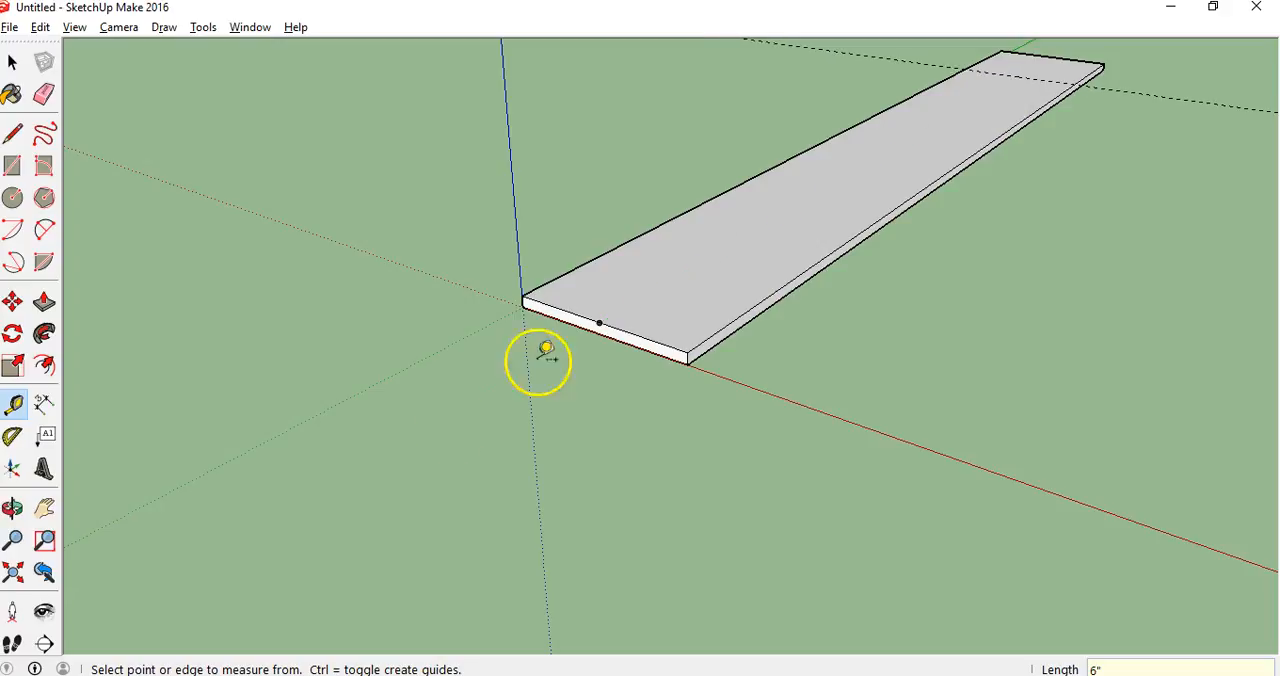
{"action": "left_click", "coordinate": [599, 322]}
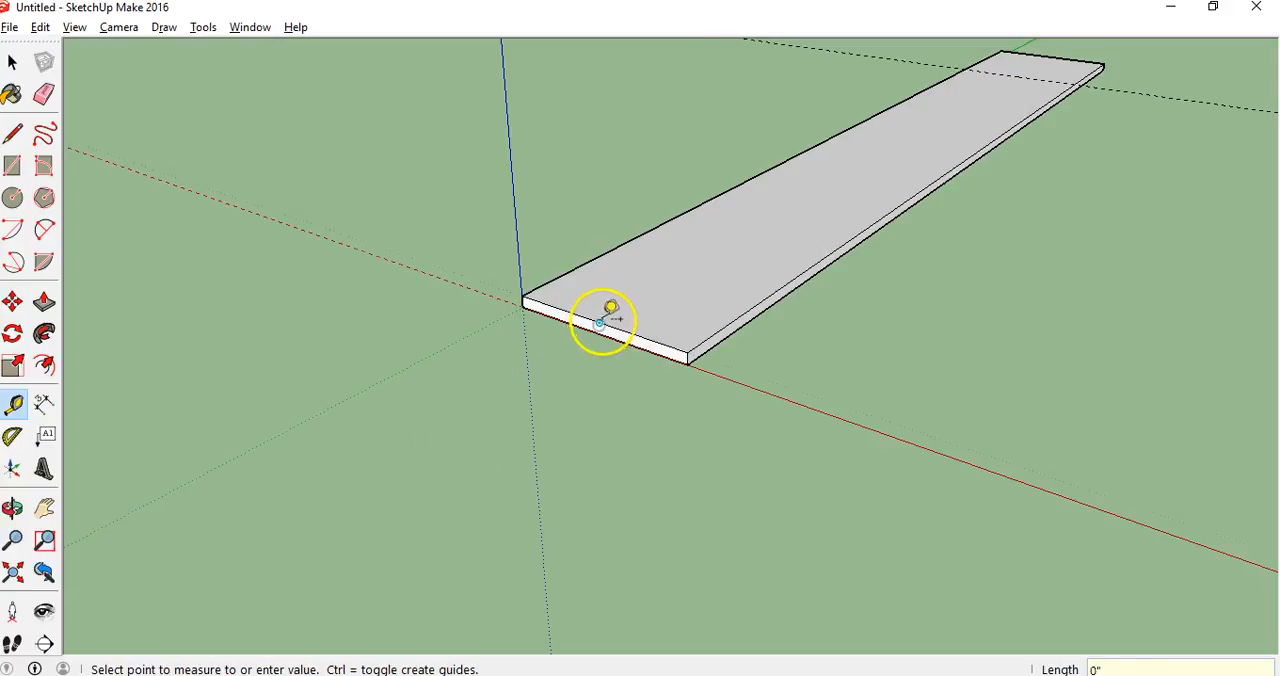
{"action": "left_click", "coordinate": [948, 118]}
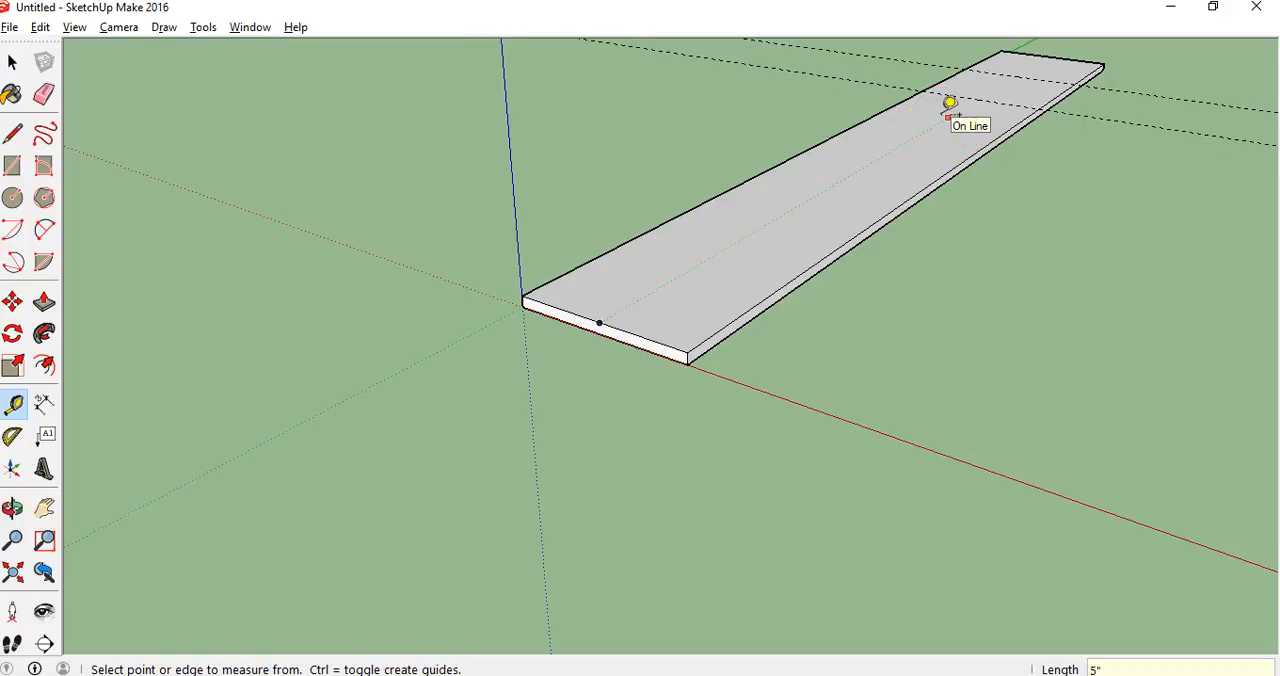
{"action": "left_click", "coordinate": [599, 322]}
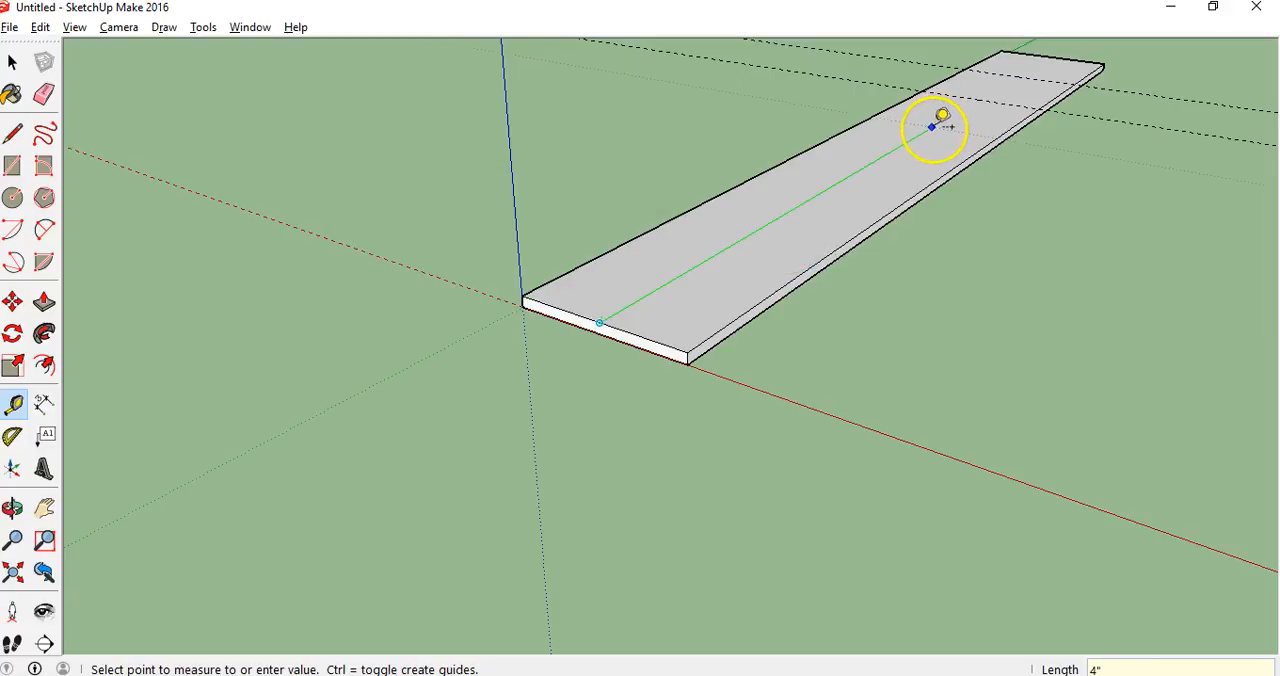
{"action": "left_click", "coordinate": [941, 118]}
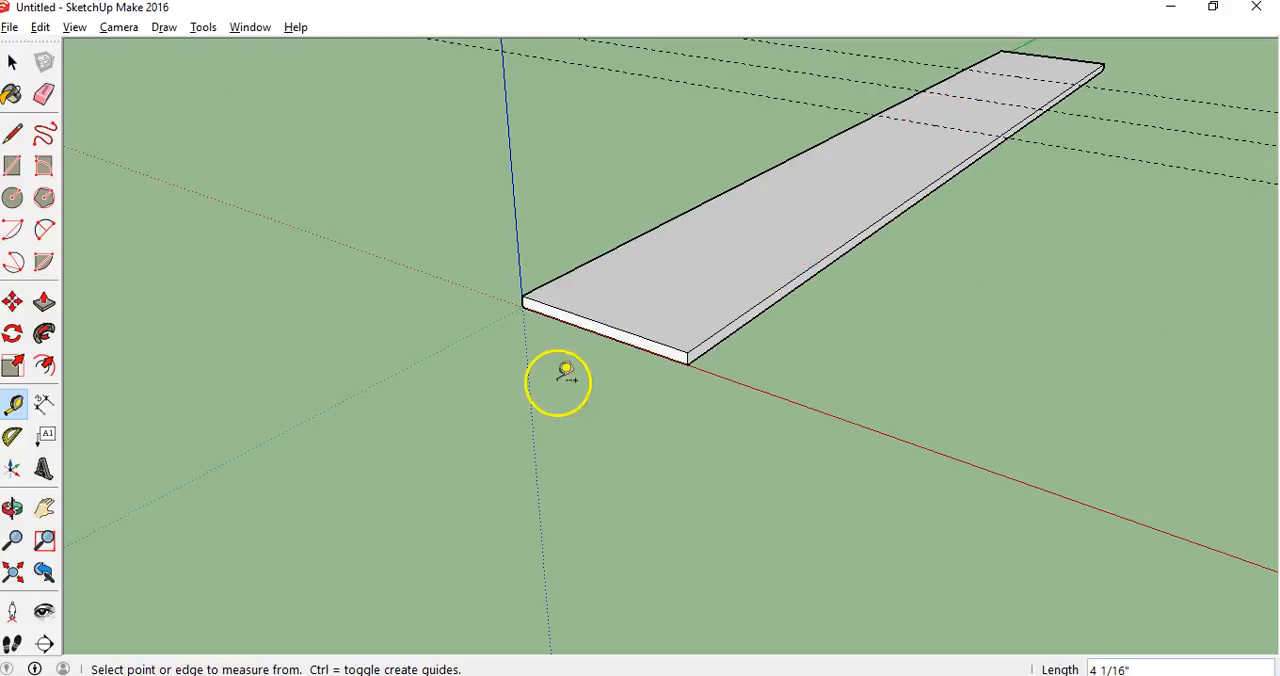
Place parallel guides across the strip at about 3", 2" and 1" from the same short edge
{"action": "left_click", "coordinate": [599, 322]}
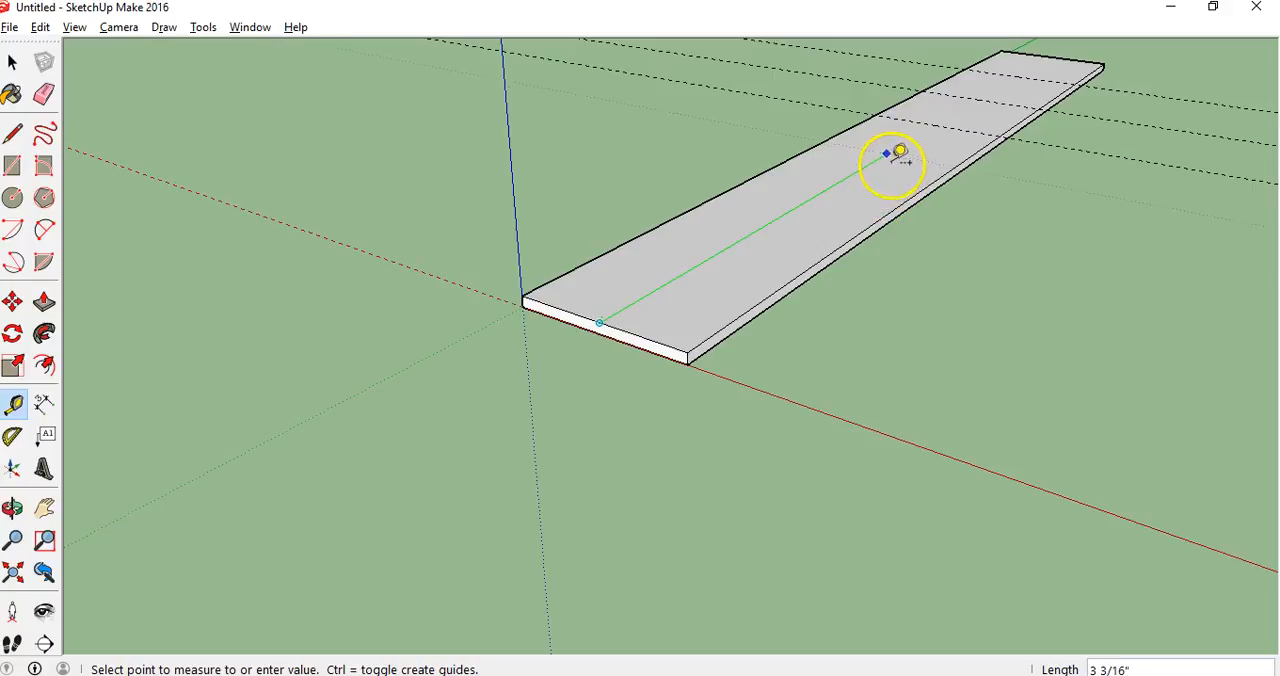
{"action": "left_click", "coordinate": [875, 160]}
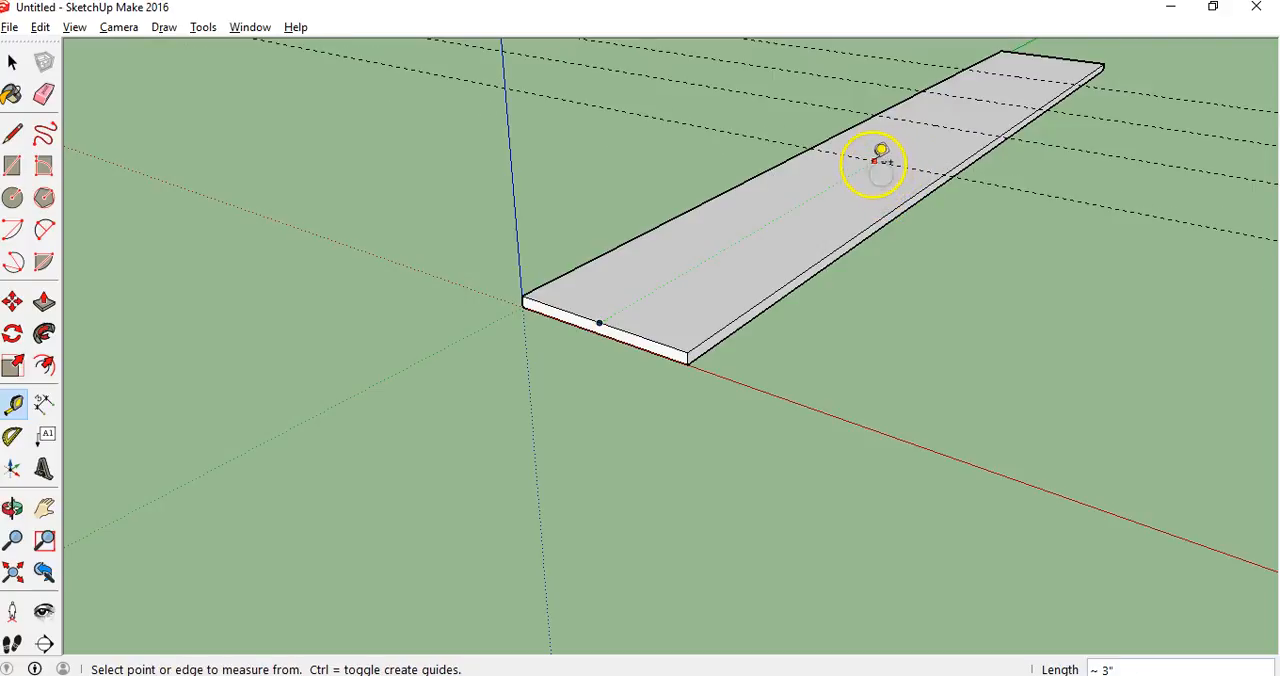
{"action": "left_click", "coordinate": [599, 322]}
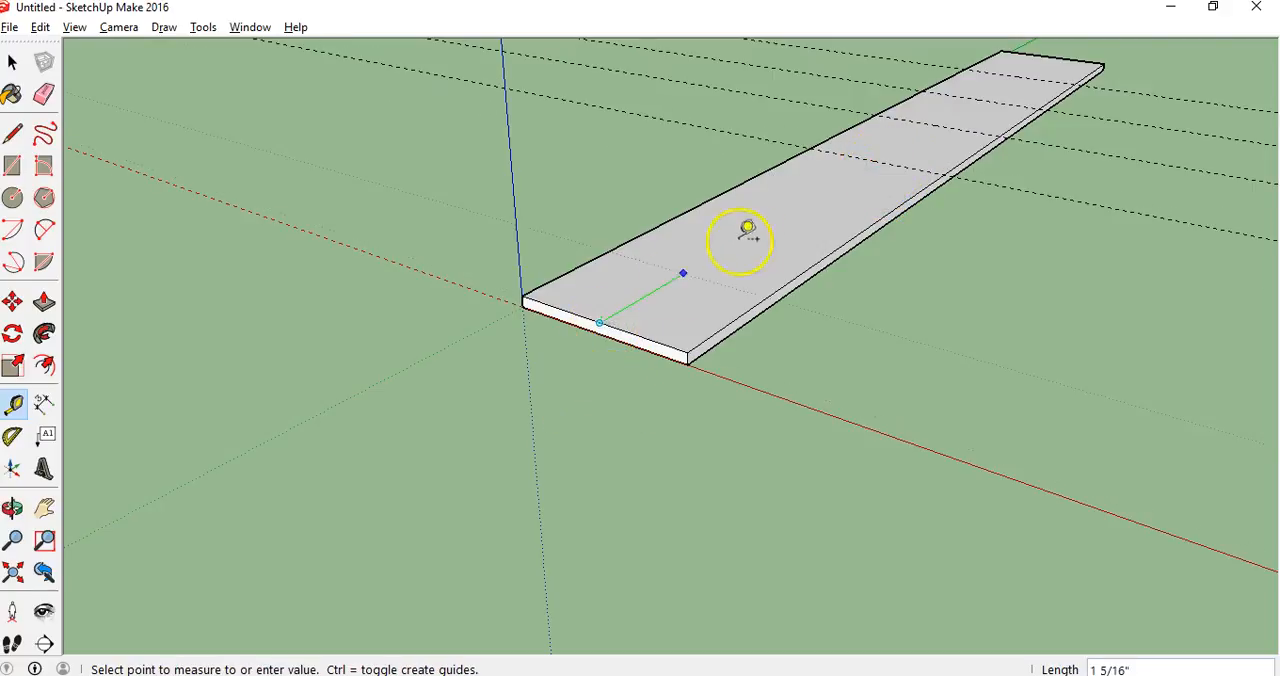
{"action": "left_click", "coordinate": [804, 198]}
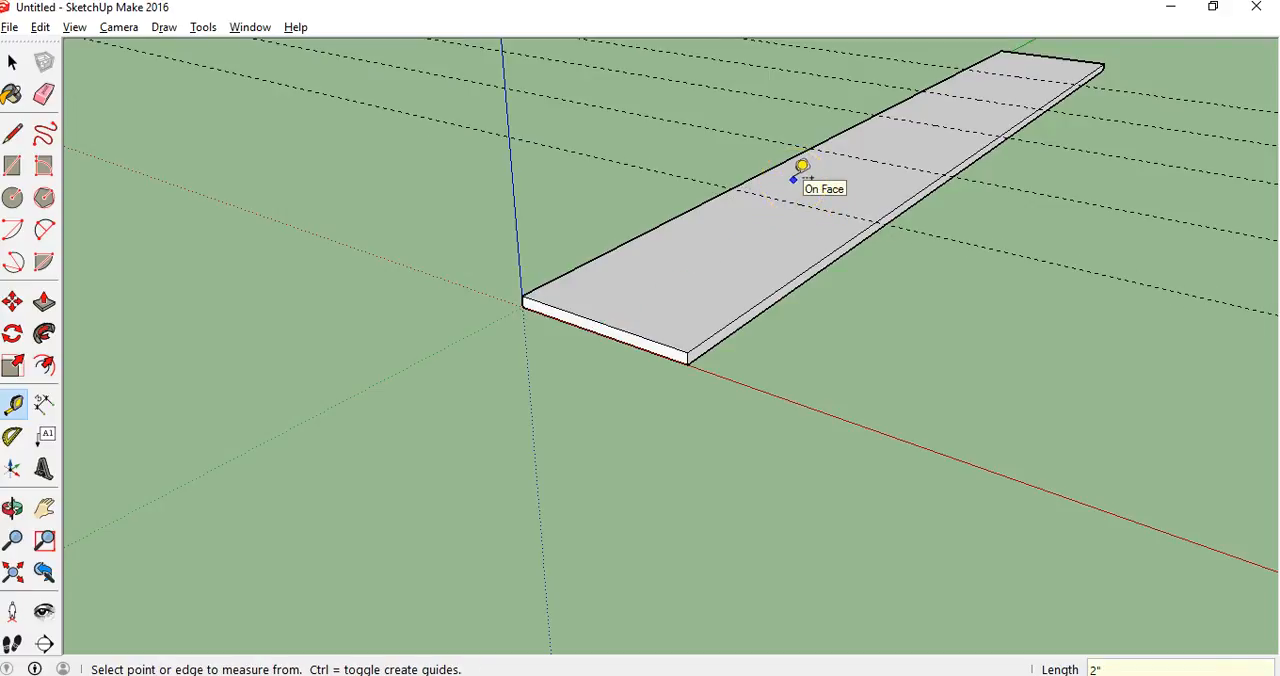
{"action": "left_click", "coordinate": [598, 323]}
{"action": "left_click", "coordinate": [684, 271]}
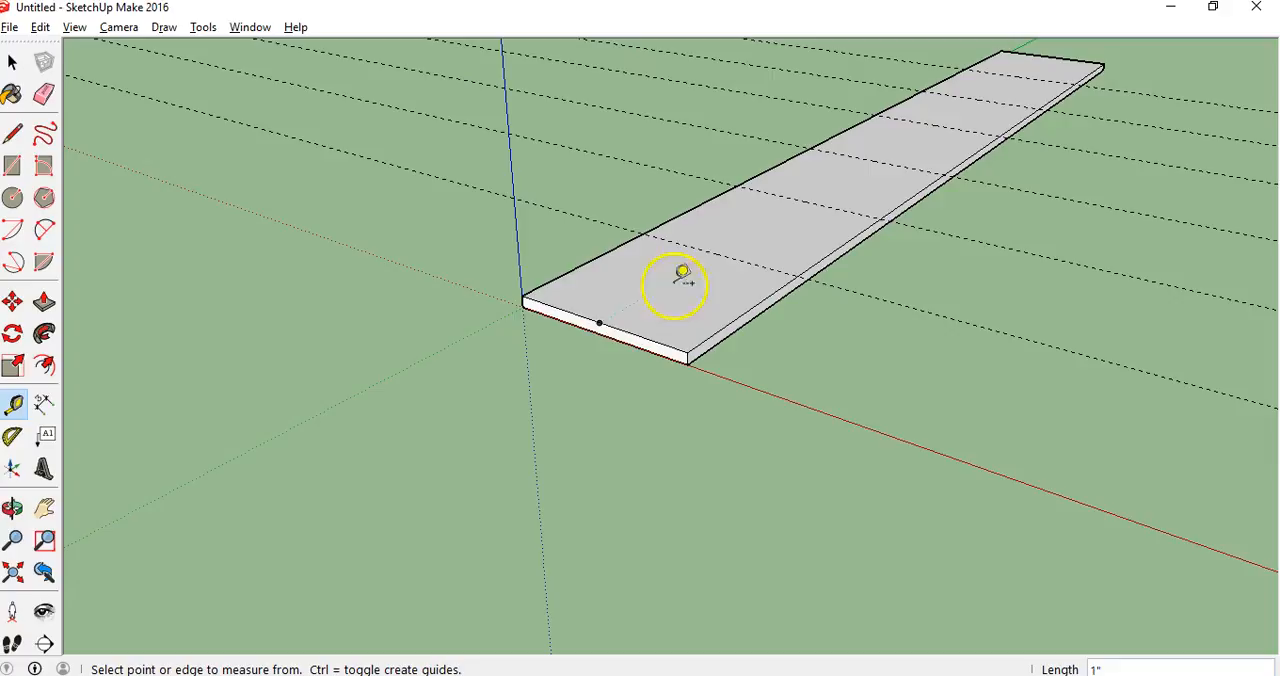
Examine the whole strip and its guides from above along its length
{"action": "left_click", "coordinate": [14, 510]}
{"action": "left_click_drag", "start_coordinate": [729, 345], "coordinate": [445, 525]}
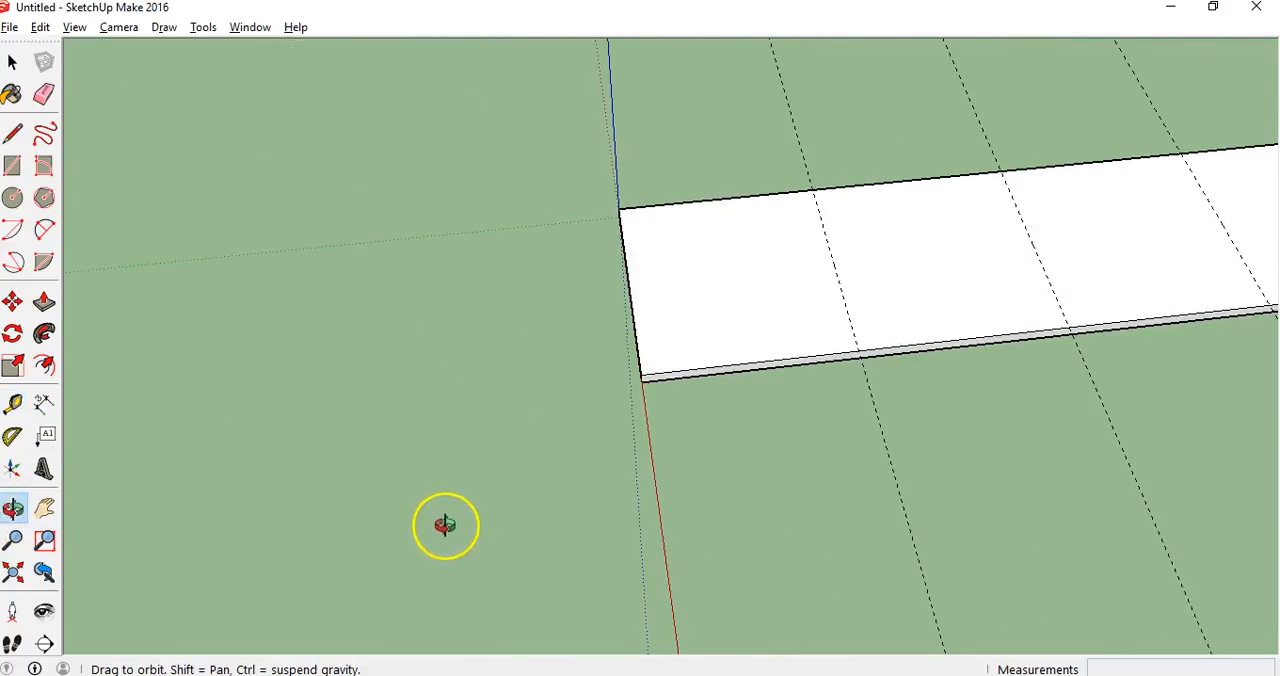
{"action": "left_click", "coordinate": [14, 540]}
{"action": "left_click_drag", "start_coordinate": [480, 300], "coordinate": [483, 428]}
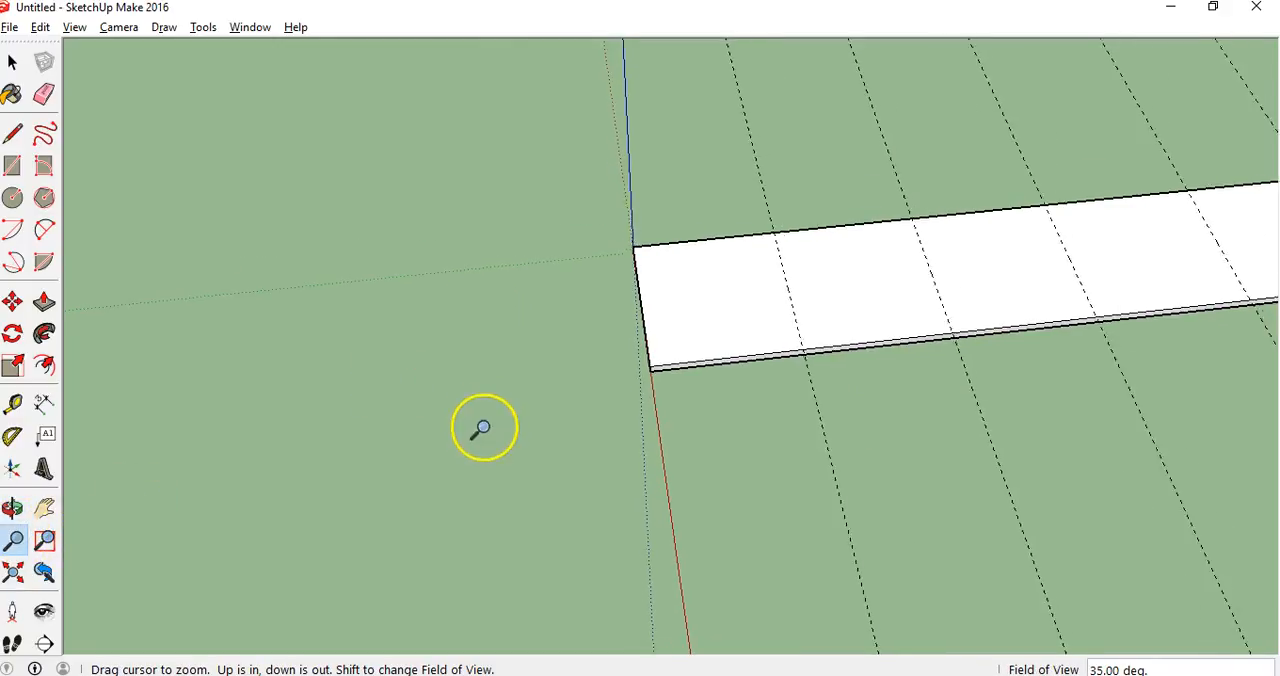
{"action": "left_click", "coordinate": [44, 510]}
{"action": "left_click_drag", "start_coordinate": [914, 423], "coordinate": [300, 460]}
{"action": "left_click_drag", "start_coordinate": [421, 436], "coordinate": [560, 442]}
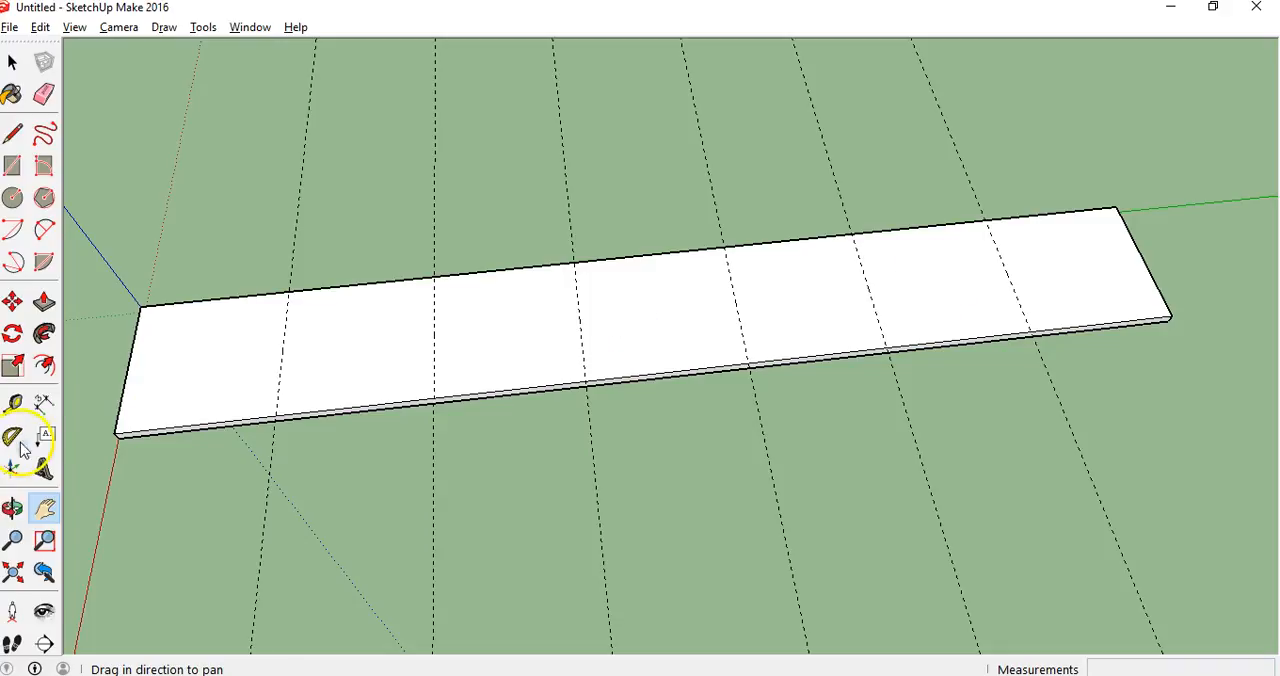
{"action": "left_click", "coordinate": [295, 308]}
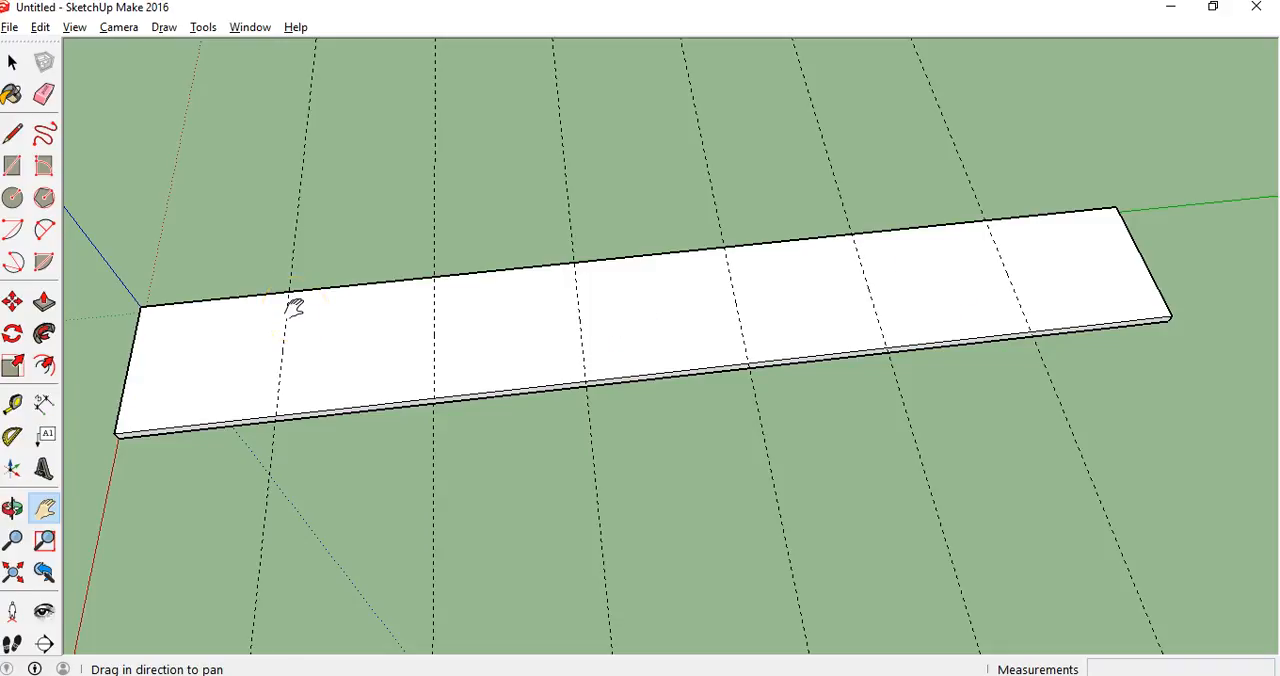
{"action": "left_click", "coordinate": [12, 166]}
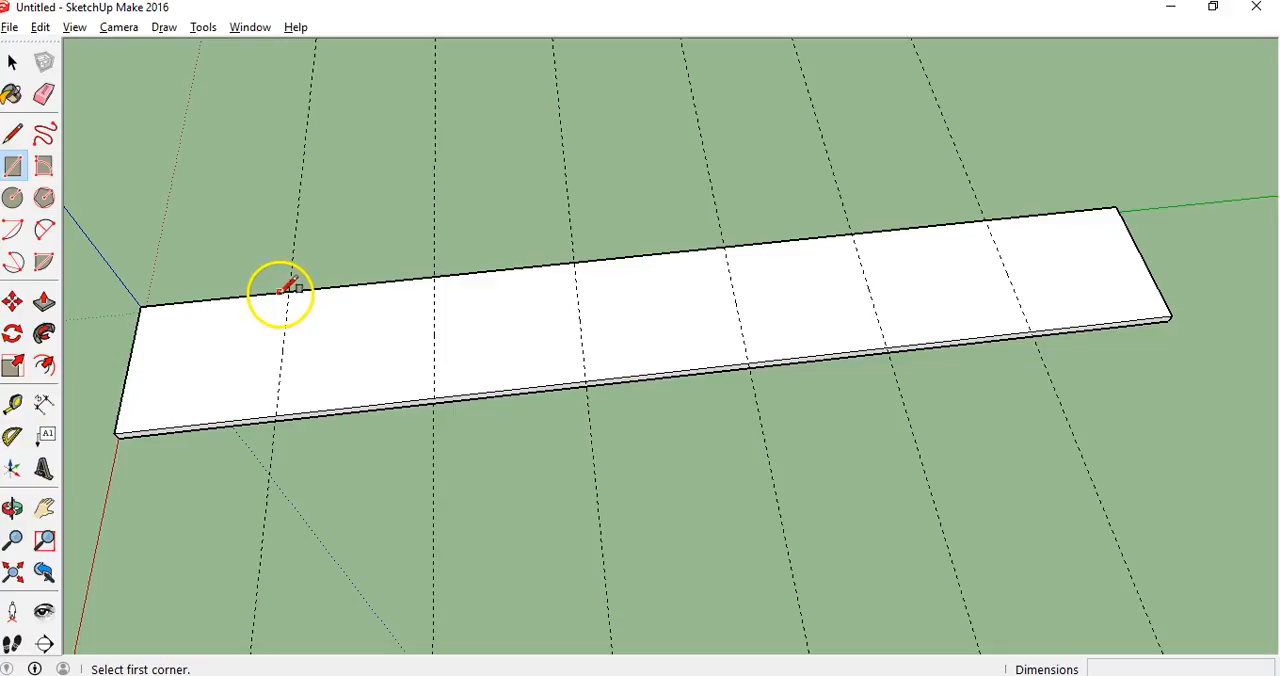
{"action": "left_click", "coordinate": [280, 292]}
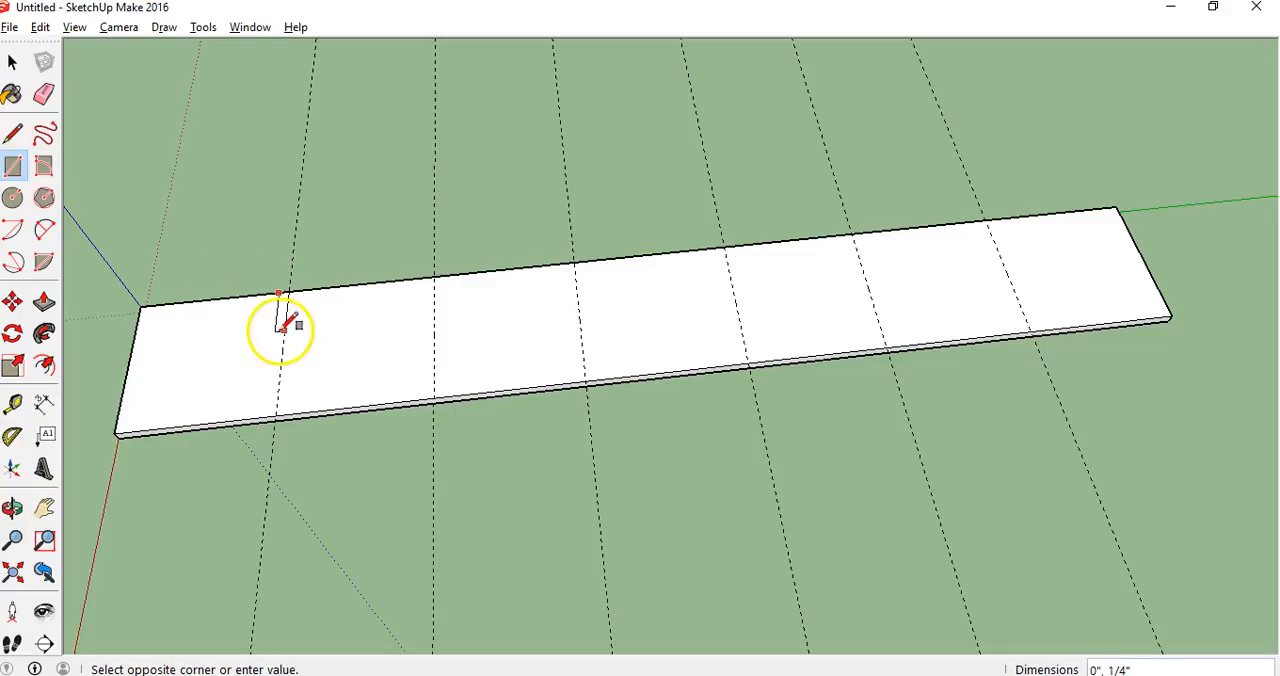
{"action": "key", "text": "ctrl+z"}
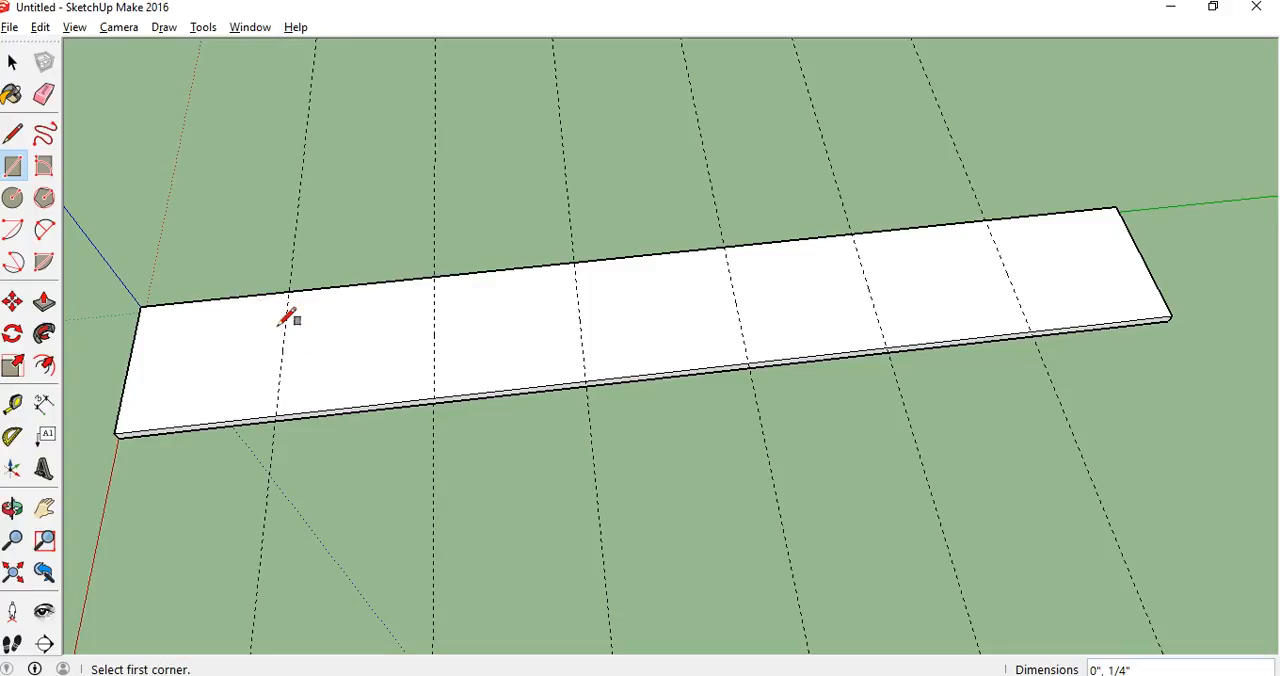
Draw a 1/8" by 1/2" rectangle from the strip's long edge inward, across the 6" guide
{"action": "left_click", "coordinate": [12, 508]}
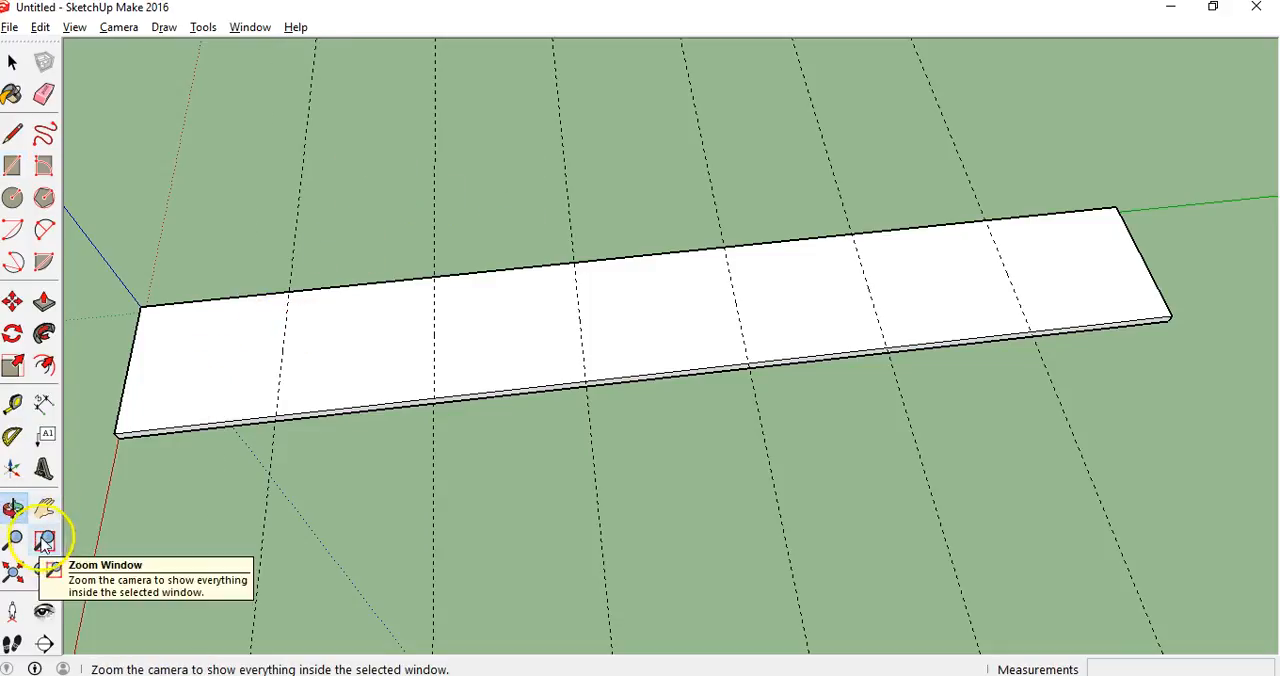
{"action": "left_click_drag", "start_coordinate": [120, 432], "coordinate": [171, 523]}
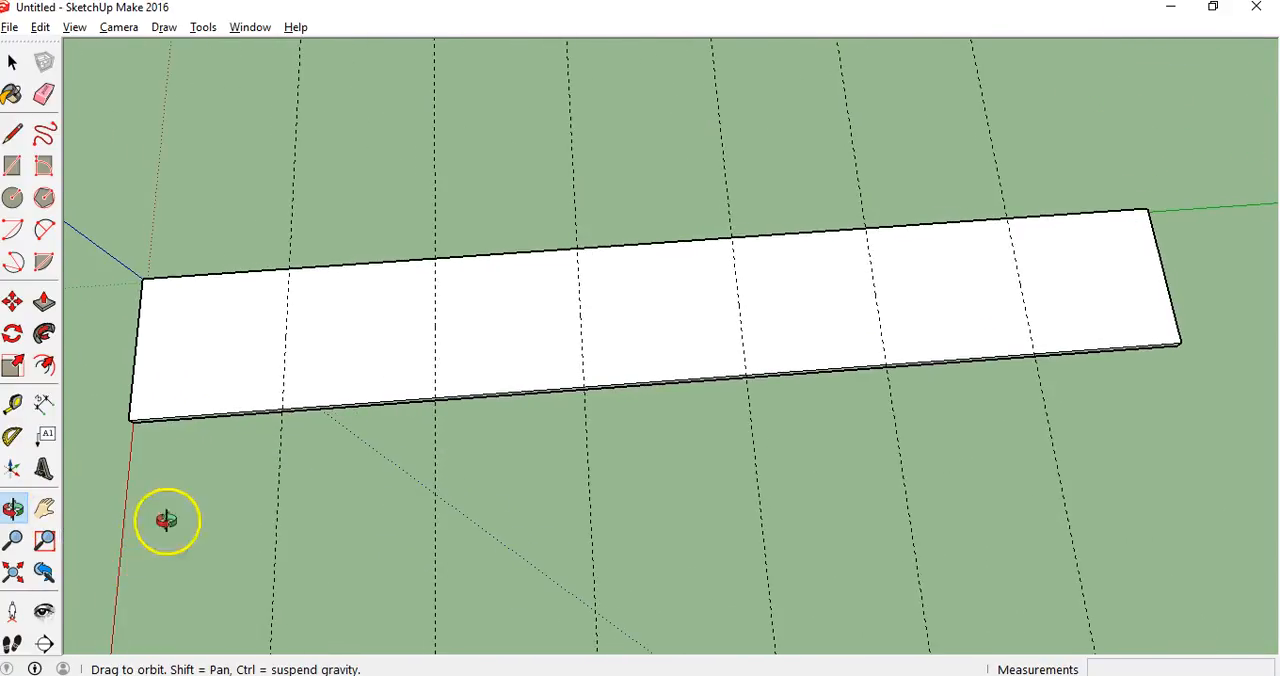
{"action": "left_click", "coordinate": [44, 508]}
{"action": "left_click_drag", "start_coordinate": [460, 436], "coordinate": [509, 229]}
{"action": "key", "text": "z"}
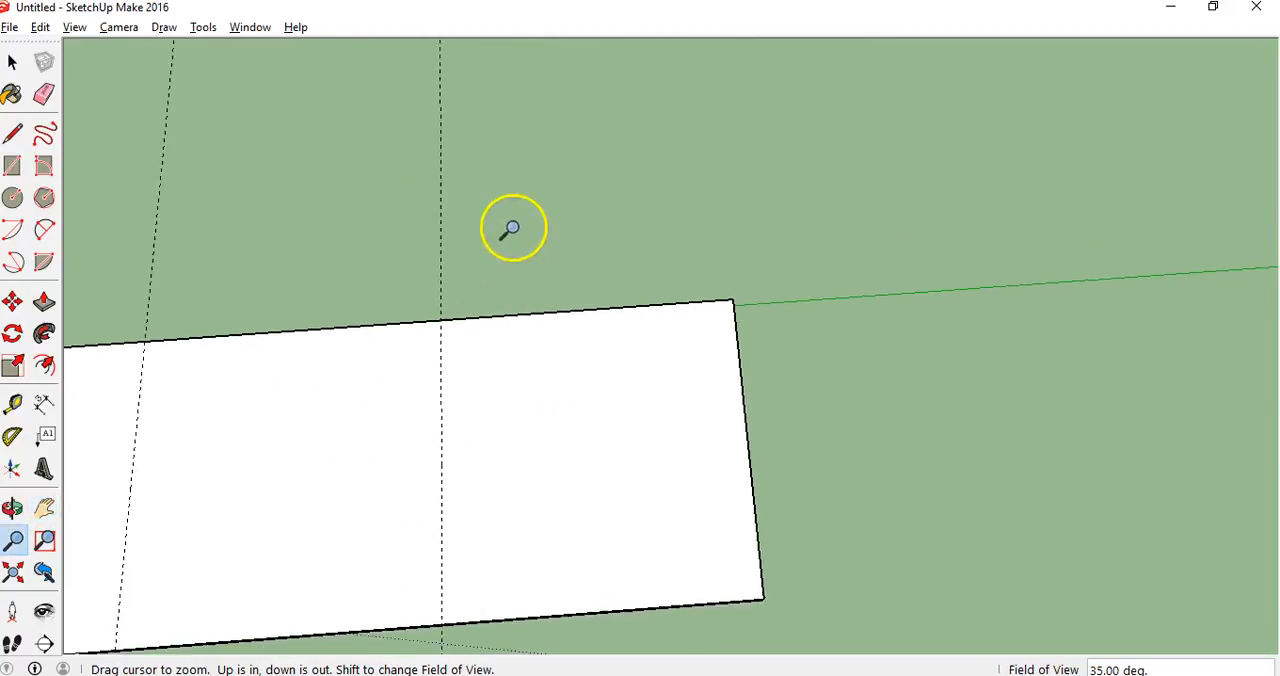
{"action": "left_click_drag", "start_coordinate": [416, 487], "coordinate": [409, 317]}
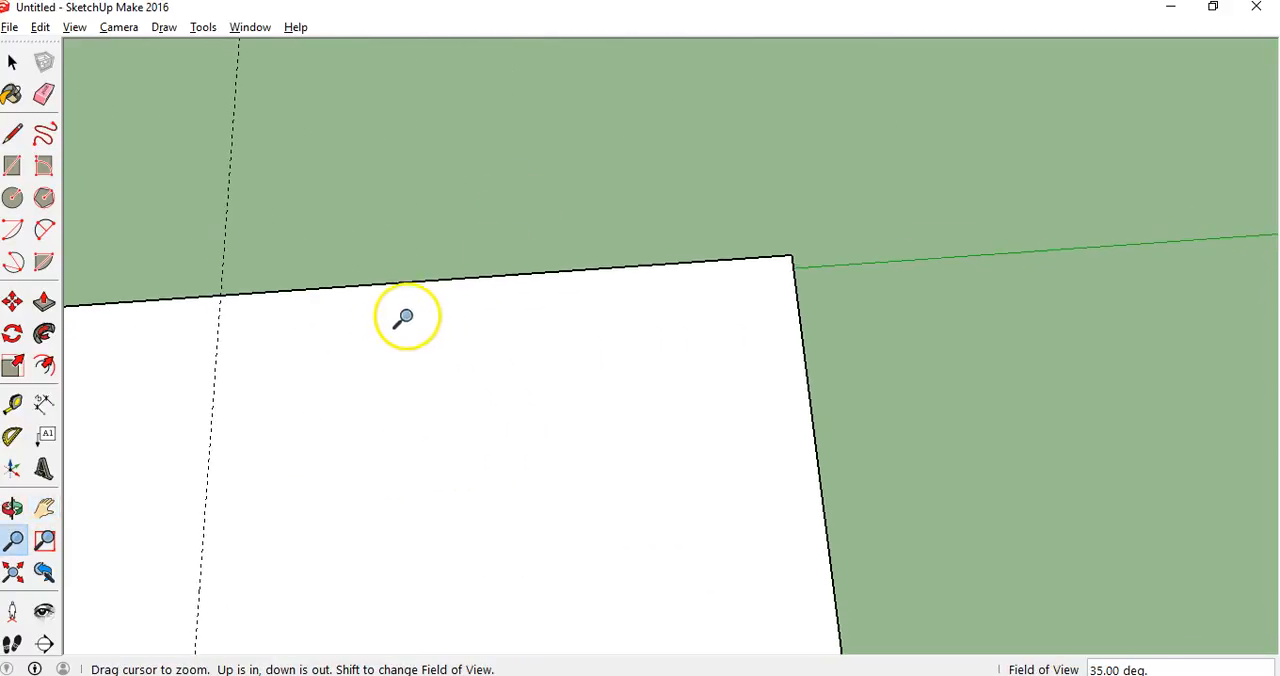
{"action": "left_click", "coordinate": [44, 508]}
{"action": "left_click_drag", "start_coordinate": [152, 529], "coordinate": [502, 312]}
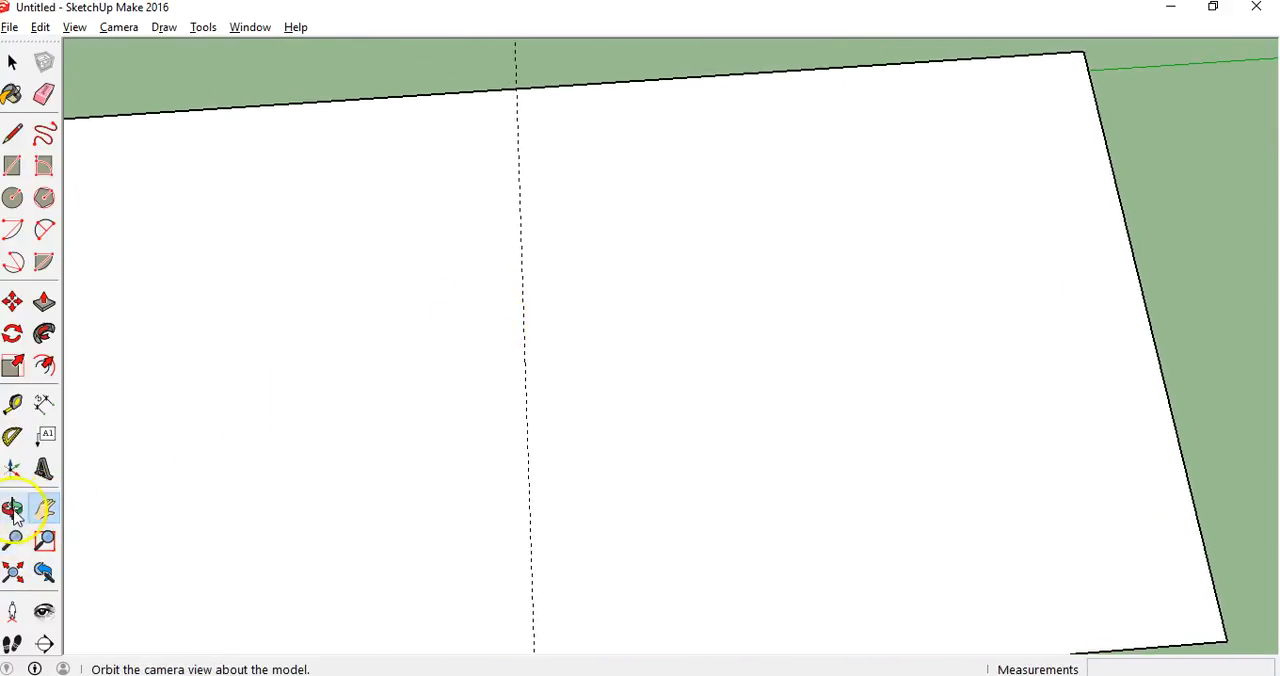
{"action": "left_click", "coordinate": [12, 165]}
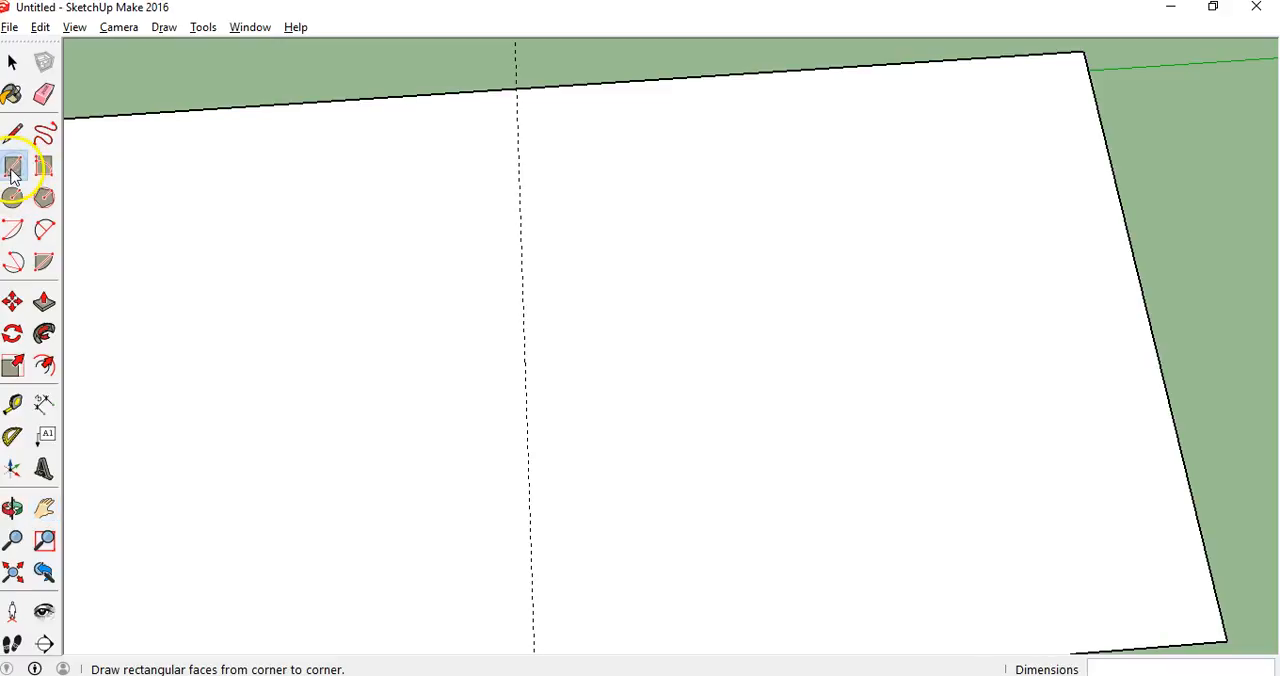
{"action": "left_click", "coordinate": [491, 91]}
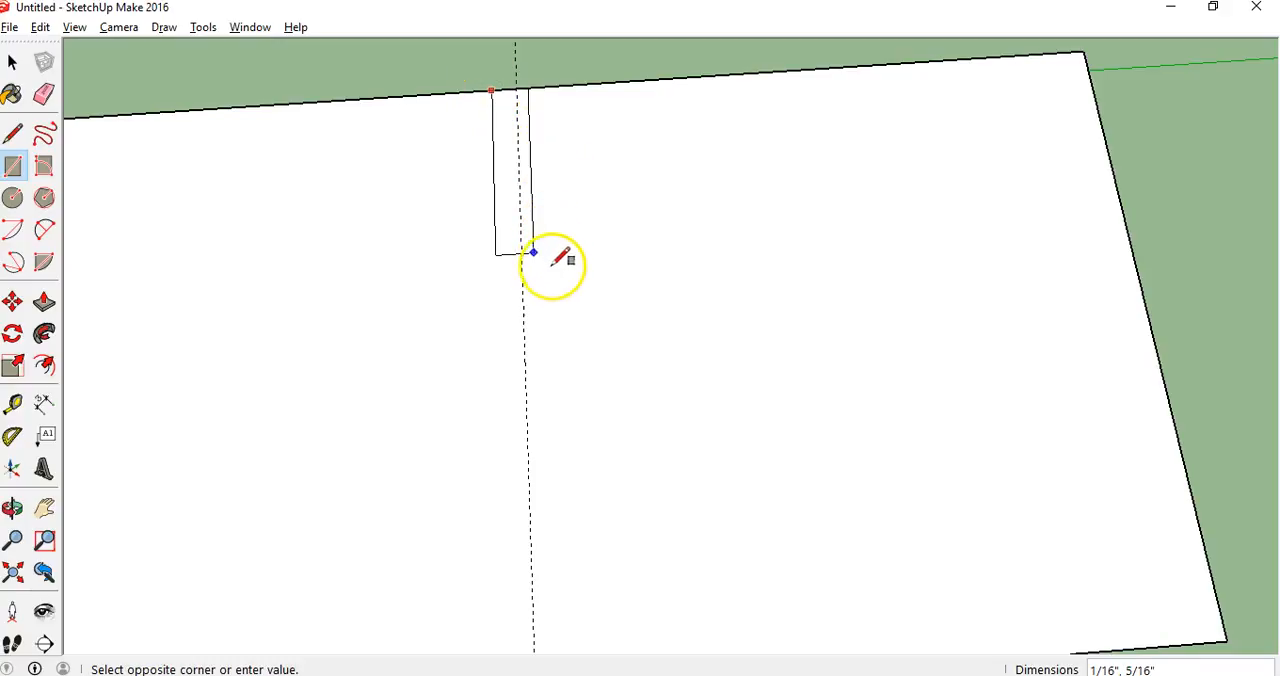
{"action": "left_click", "coordinate": [574, 361]}
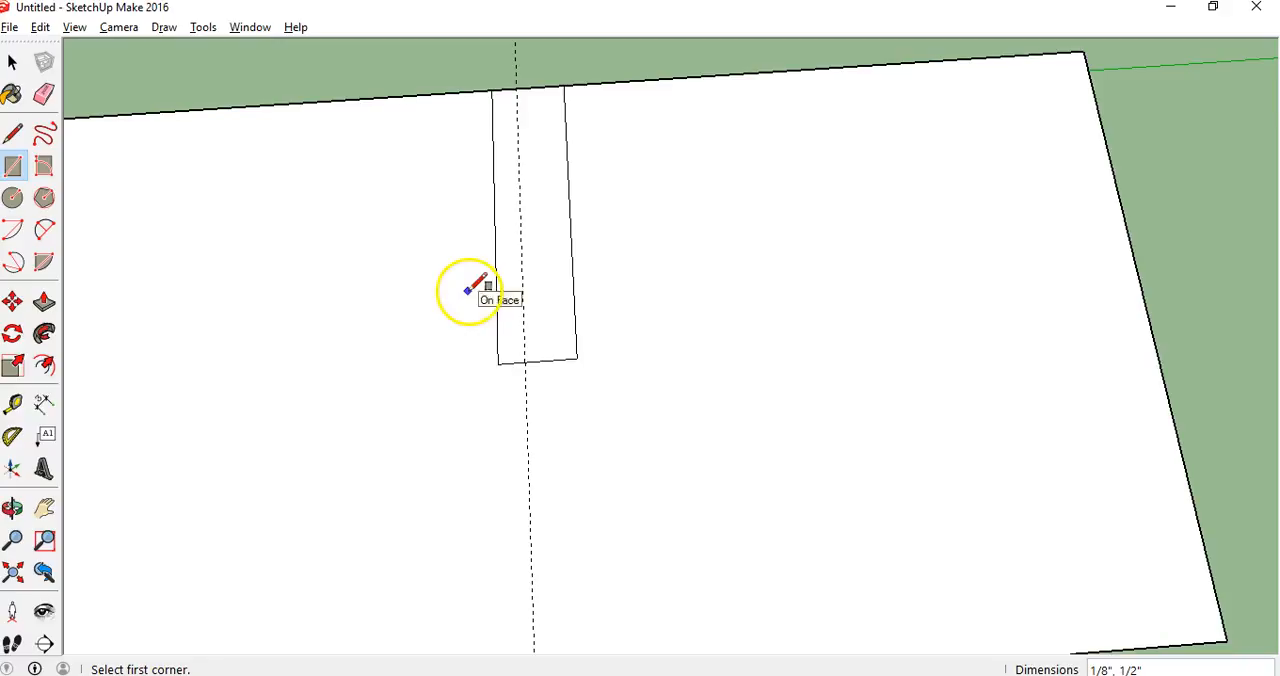
Narrow the tick rectangle by drawing a 1/2" line down its length and erasing the outline beyond it on the strip's end side
{"action": "left_click", "coordinate": [26, 145]}
{"action": "left_click", "coordinate": [12, 140]}
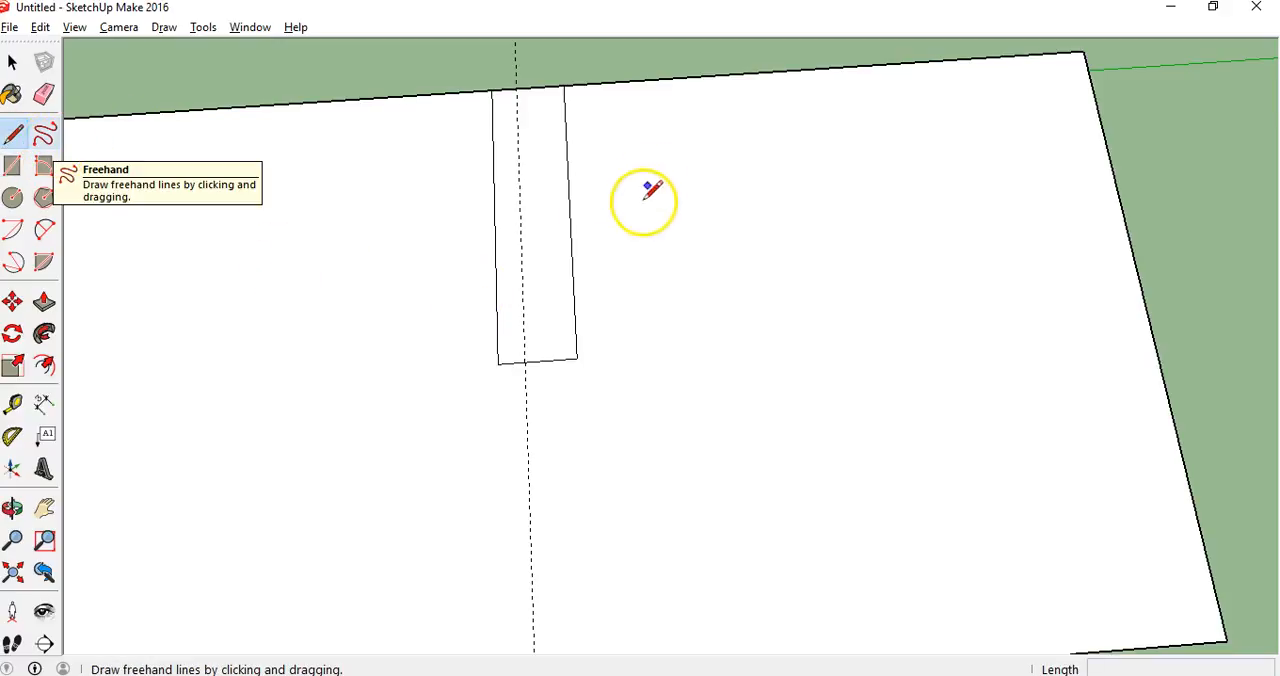
{"action": "left_click", "coordinate": [541, 87]}
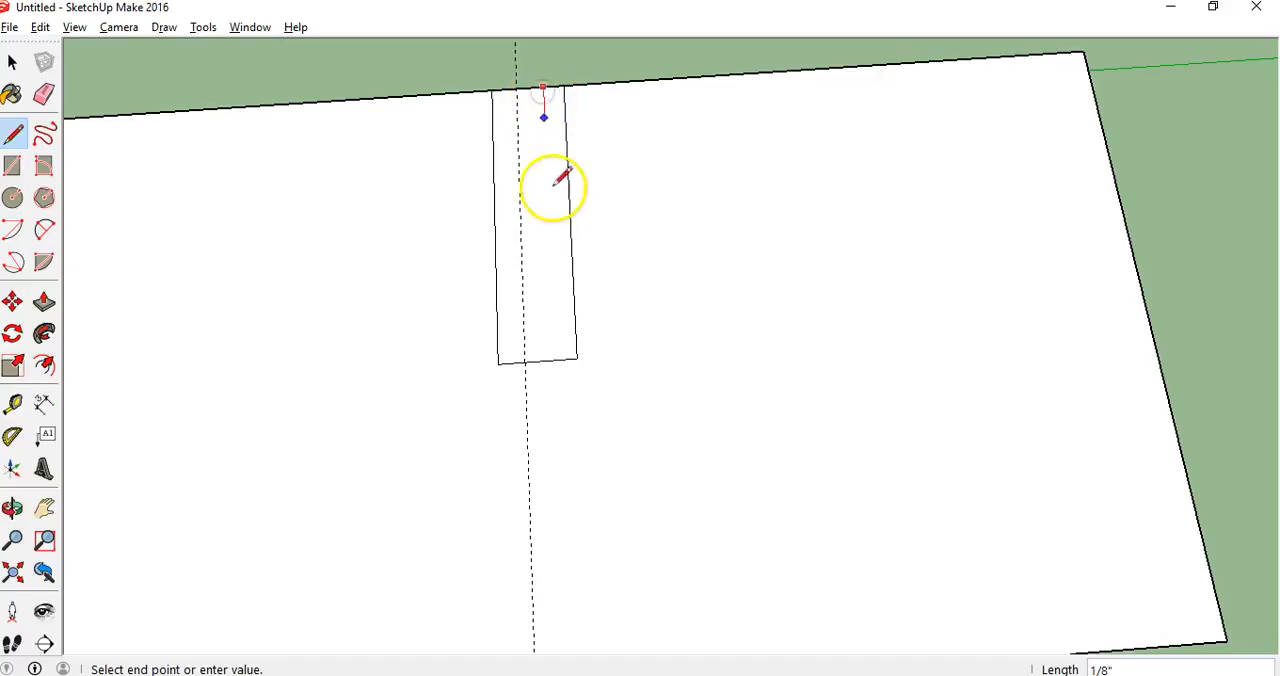
{"action": "left_click", "coordinate": [556, 361]}
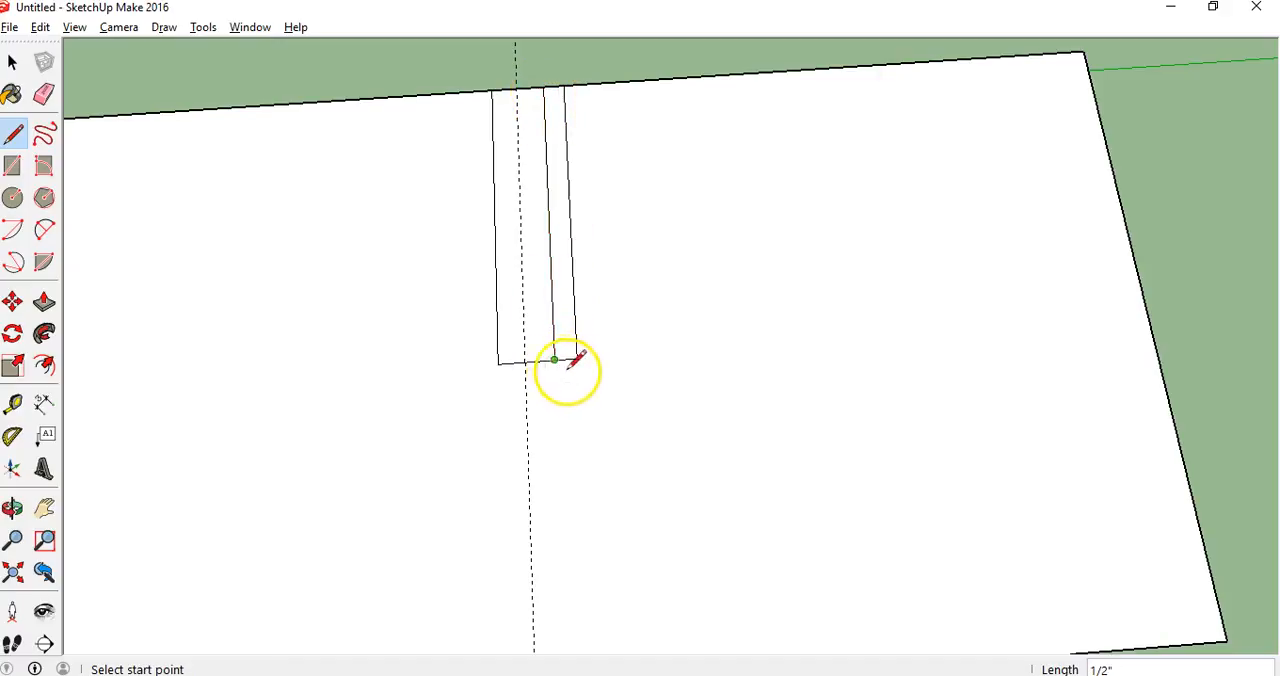
{"action": "left_click", "coordinate": [44, 301]}
{"action": "left_click", "coordinate": [44, 95]}
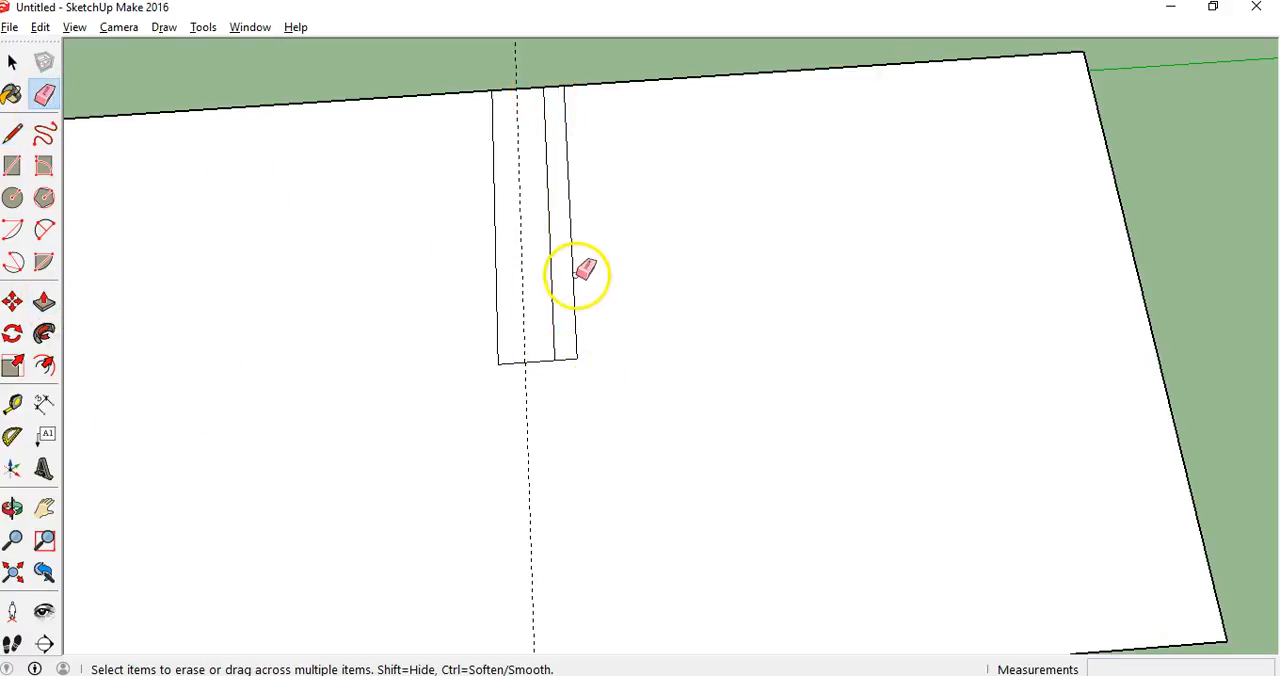
{"action": "left_click_drag", "start_coordinate": [571, 303], "coordinate": [570, 357]}
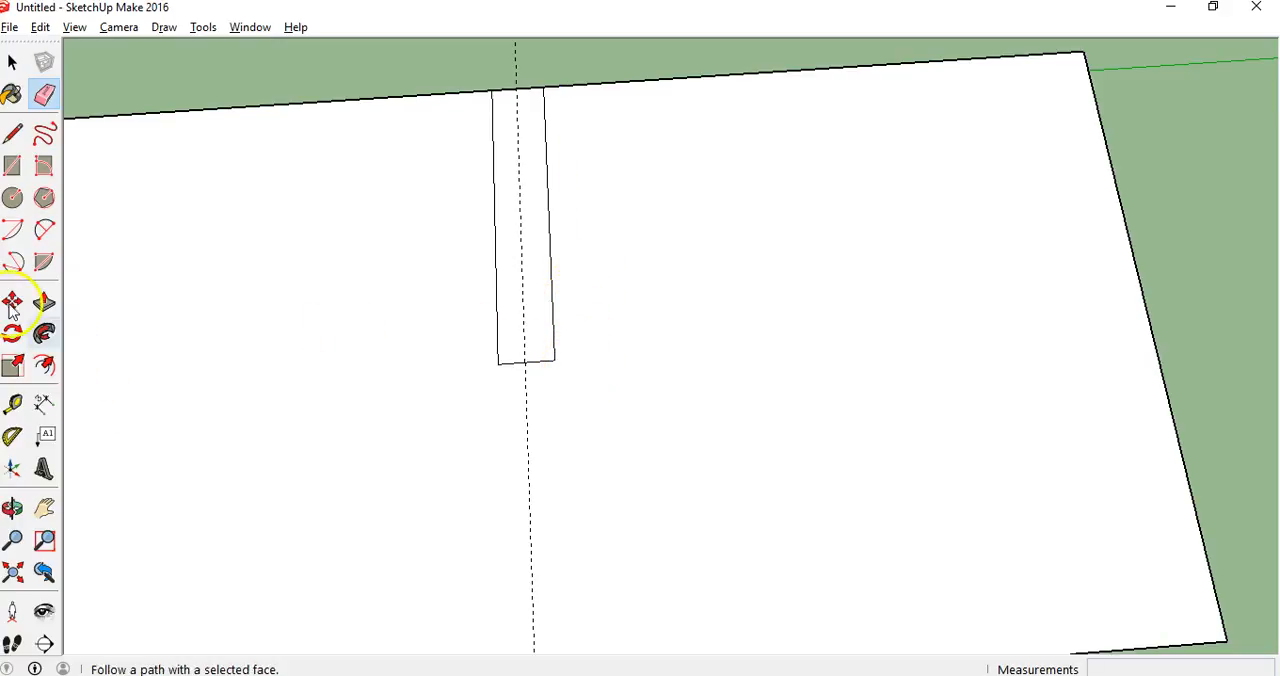
Push/Pull the narrowed tick rectangle up 1/16" from the strip's face
{"action": "left_click", "coordinate": [44, 302]}
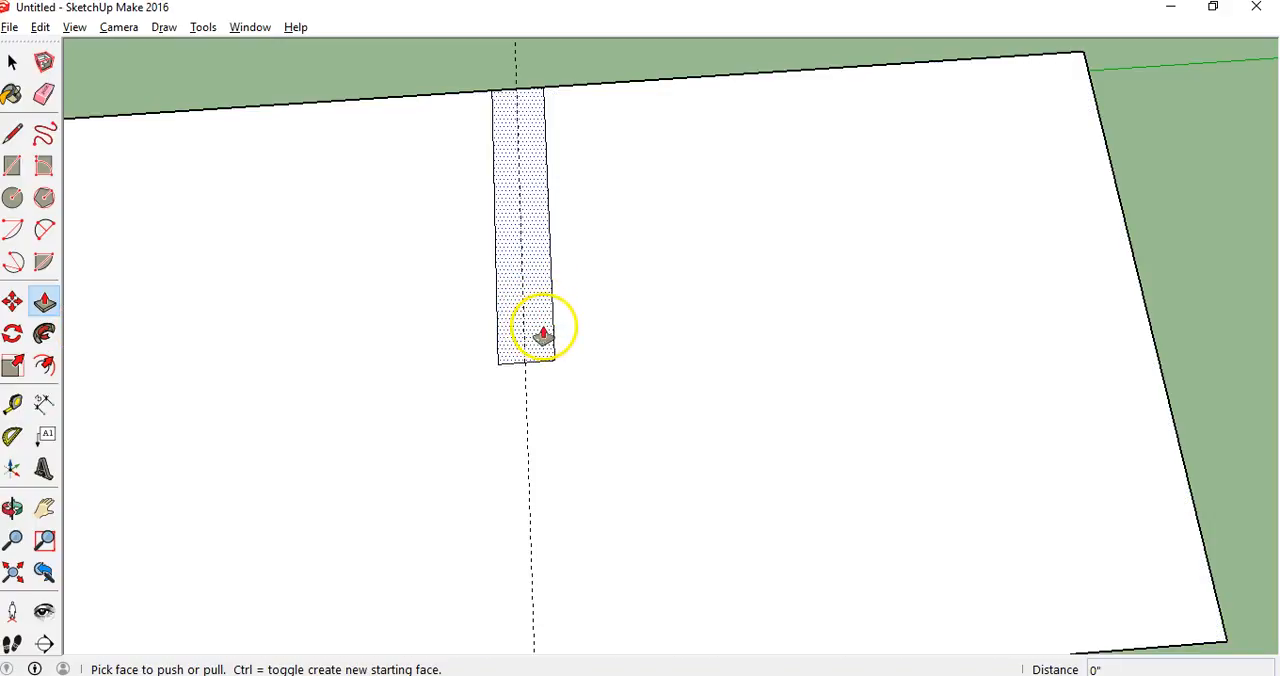
{"action": "left_click_drag", "start_coordinate": [542, 334], "coordinate": [534, 310]}
{"action": "left_click", "coordinate": [535, 310]}
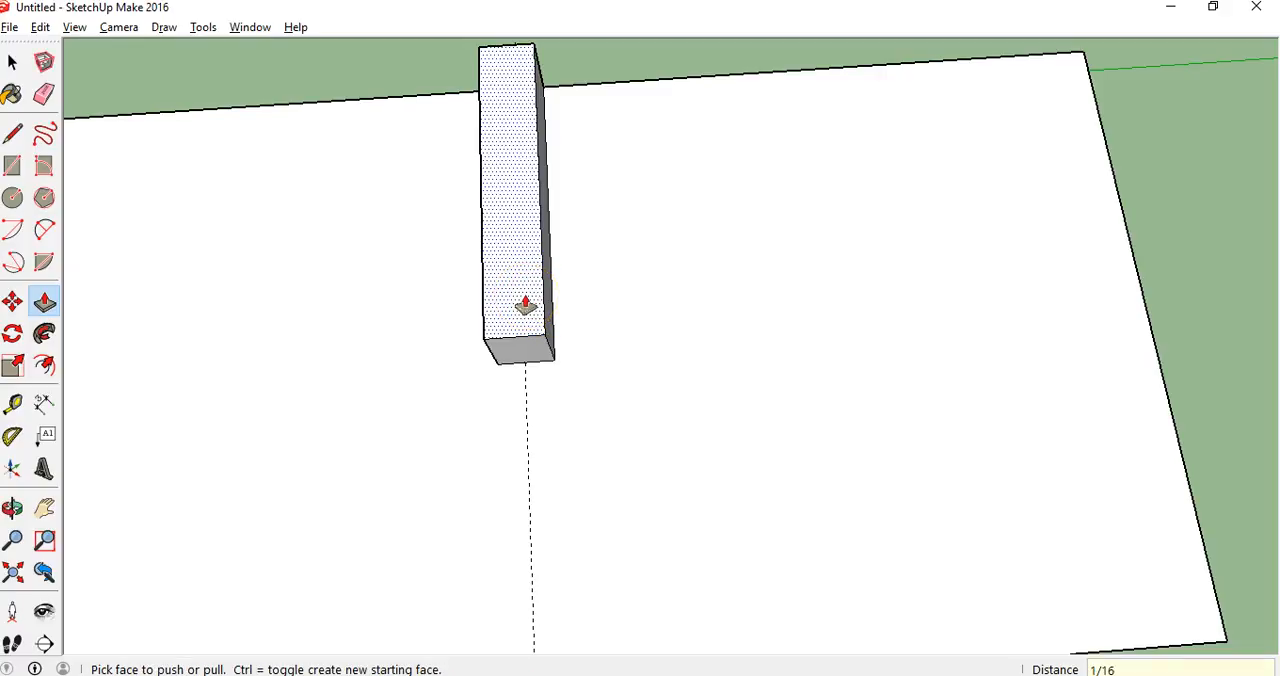
{"action": "left_click", "coordinate": [525, 305]}
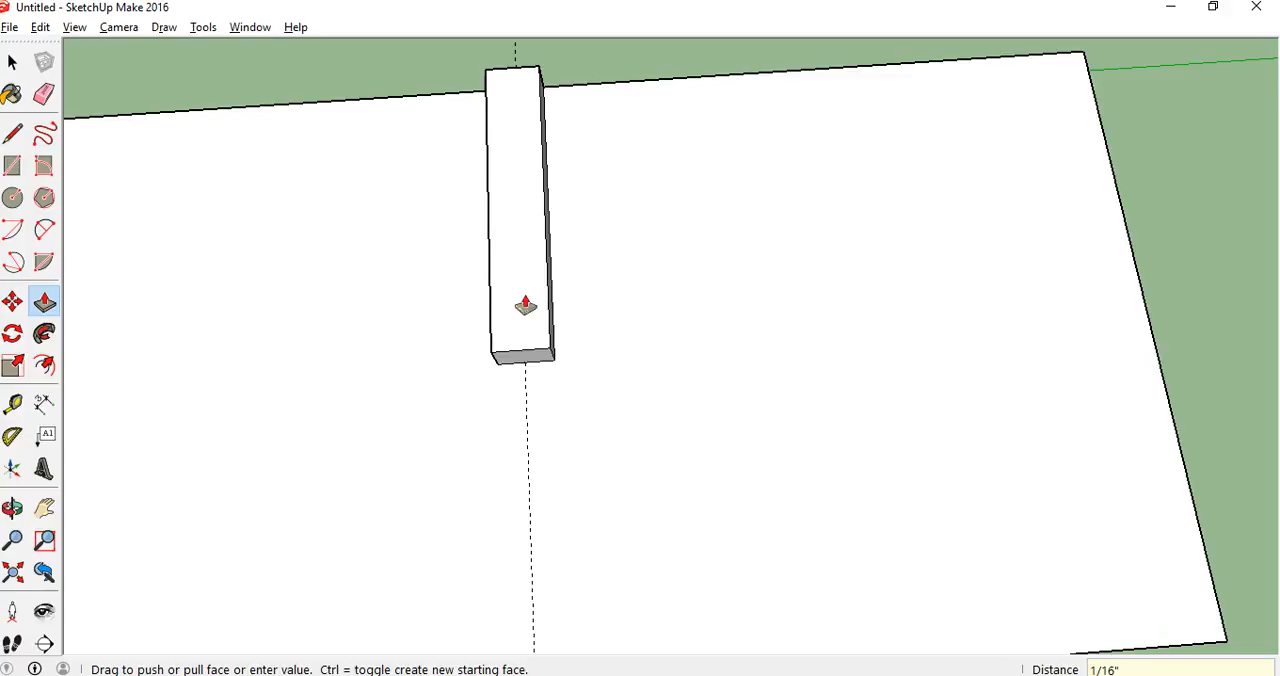
Place 3D text reading 6" beside the tick's inner end, with 1/2" height and 1/2" extrusion
{"action": "left_click", "coordinate": [46, 470]}
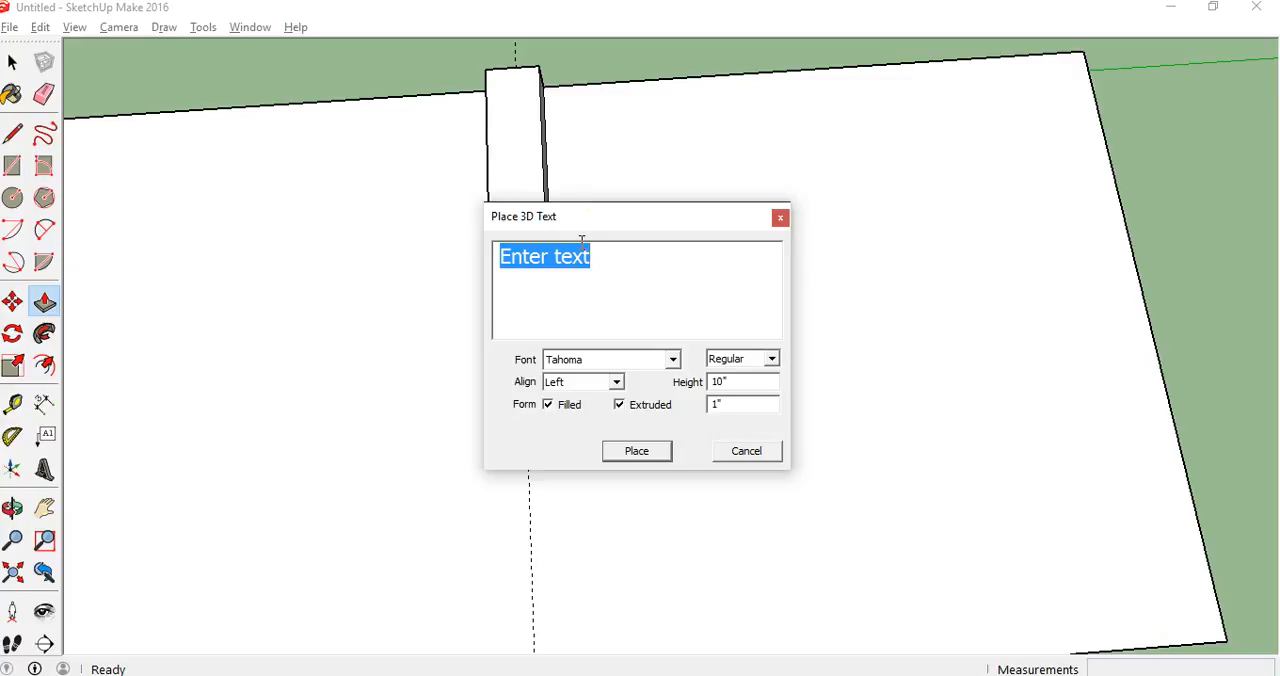
{"action": "key", "text": "BackSpace"}
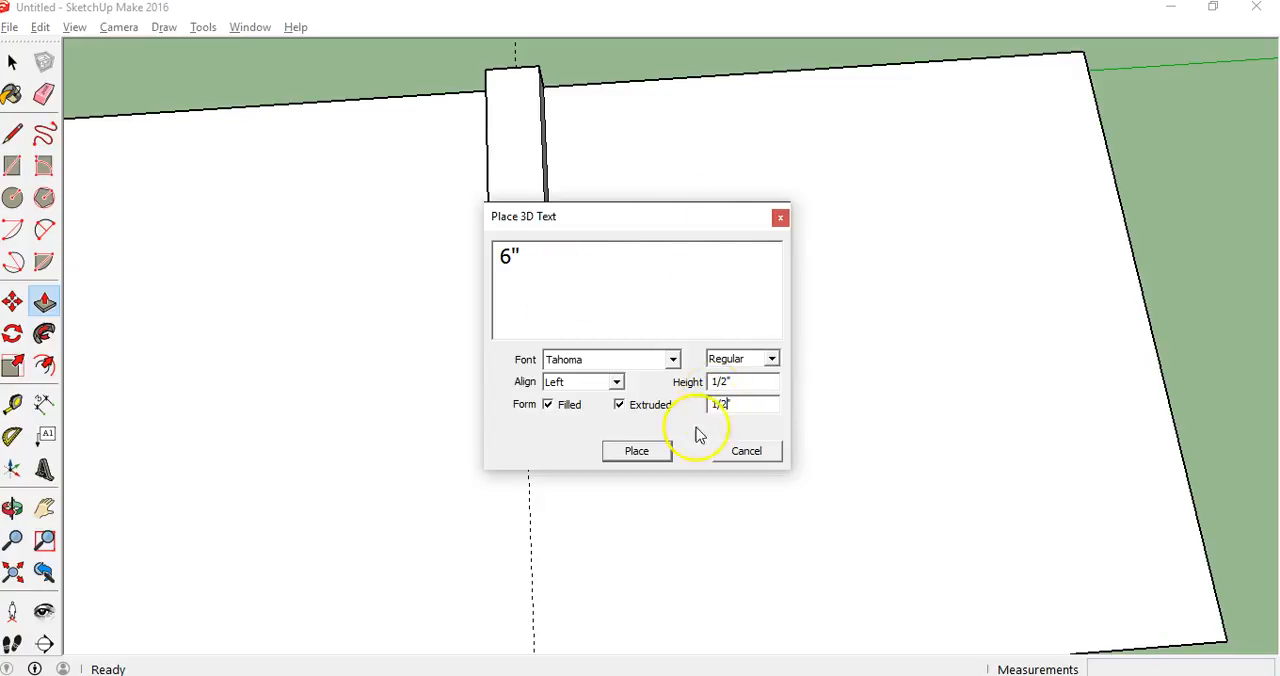
{"action": "left_click", "coordinate": [637, 451]}
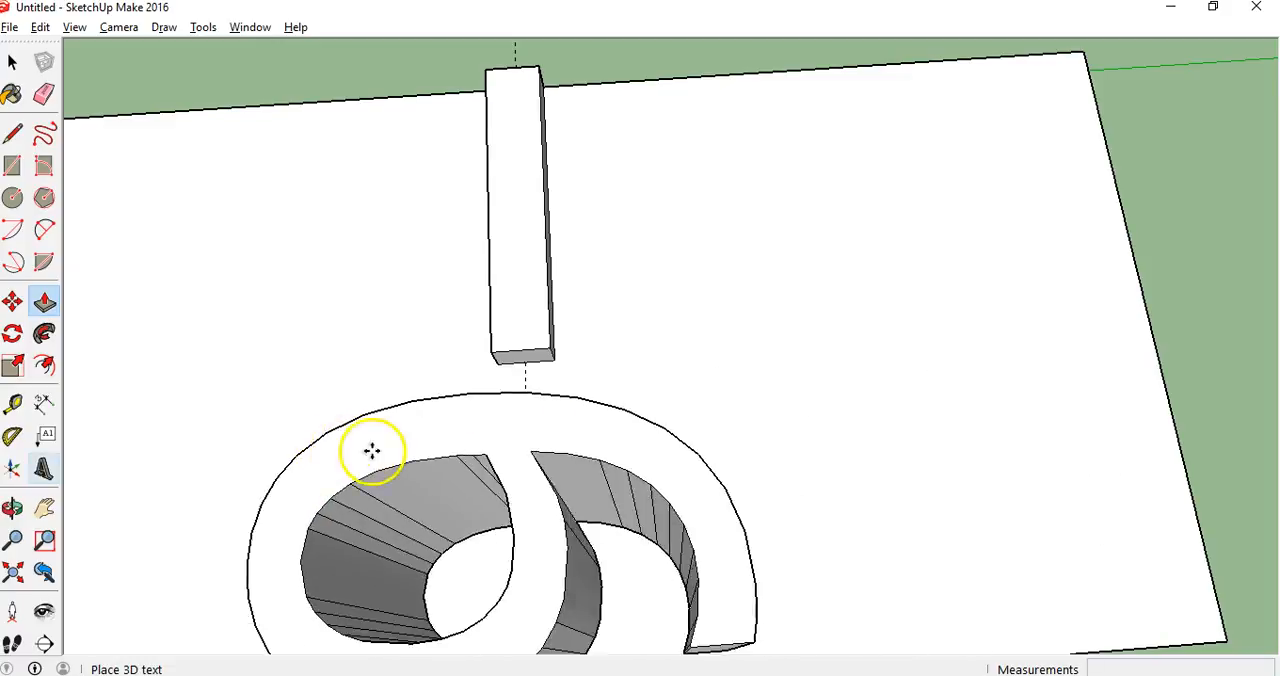
{"action": "left_click", "coordinate": [432, 458]}
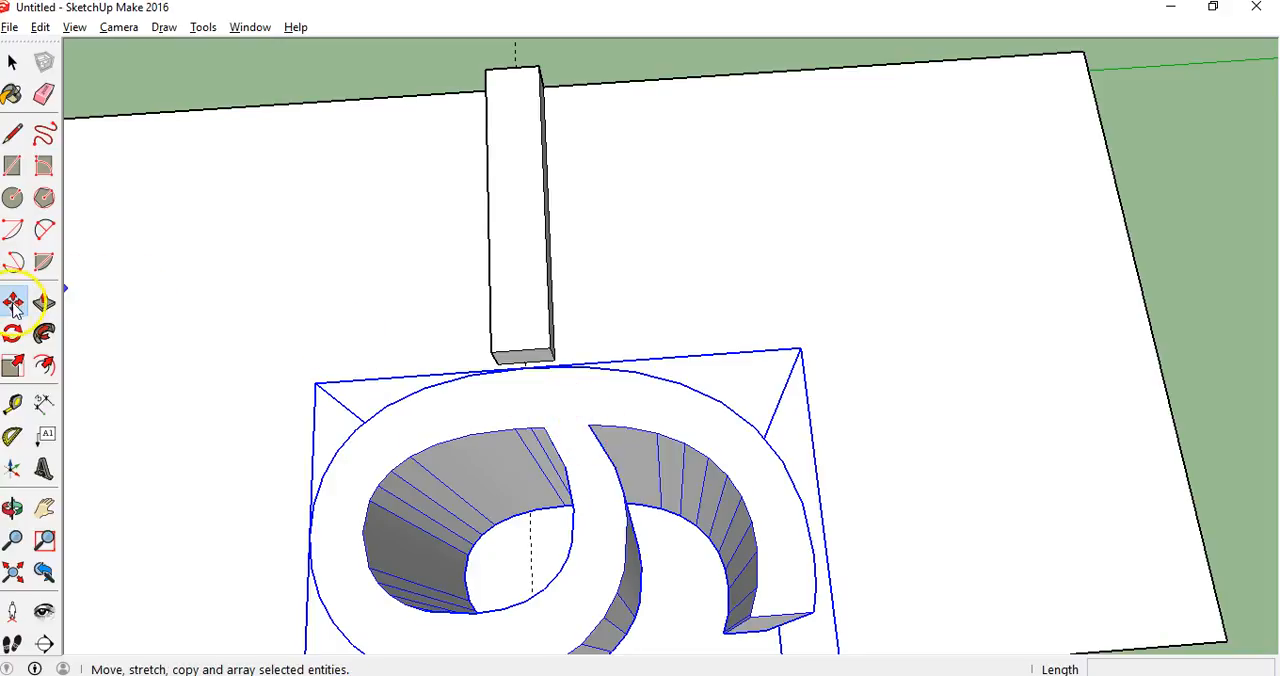
Rotate the 6" text about a quarter turn so it reads upright below the tick, parallel to the strip's long edges
{"action": "left_click_drag", "start_coordinate": [537, 413], "coordinate": [390, 632]}
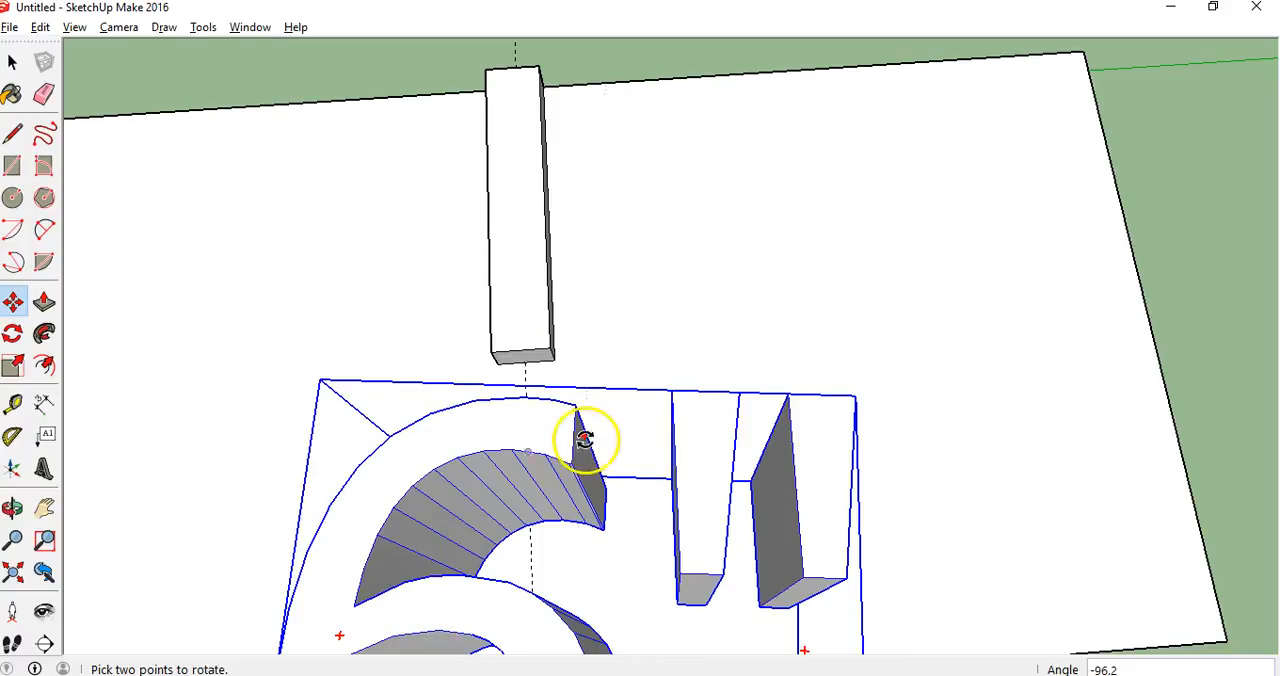
{"action": "left_click", "coordinate": [13, 540]}
{"action": "left_click_drag", "start_coordinate": [320, 463], "coordinate": [338, 605]}
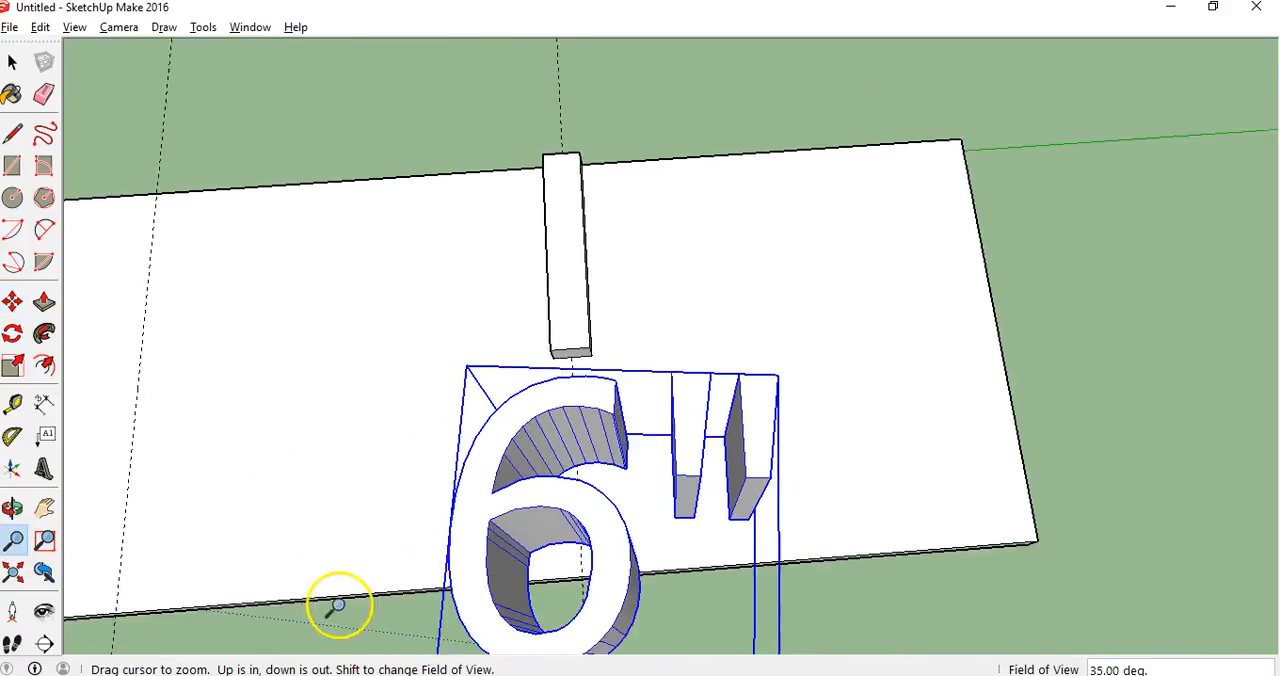
{"action": "left_click_drag", "start_coordinate": [391, 397], "coordinate": [380, 497]}
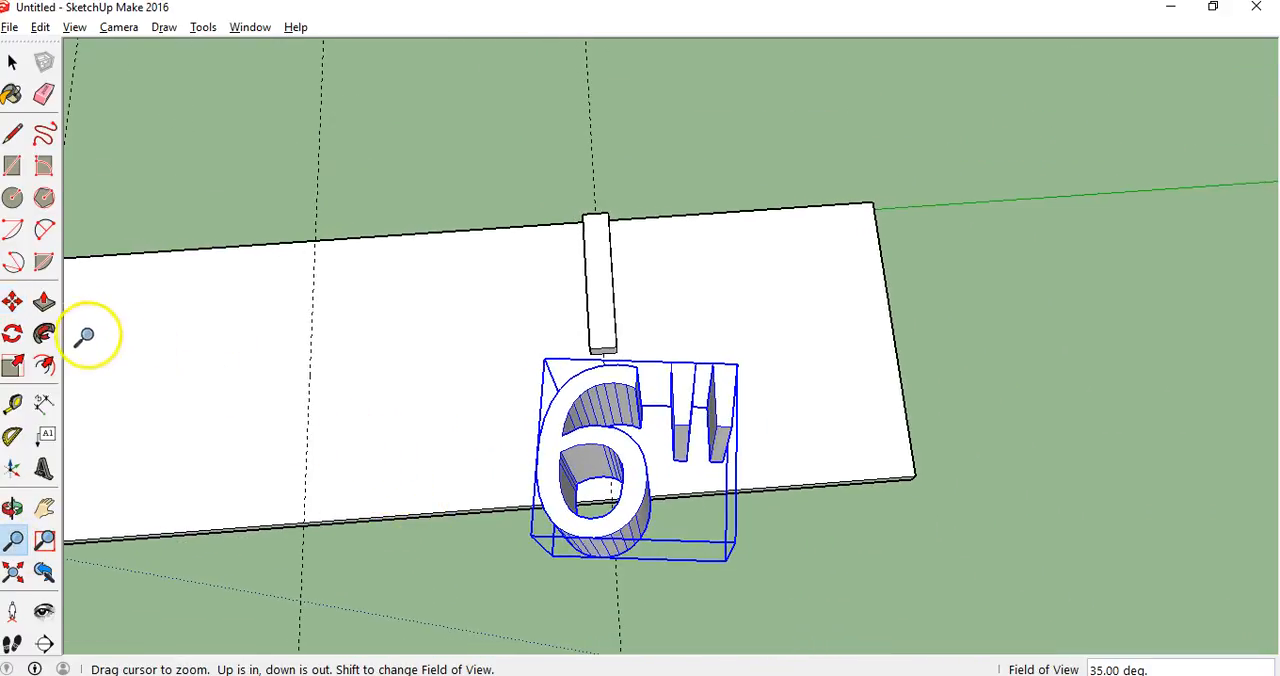
{"action": "left_click", "coordinate": [12, 301]}
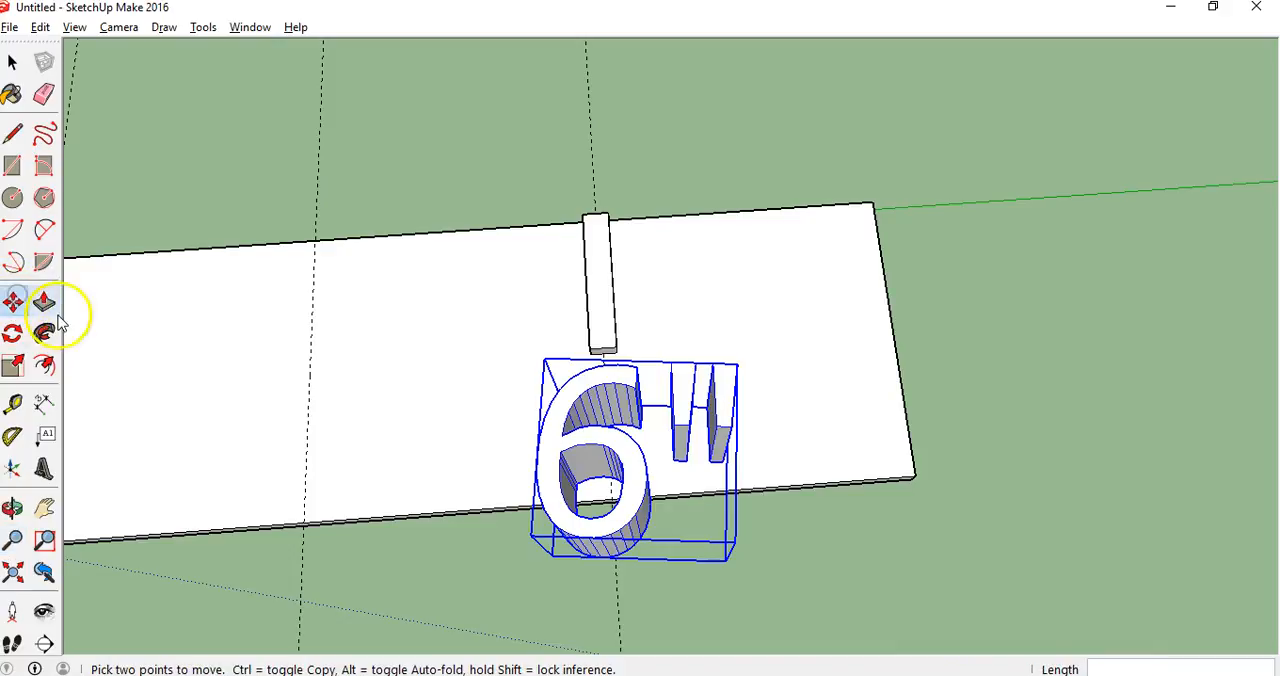
{"action": "left_click", "coordinate": [637, 377]}
{"action": "left_click", "coordinate": [637, 371]}
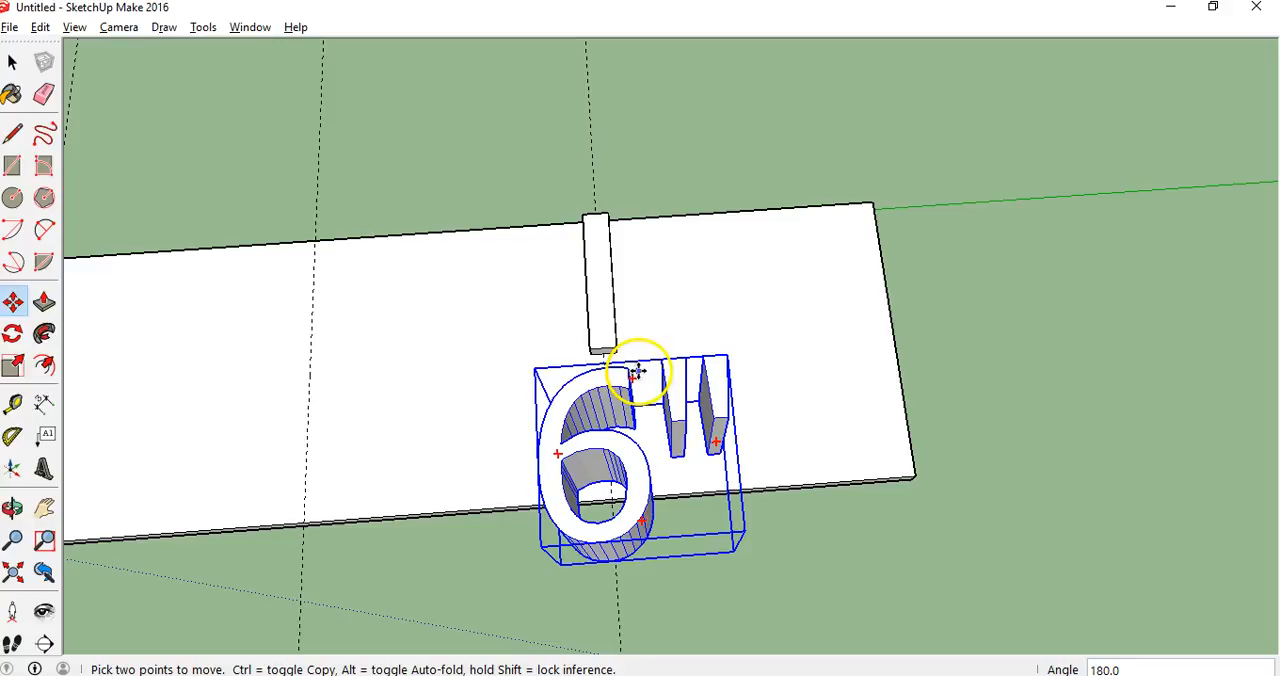
Scale the 6" text uniformly to about 0.36 and move it about 5/16" onto the guide at the tick's inner end
{"action": "left_click", "coordinate": [14, 368]}
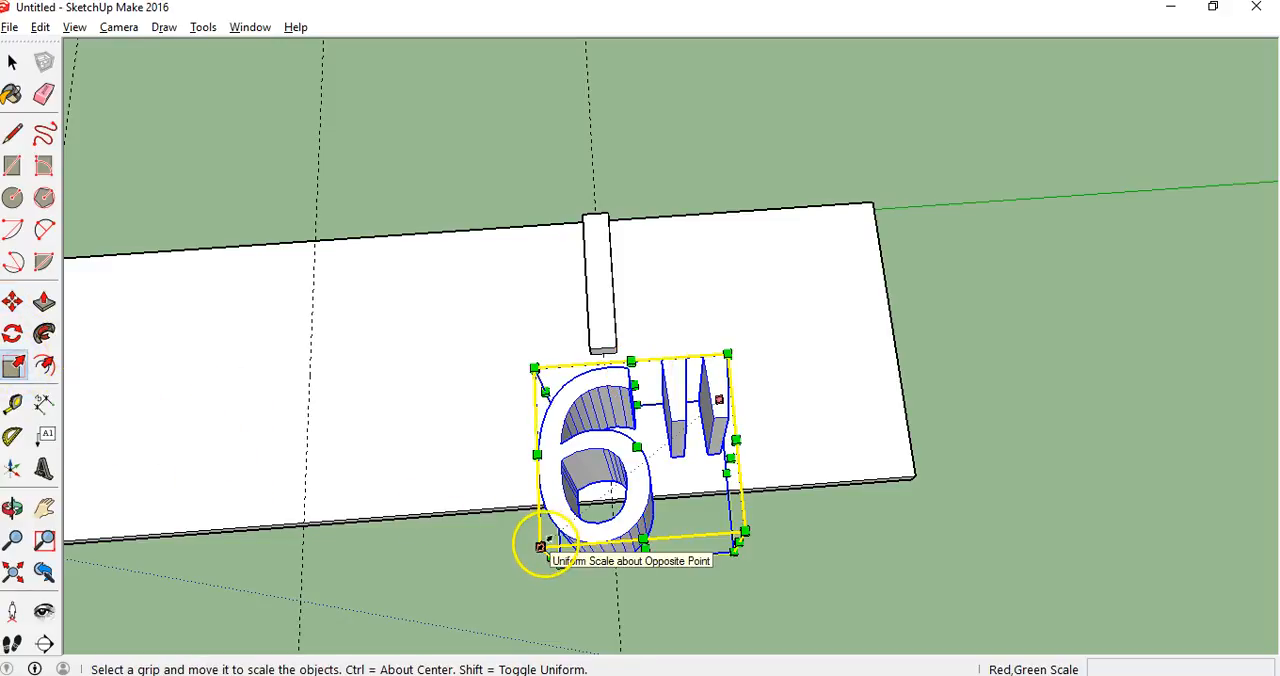
{"action": "left_click_drag", "start_coordinate": [540, 548], "coordinate": [659, 466]}
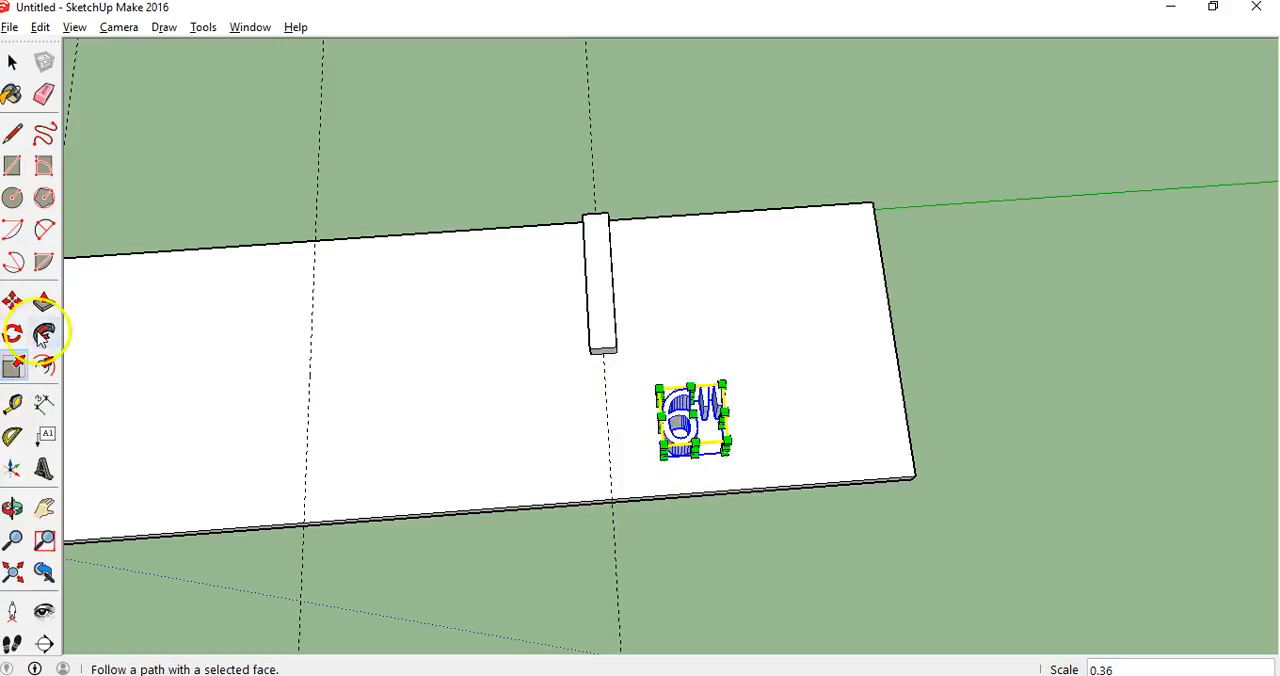
{"action": "left_click", "coordinate": [12, 301]}
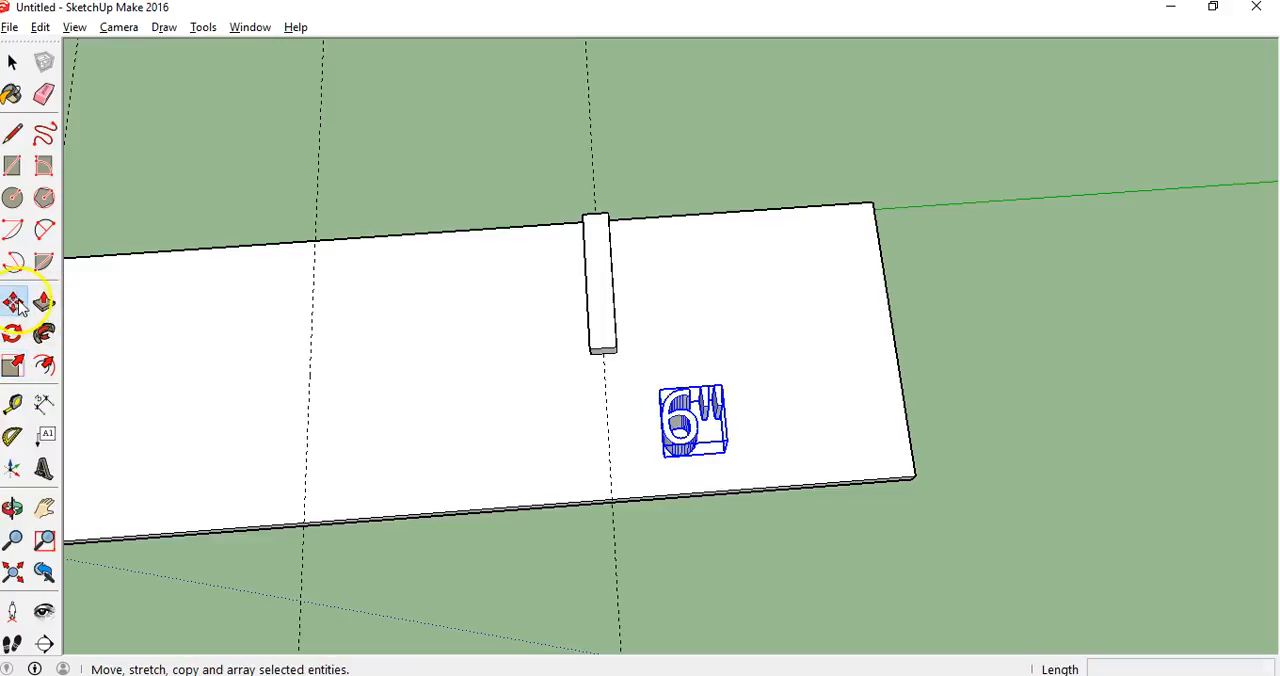
{"action": "left_click", "coordinate": [684, 420]}
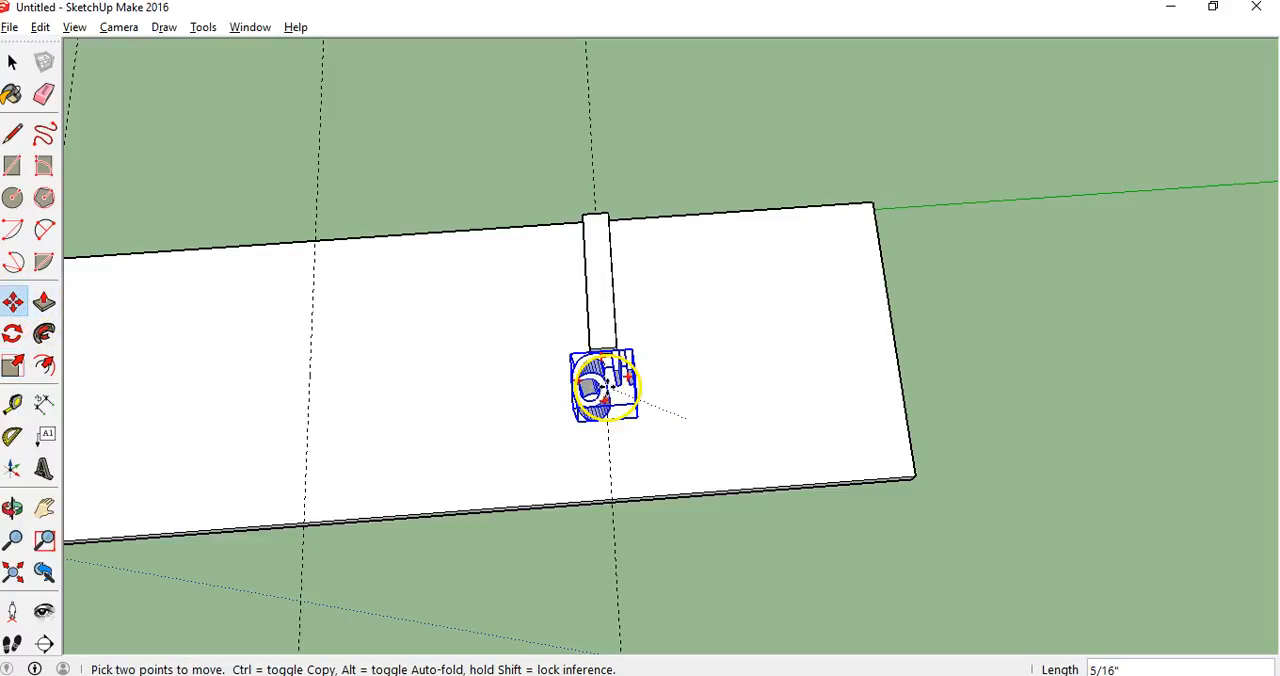
{"action": "left_click", "coordinate": [605, 388]}
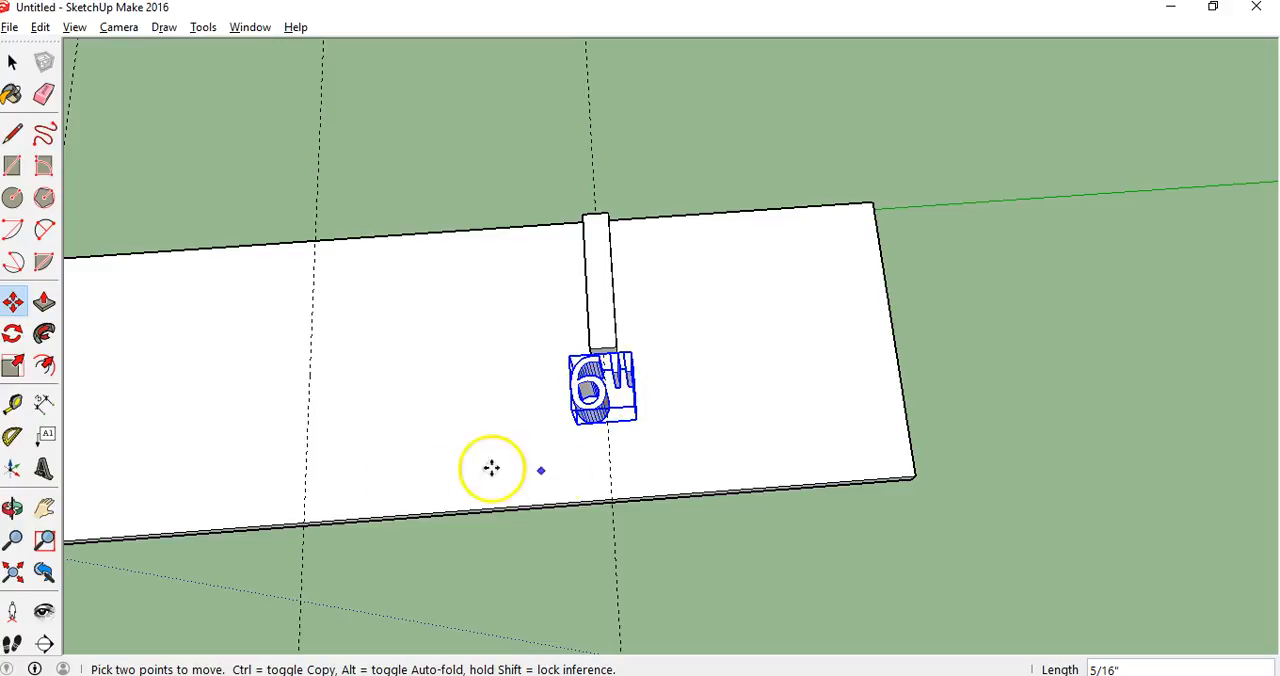
Scale the 6" text along the blue axis to about 0.35 to bring its thickness close to the tick's height
{"action": "left_click", "coordinate": [13, 510]}
{"action": "left_click_drag", "start_coordinate": [620, 539], "coordinate": [300, 237]}
{"action": "left_click_drag", "start_coordinate": [797, 354], "coordinate": [863, 323]}
{"action": "left_click_drag", "start_coordinate": [814, 357], "coordinate": [383, 343]}
{"action": "left_click_drag", "start_coordinate": [749, 351], "coordinate": [777, 374]}
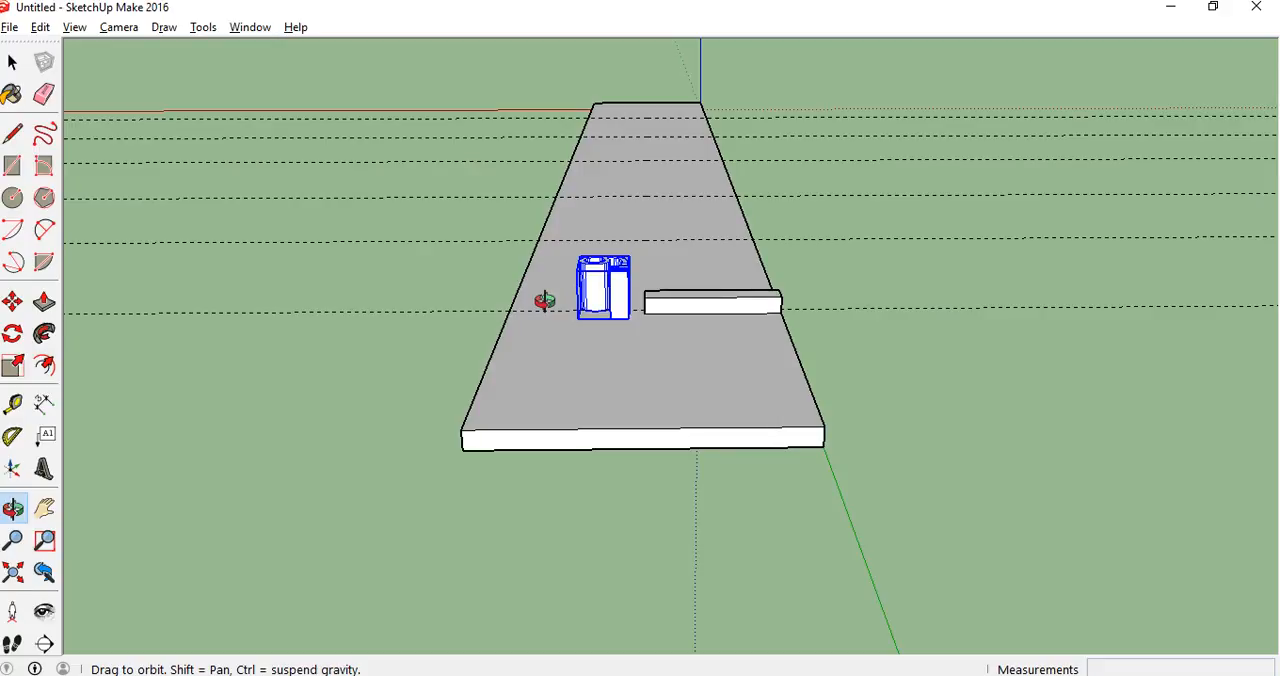
{"action": "left_click_drag", "start_coordinate": [609, 323], "coordinate": [632, 247]}
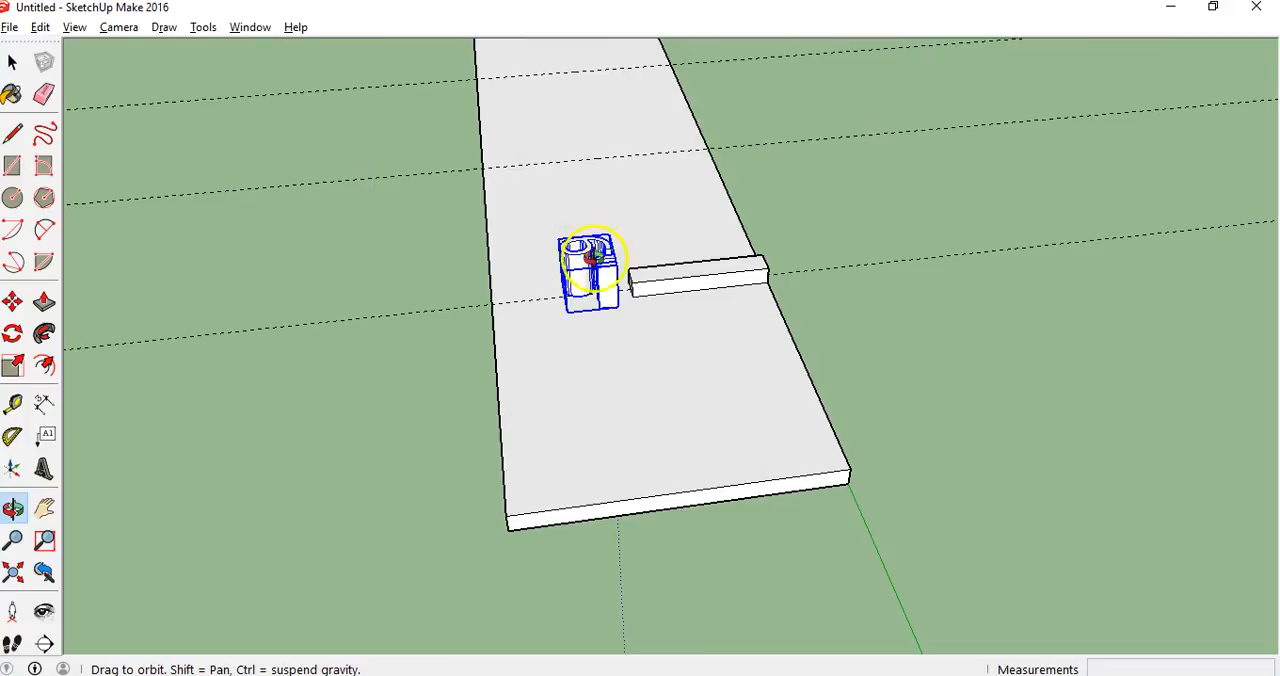
{"action": "left_click_drag", "start_coordinate": [789, 338], "coordinate": [640, 251]}
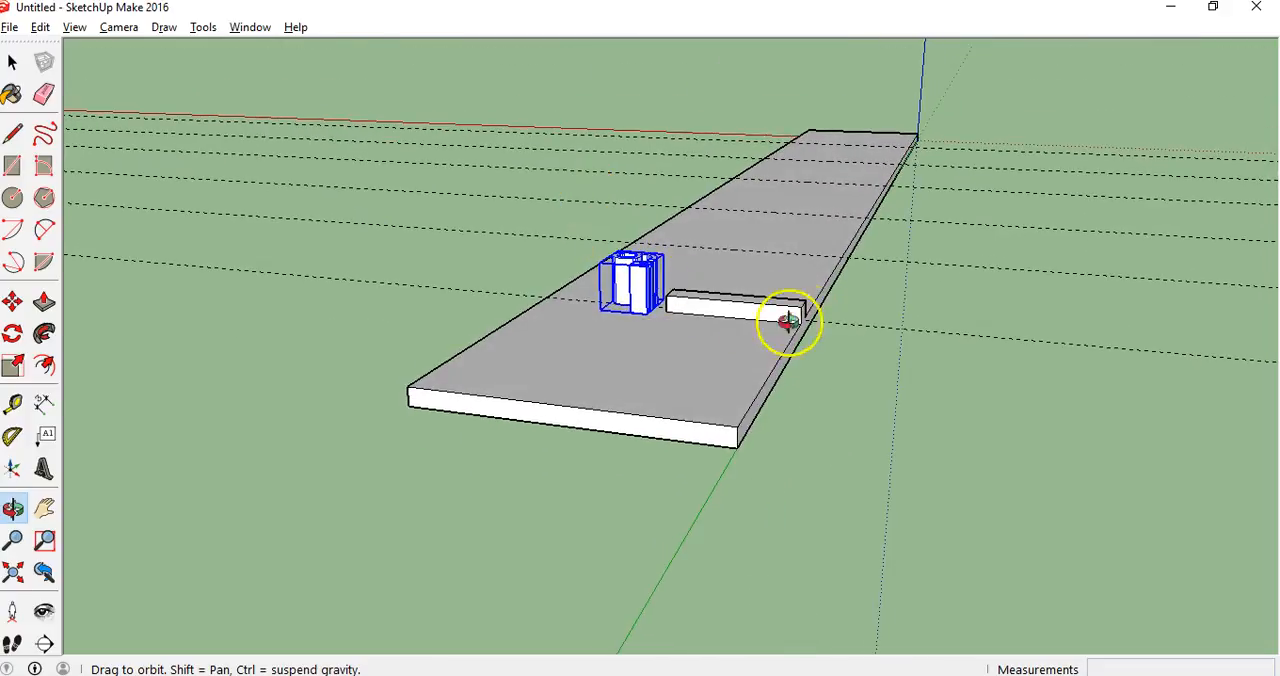
{"action": "left_click", "coordinate": [13, 365]}
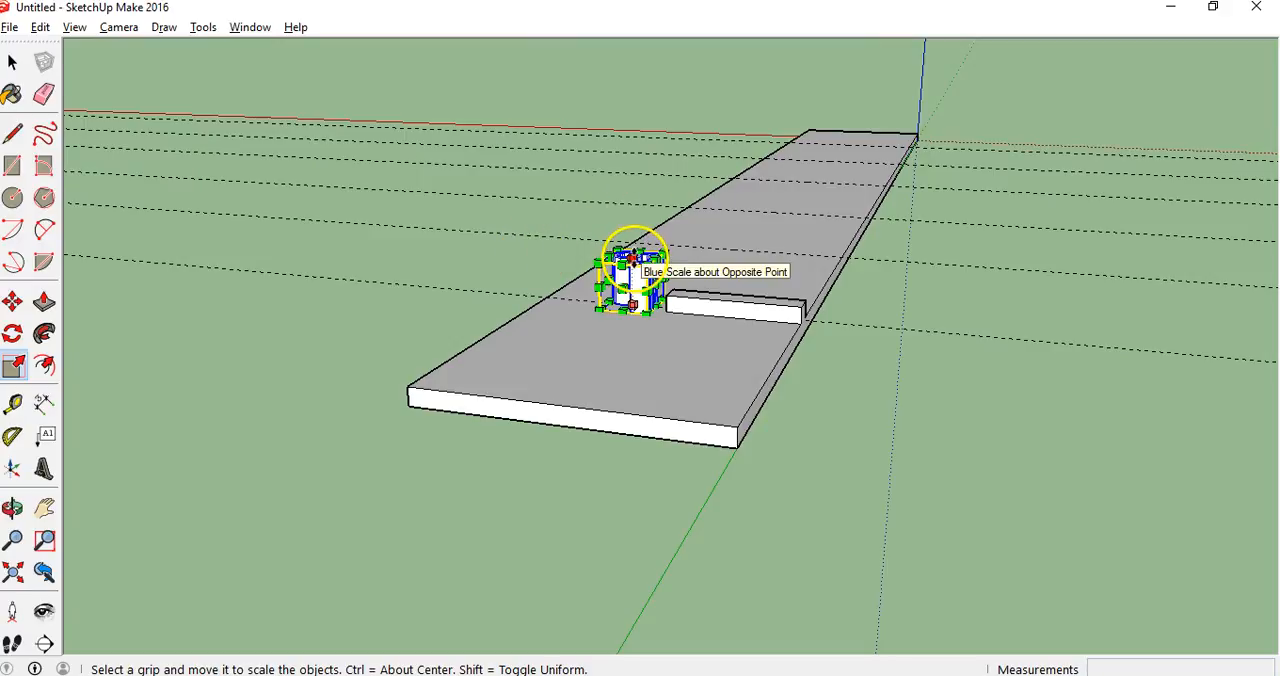
{"action": "left_click_drag", "start_coordinate": [634, 250], "coordinate": [693, 300]}
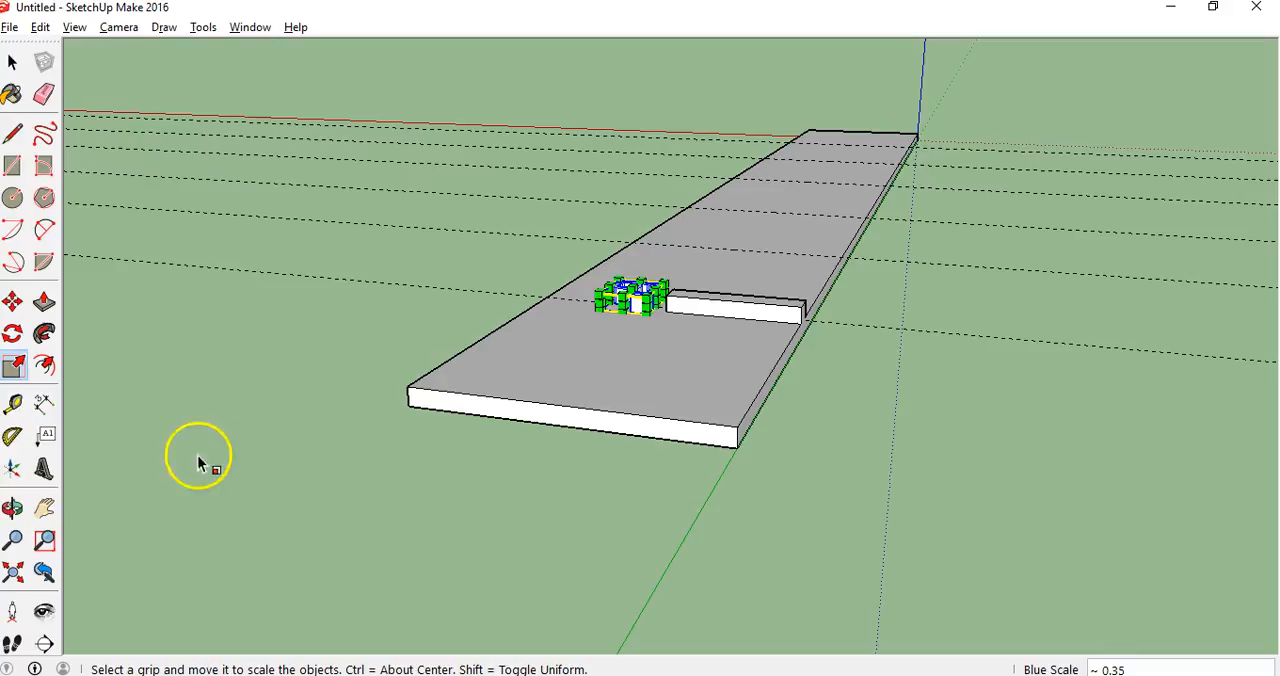
Push the top face of the 3" tick down 1/16" to match the height of the neighbouring ticks
{"action": "left_click", "coordinate": [20, 512]}
{"action": "left_click_drag", "start_coordinate": [163, 437], "coordinate": [891, 363]}
{"action": "left_click_drag", "start_coordinate": [251, 298], "coordinate": [317, 465]}
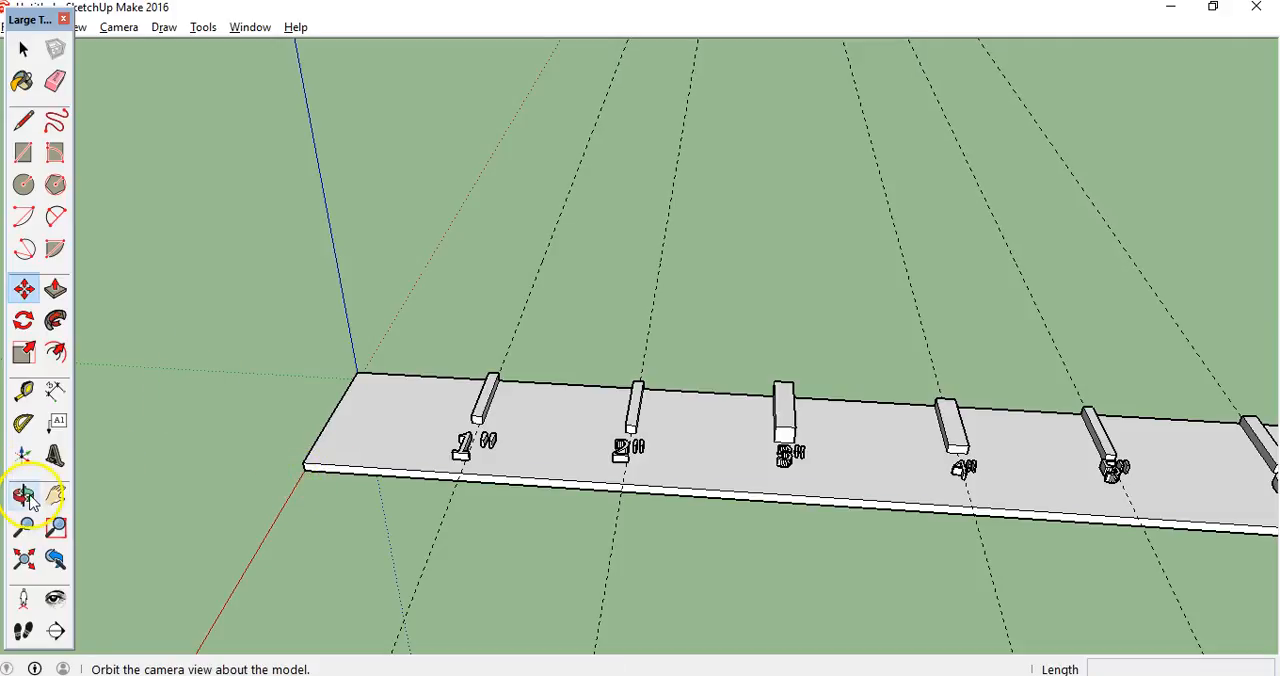
{"action": "left_click", "coordinate": [23, 495]}
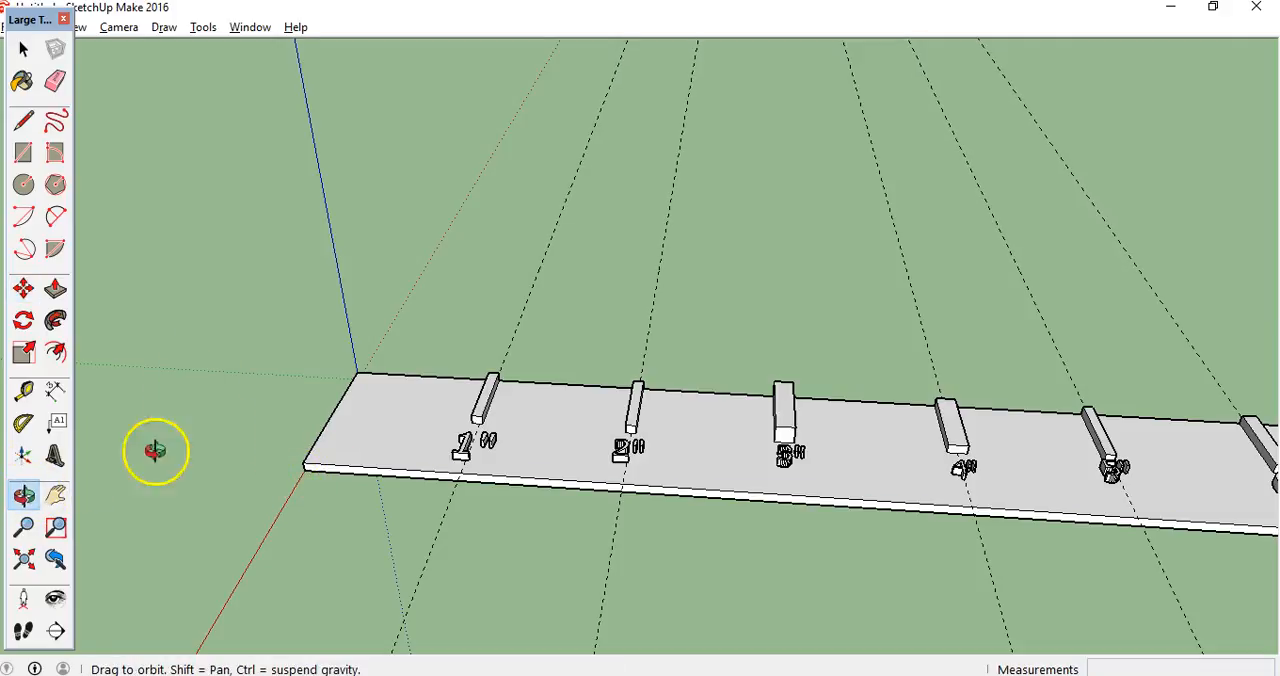
{"action": "left_click_drag", "start_coordinate": [780, 312], "coordinate": [855, 609]}
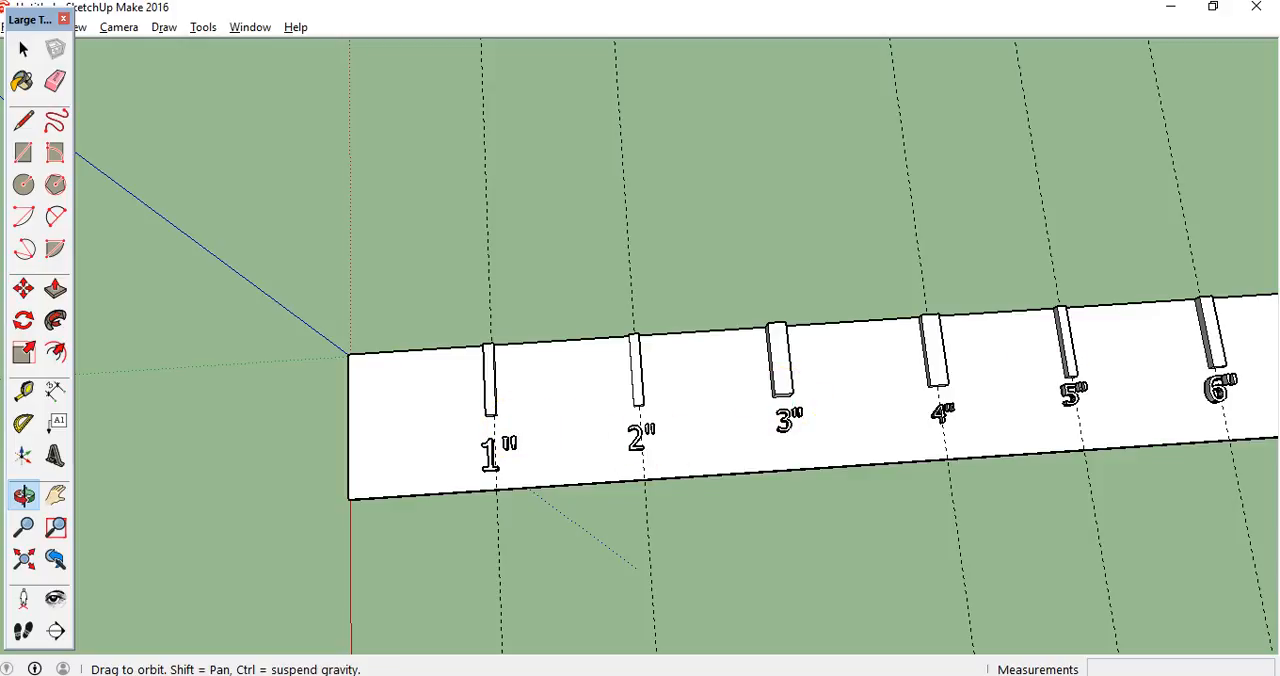
{"action": "left_click_drag", "start_coordinate": [643, 550], "coordinate": [632, 102]}
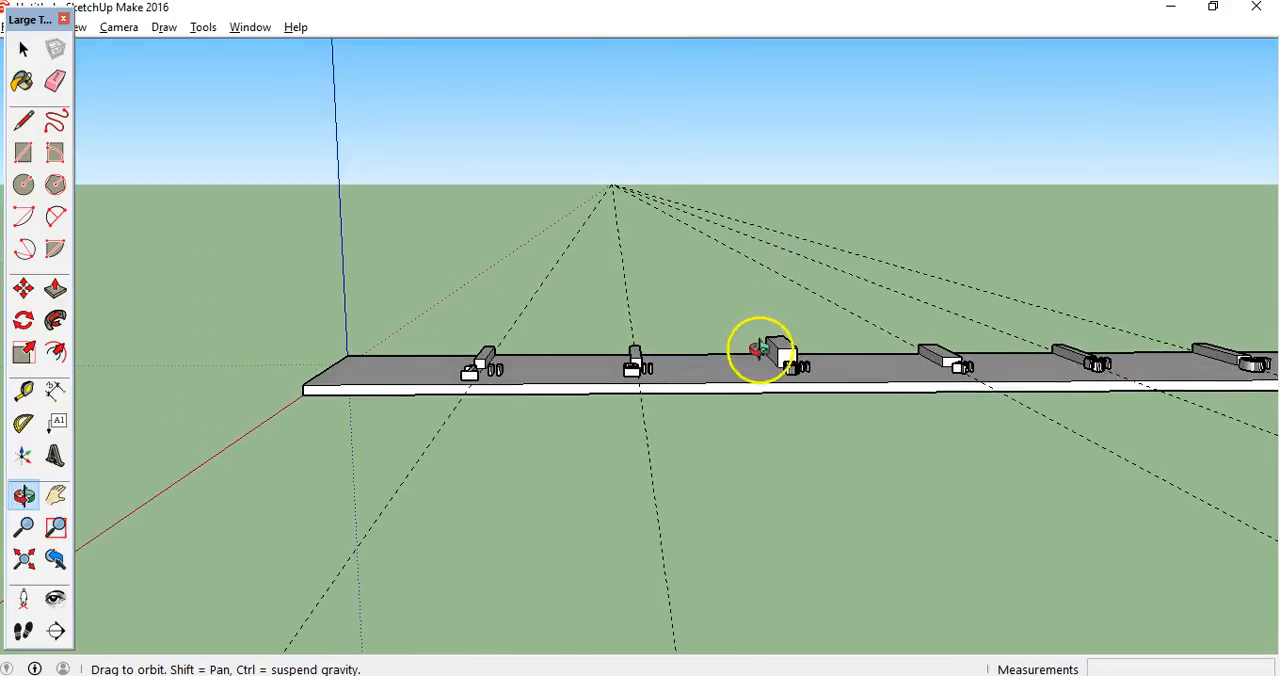
{"action": "left_click", "coordinate": [55, 289]}
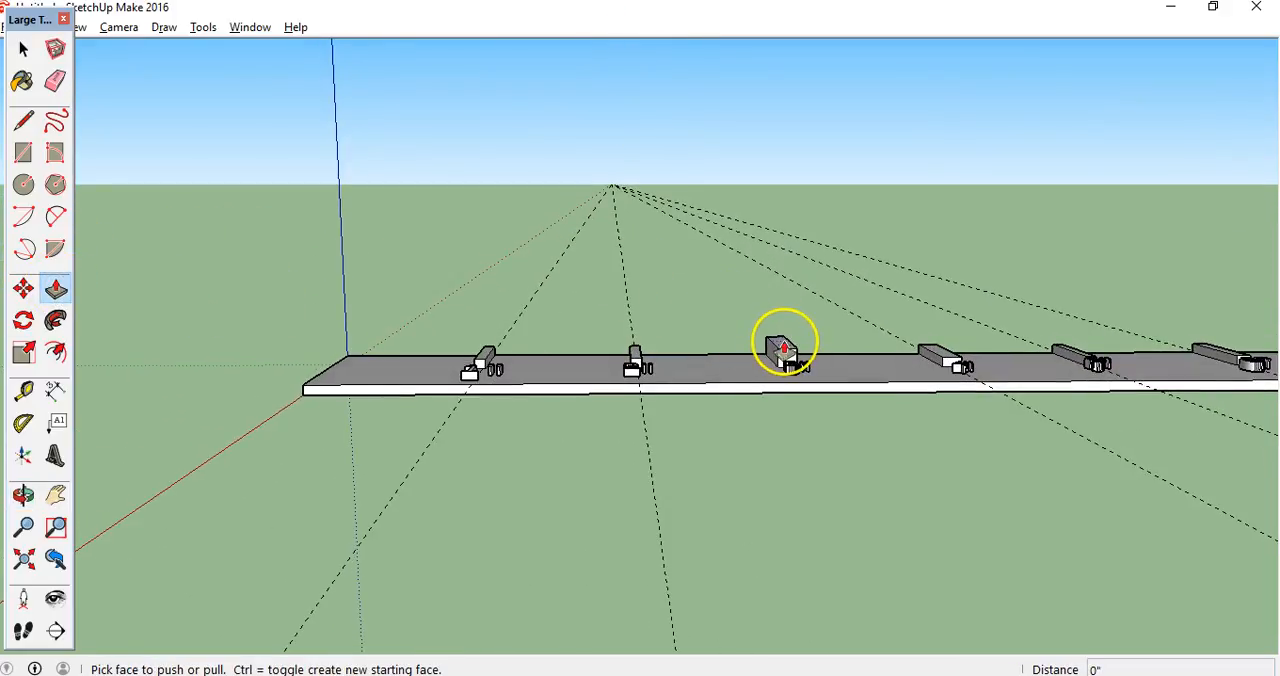
{"action": "left_click", "coordinate": [785, 348]}
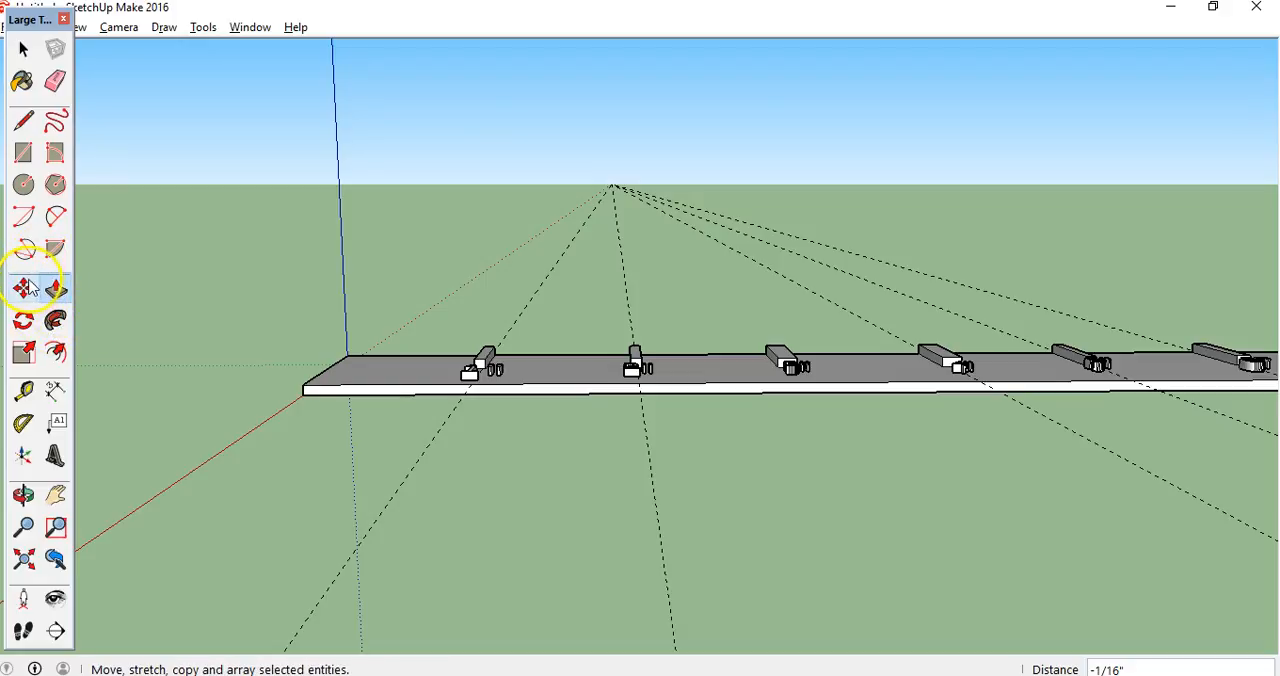
{"action": "left_click", "coordinate": [24, 121]}
{"action": "left_click", "coordinate": [358, 393]}
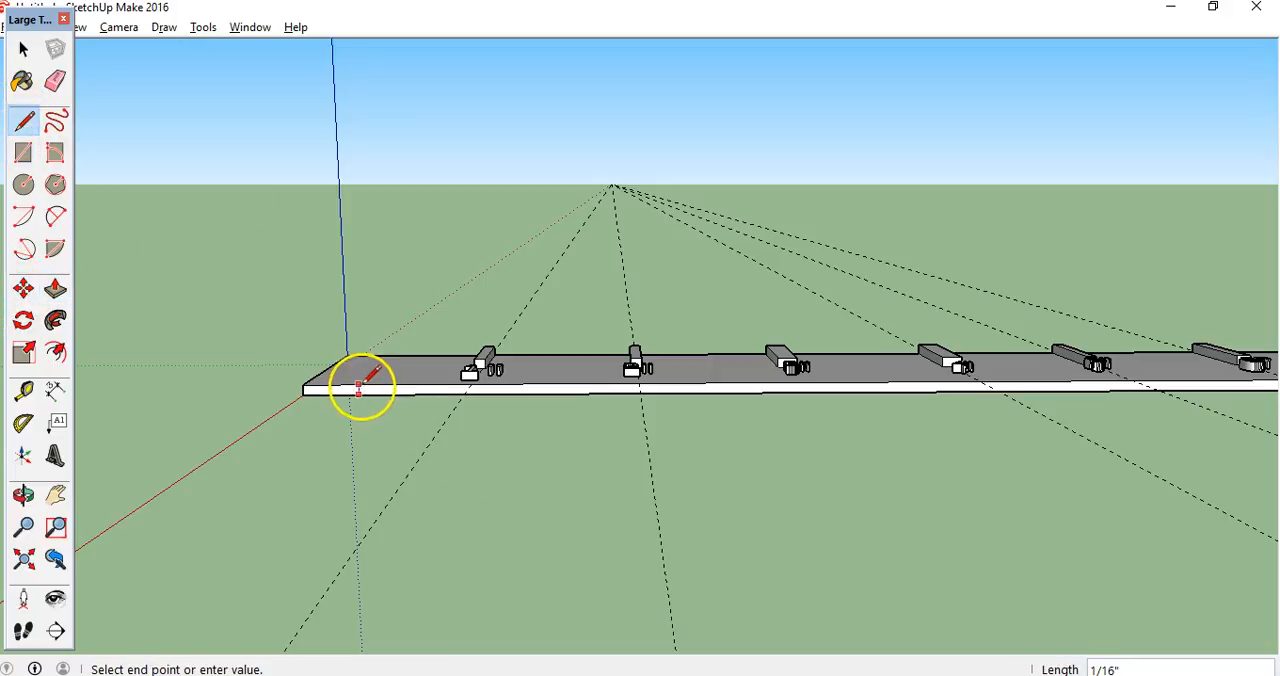
{"action": "key", "text": "Escape"}
{"action": "key", "text": "ctrl"}
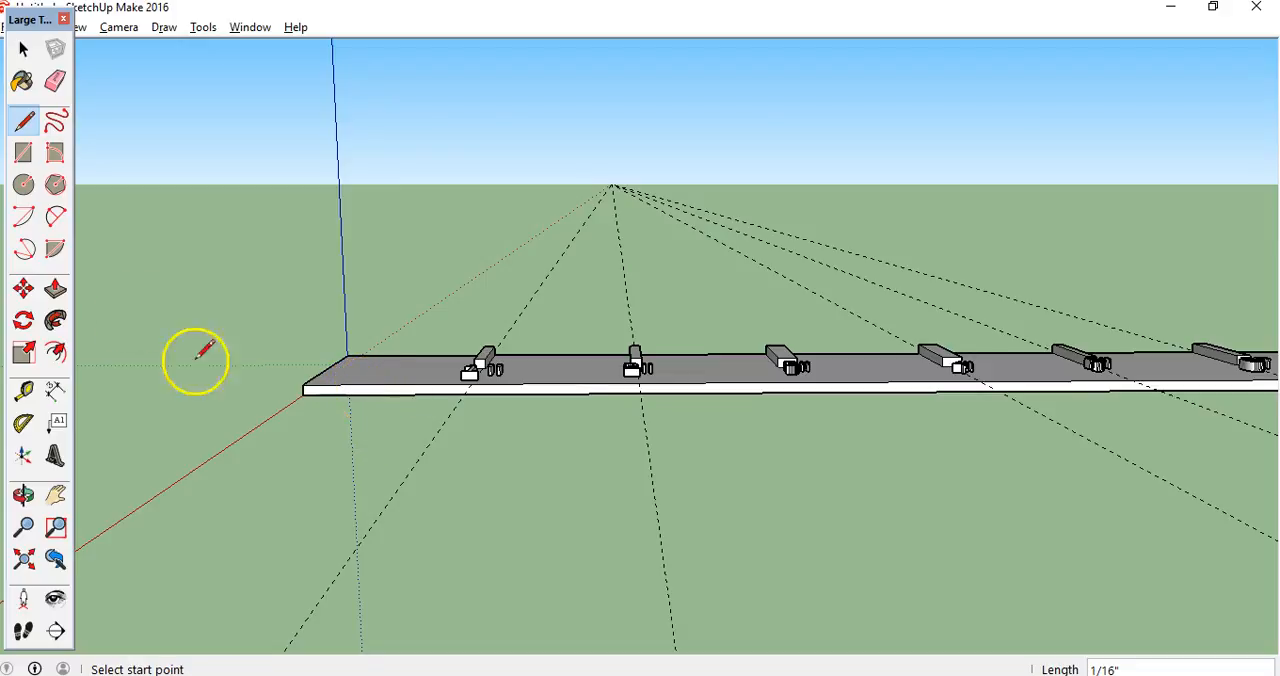
Draw a rectangle about 1/2" by 1/16" on the strip's long side face at the origin end and pull it out 2 5/16"
{"action": "left_click", "coordinate": [23, 152]}
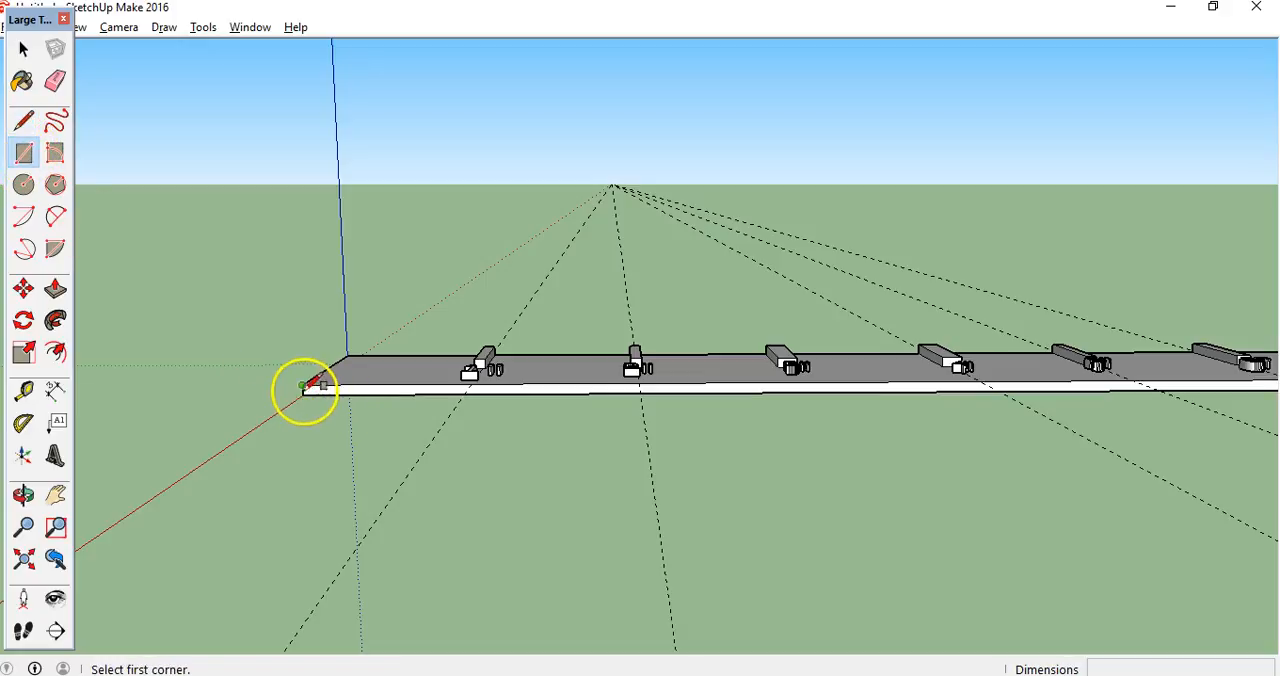
{"action": "left_click", "coordinate": [304, 394]}
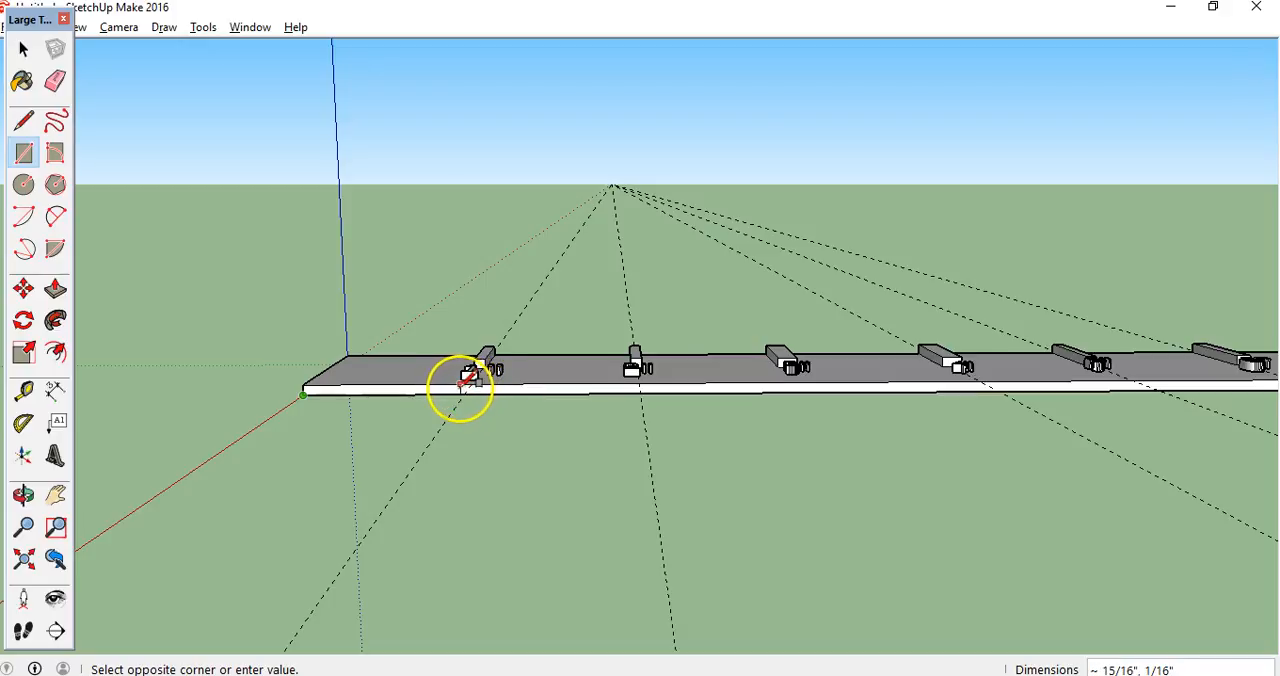
{"action": "left_click", "coordinate": [389, 386]}
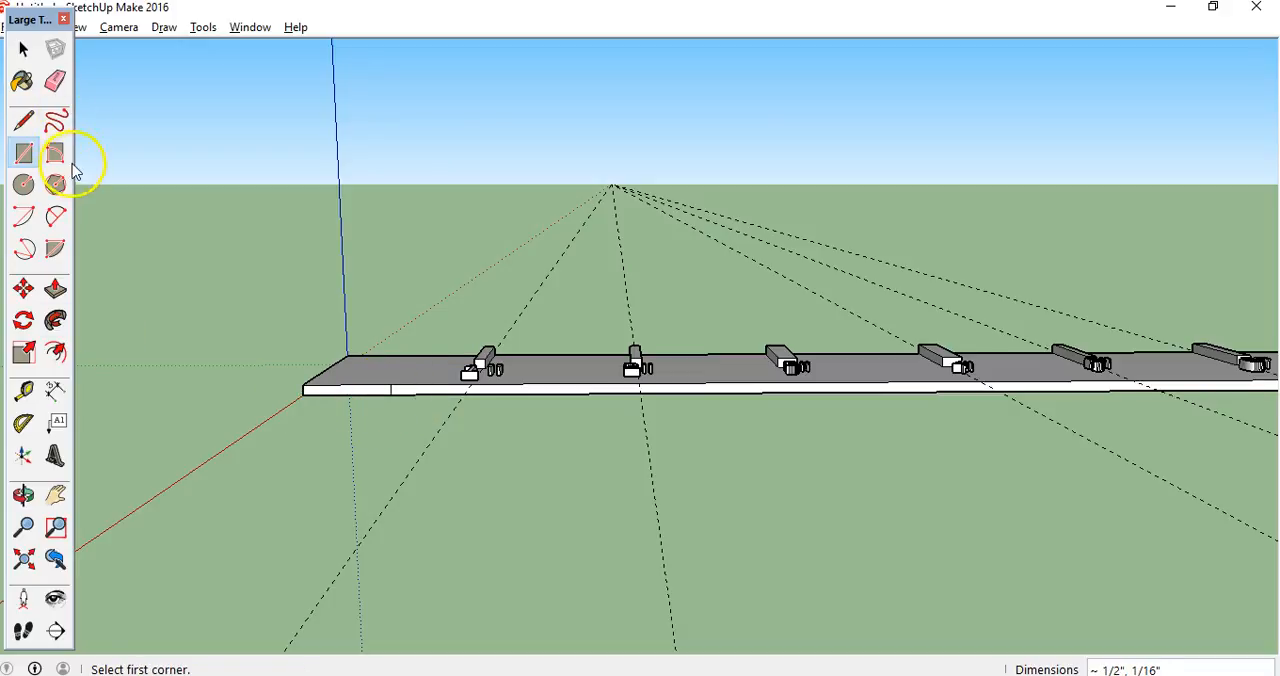
{"action": "left_click", "coordinate": [60, 291]}
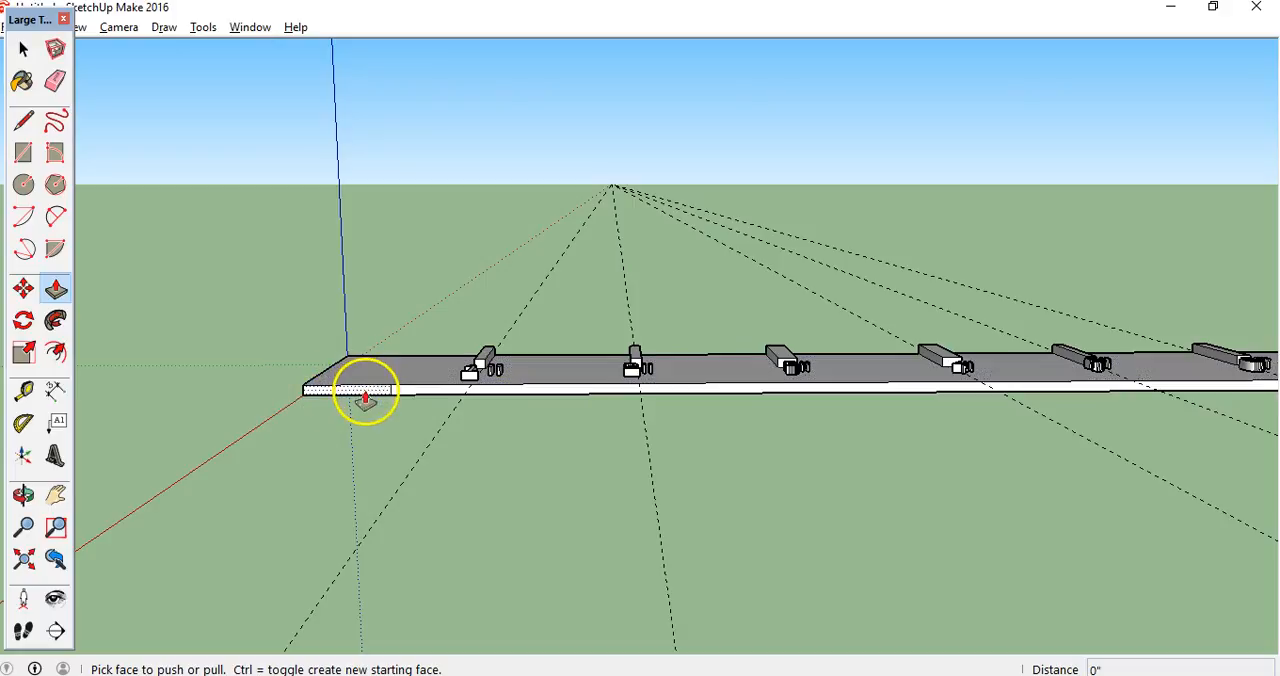
{"action": "left_click_drag", "start_coordinate": [368, 396], "coordinate": [286, 560]}
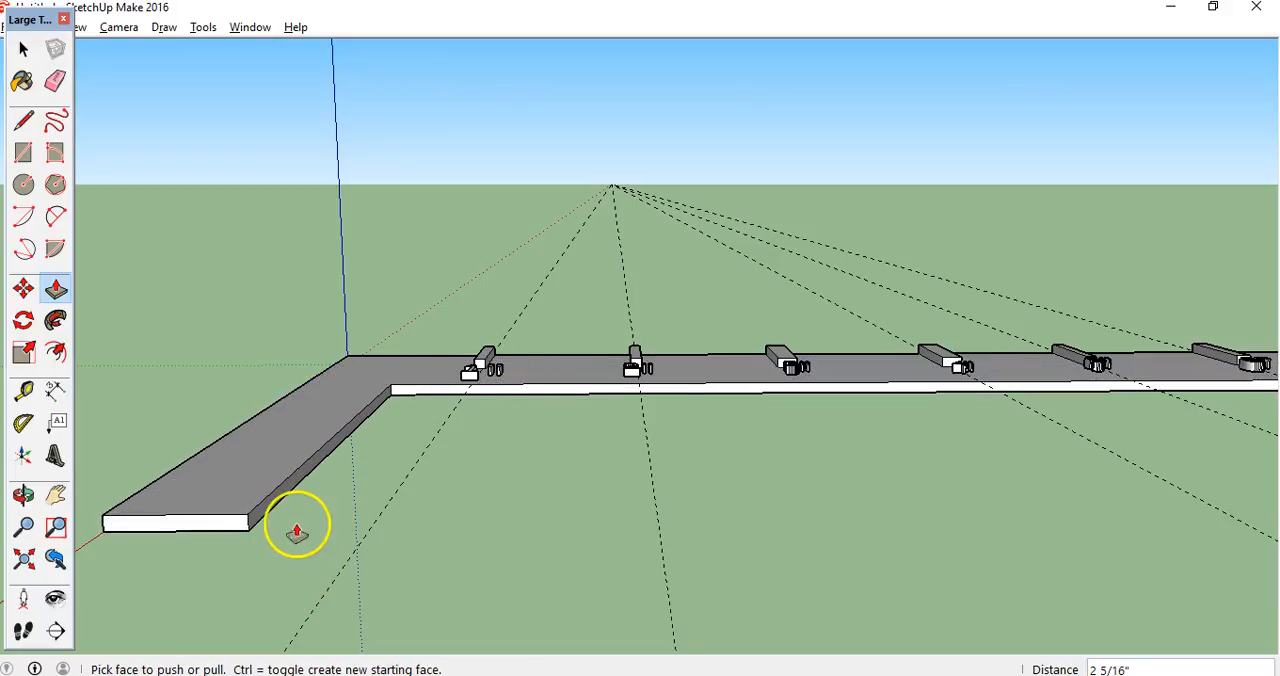
Place 3D text reading 90 degrees on the short leg, with 1/4" height and 1/4" extrusion, and scale it along the blue axis to 0.22
{"action": "left_click", "coordinate": [23, 495]}
{"action": "left_click_drag", "start_coordinate": [194, 349], "coordinate": [706, 563]}
{"action": "left_click", "coordinate": [23, 390]}
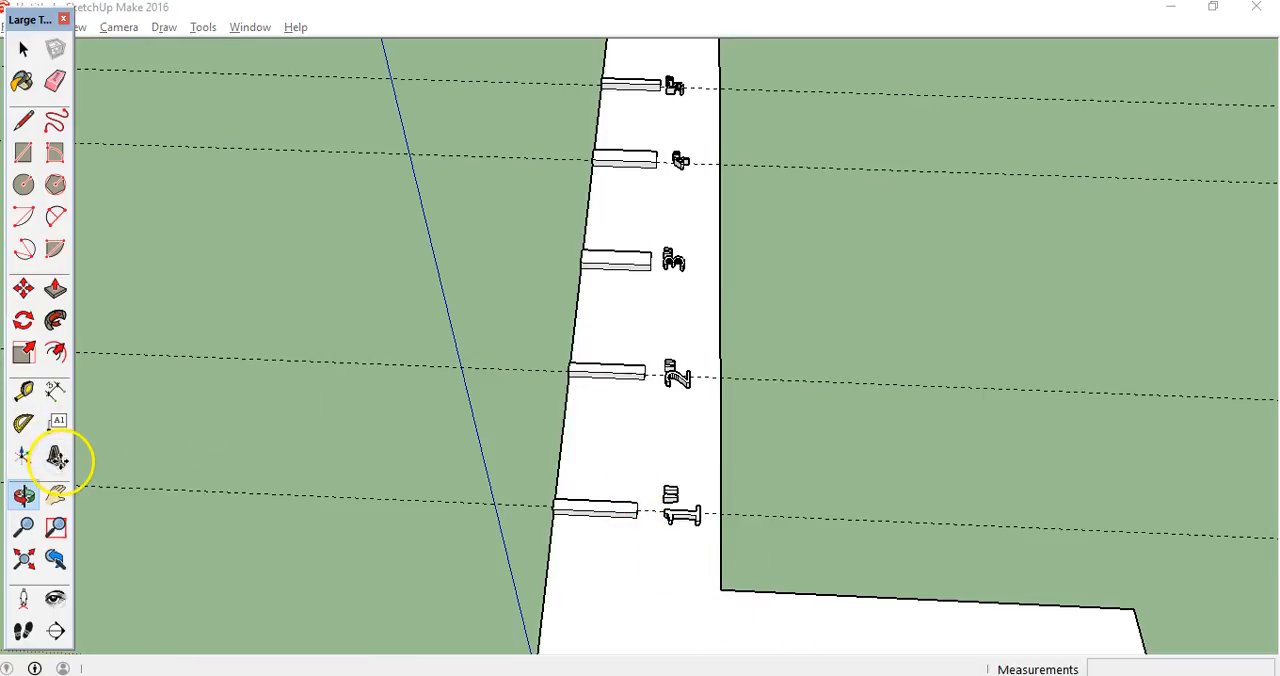
{"action": "left_click", "coordinate": [55, 456]}
{"action": "left_click", "coordinate": [621, 268]}
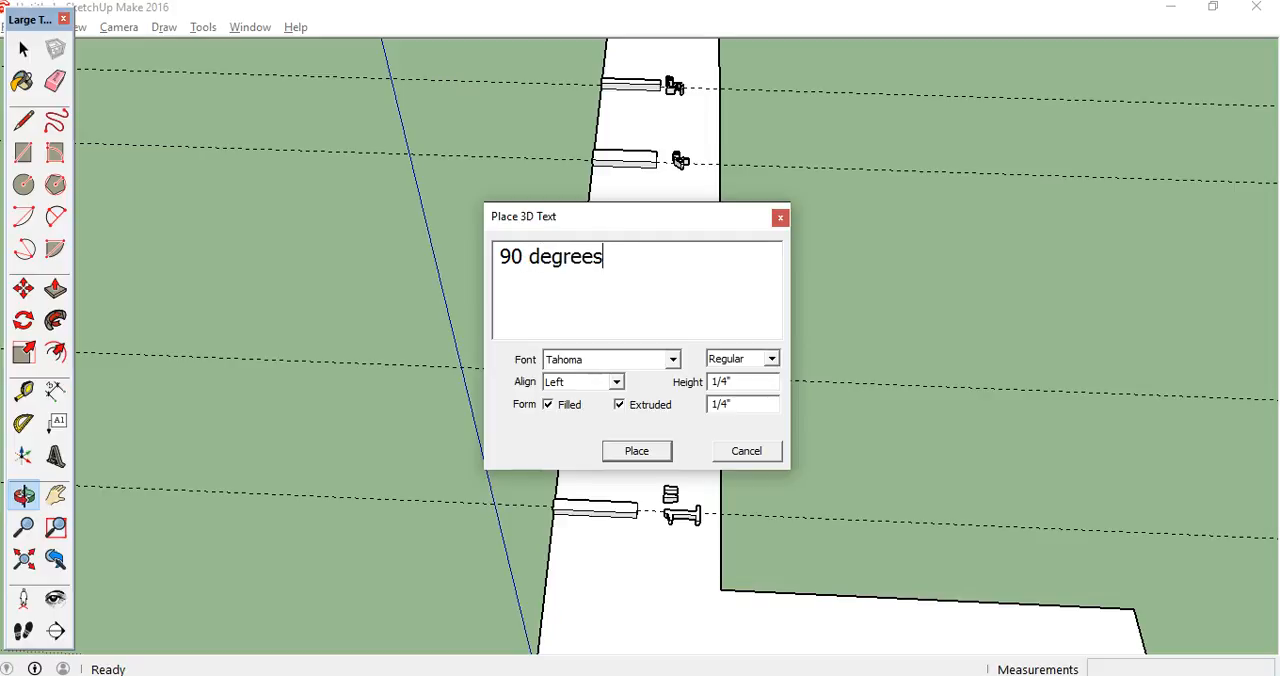
{"action": "left_click", "coordinate": [640, 450]}
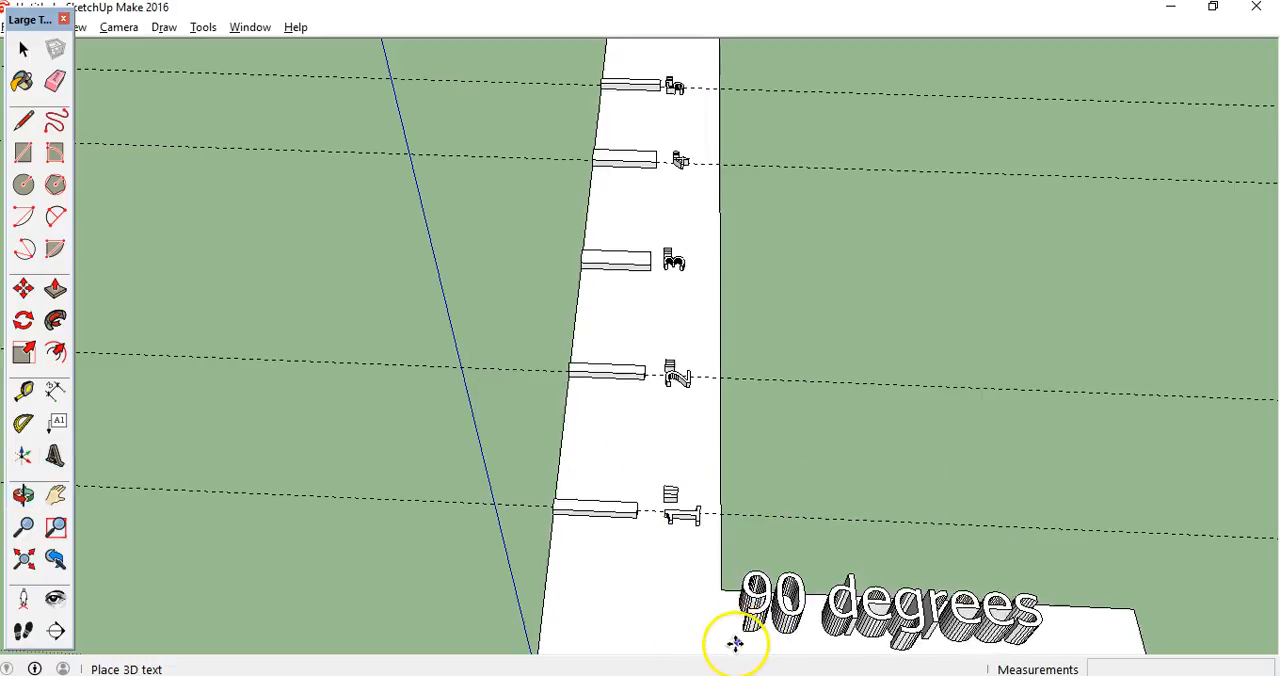
{"action": "left_click", "coordinate": [736, 649]}
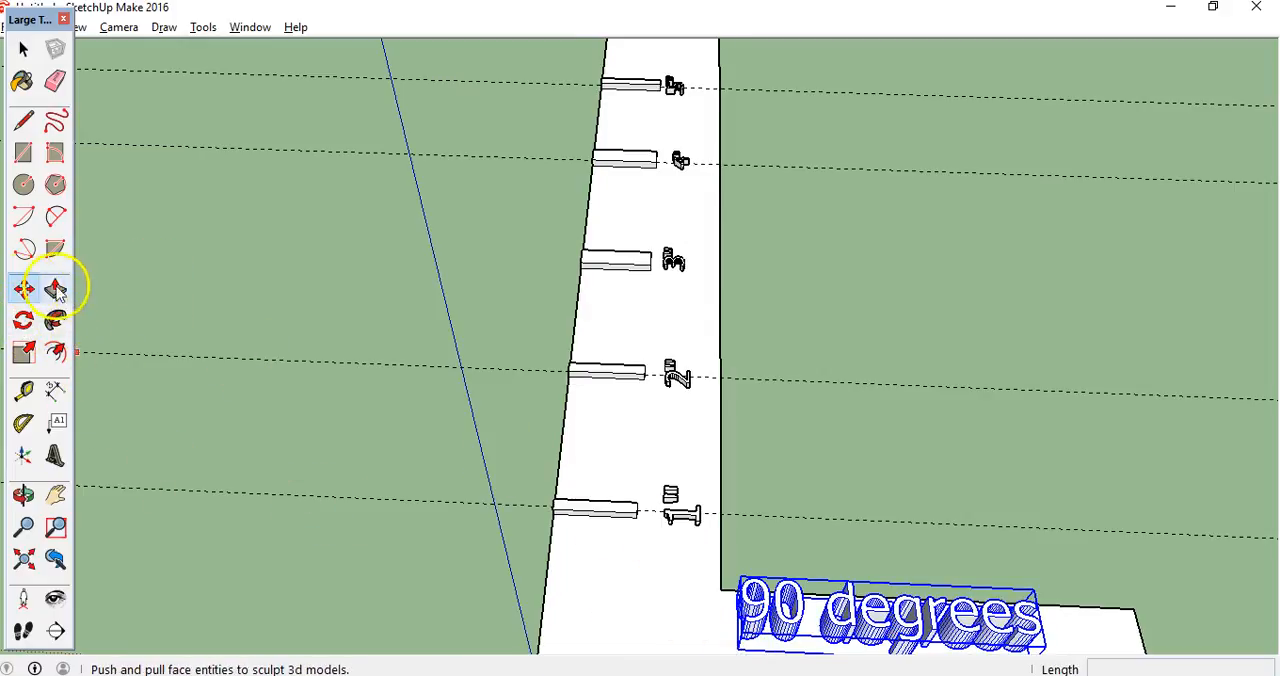
{"action": "left_click", "coordinate": [24, 352]}
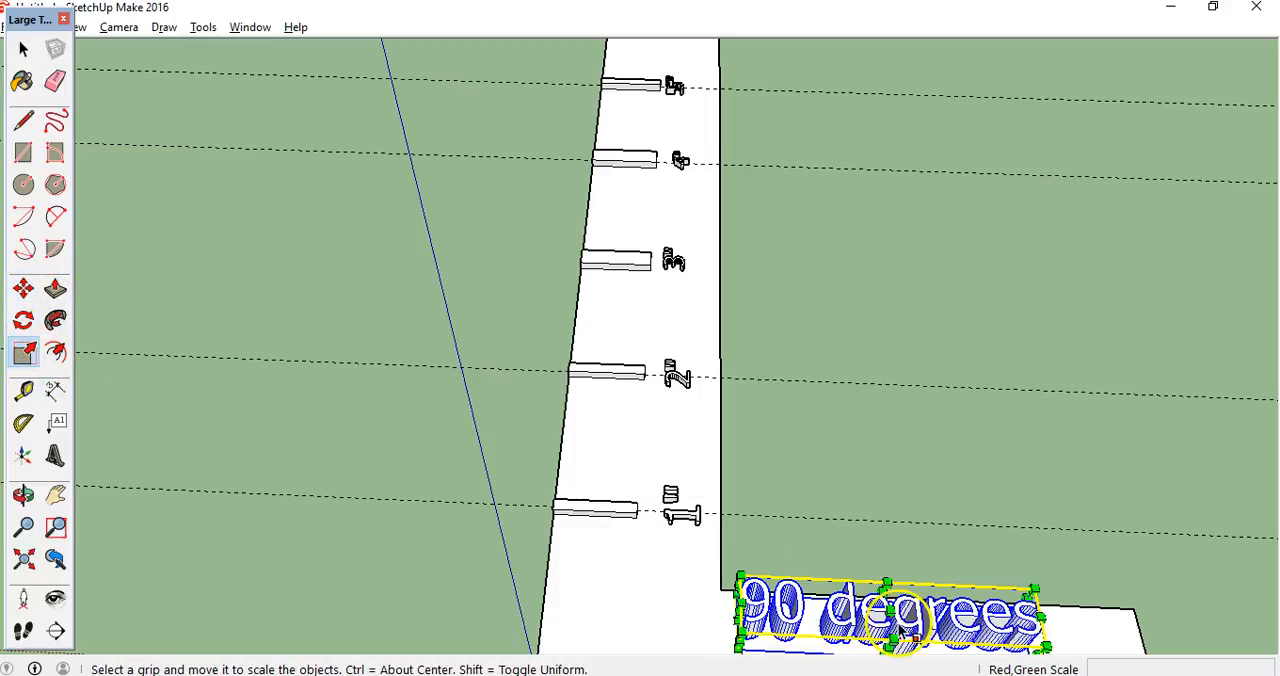
{"action": "left_click_drag", "start_coordinate": [888, 612], "coordinate": [682, 512]}
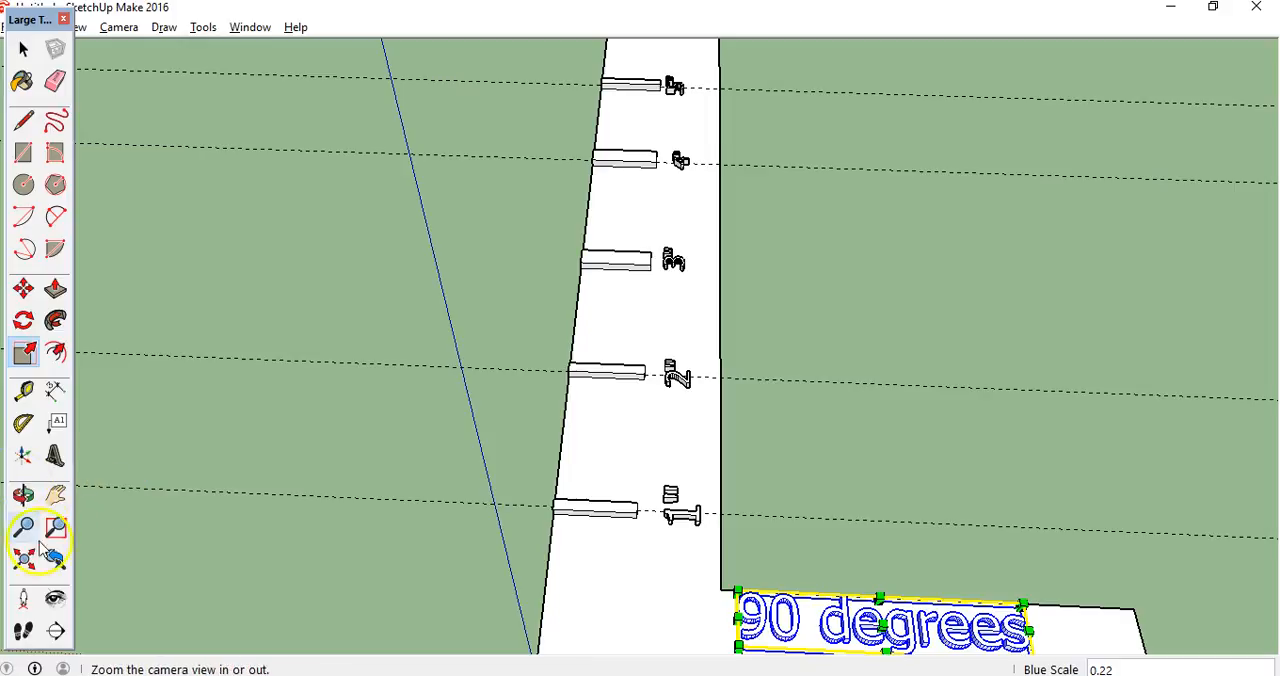
Add a guide 1" from the strip's long outer edge, running across the short leg at the inner corner
{"action": "left_click", "coordinate": [24, 495]}
{"action": "left_click_drag", "start_coordinate": [404, 546], "coordinate": [337, 405]}
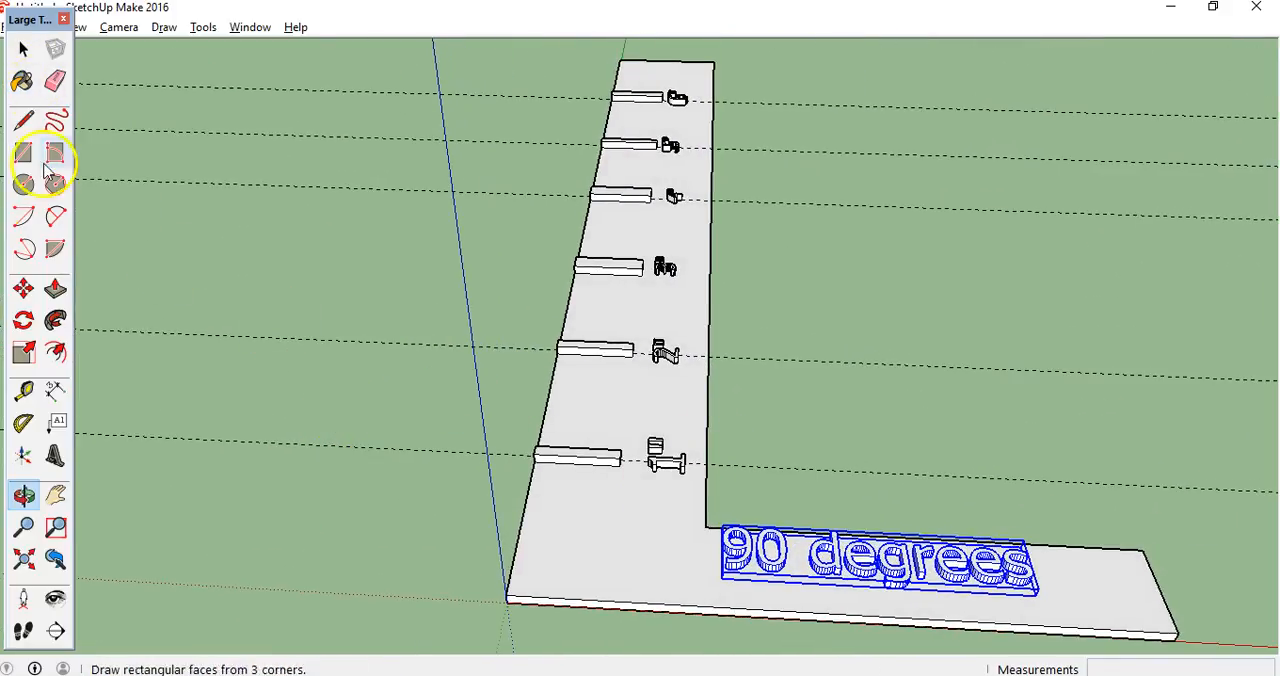
{"action": "left_click", "coordinate": [24, 392]}
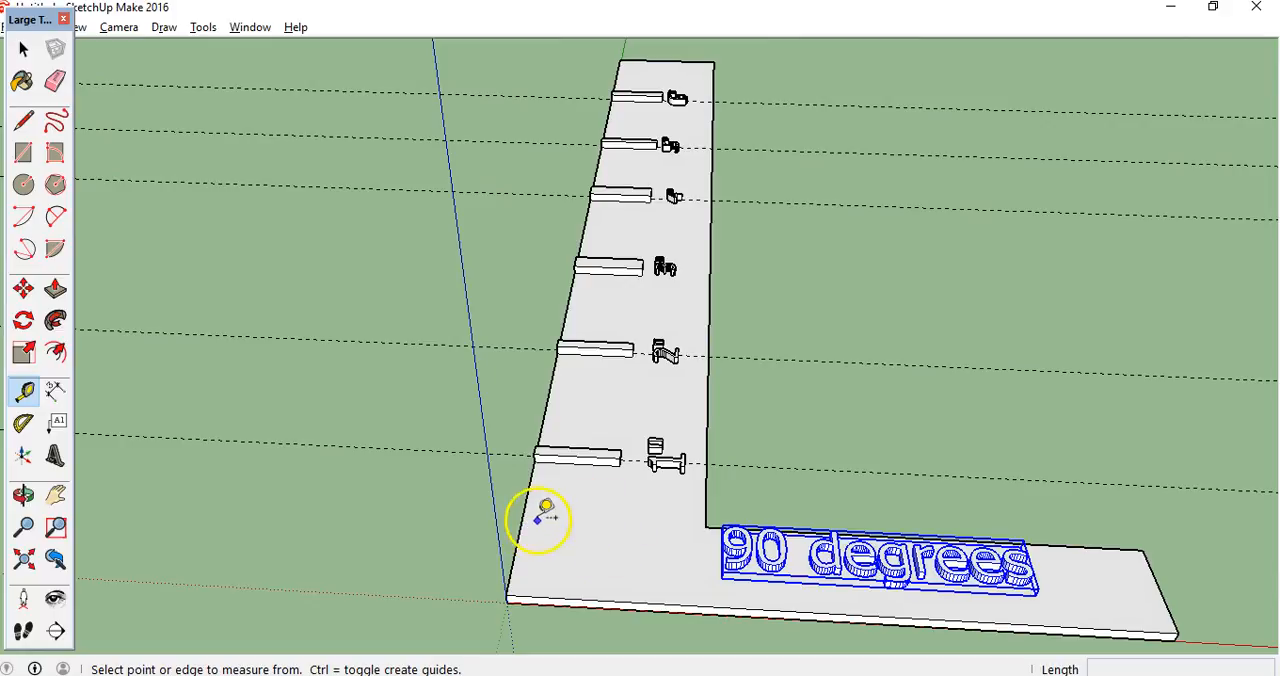
{"action": "left_click", "coordinate": [528, 498]}
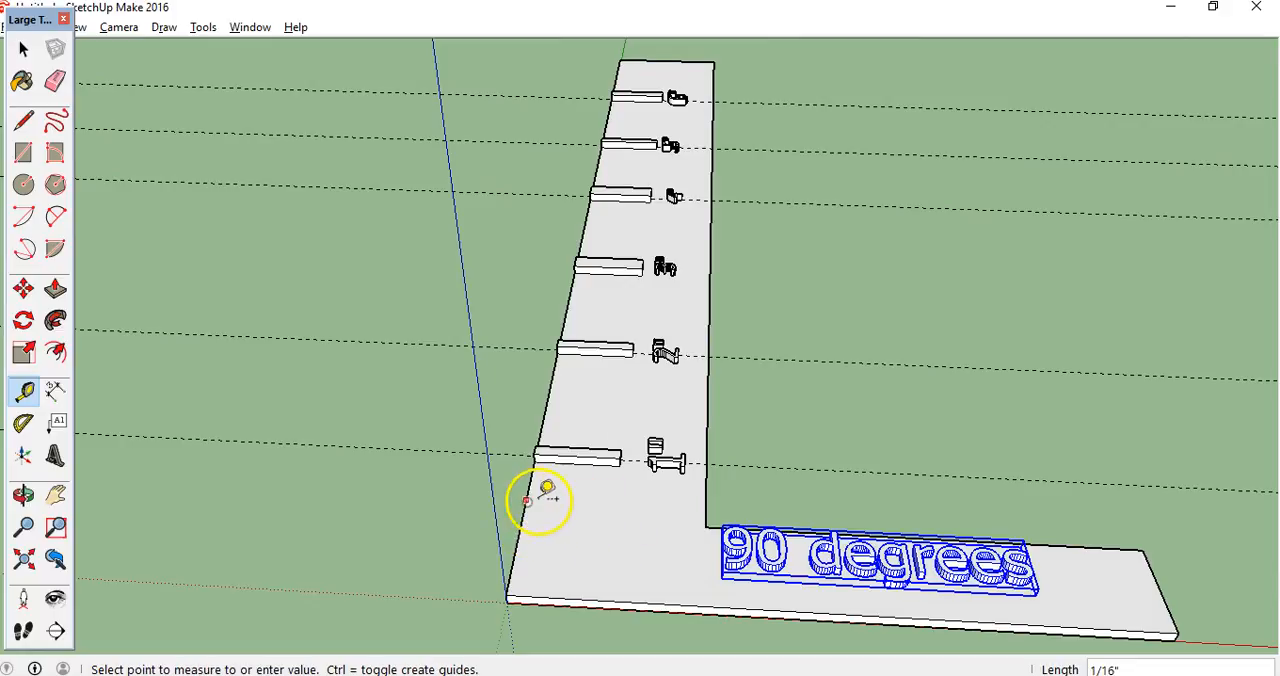
{"action": "left_click", "coordinate": [706, 506]}
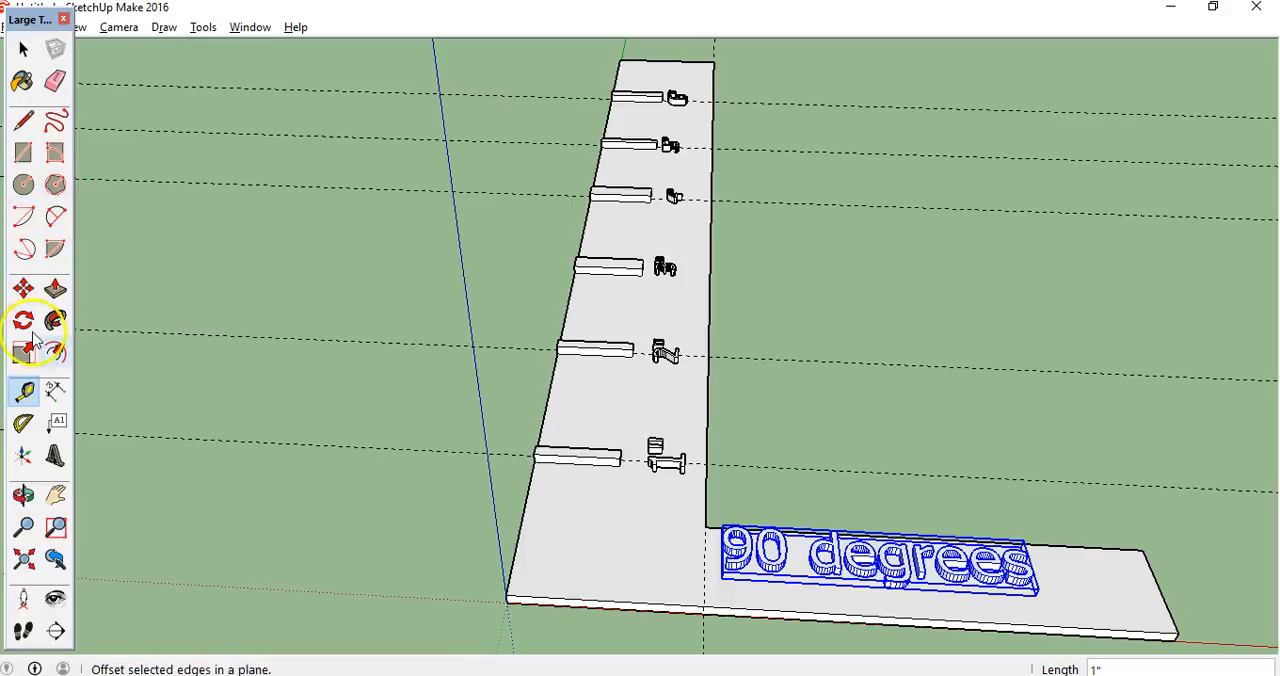
Place 3D text reading 1" near the outer corner, with 1/4" height and 1/4" extrusion, and scale it along the blue axis to 0.22
{"action": "left_click", "coordinate": [54, 459]}
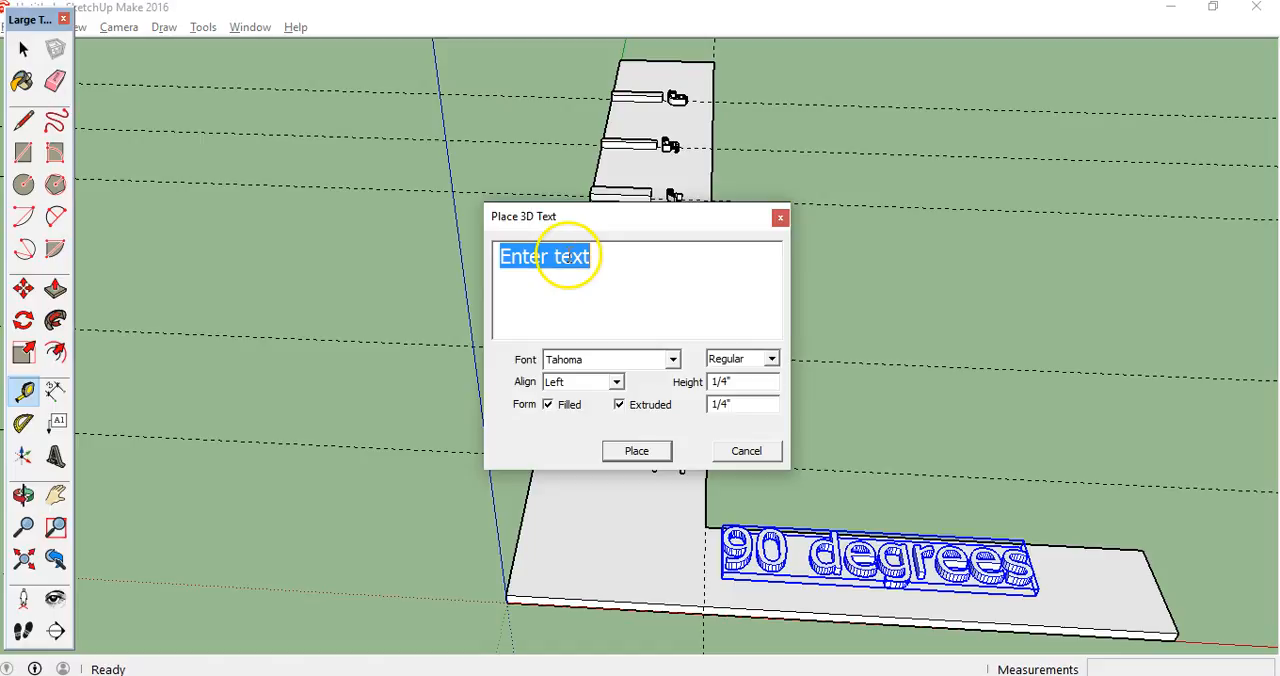
{"action": "type", "text": "1"}
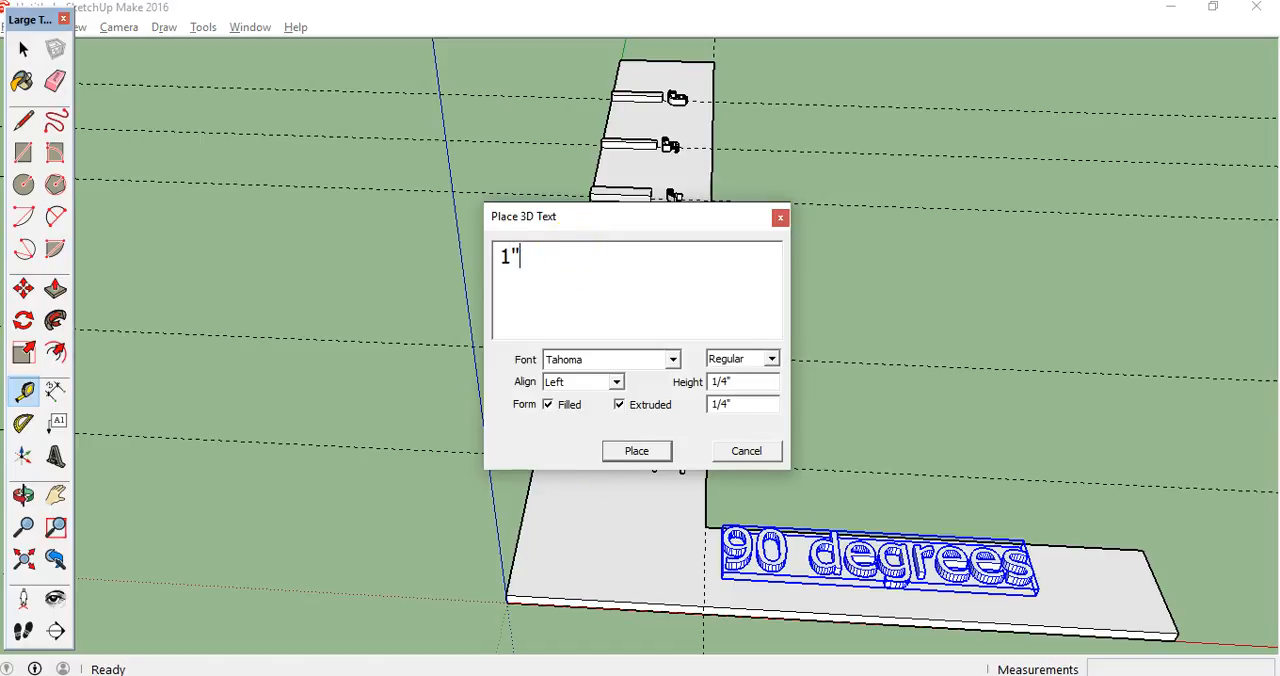
{"action": "left_click", "coordinate": [638, 451]}
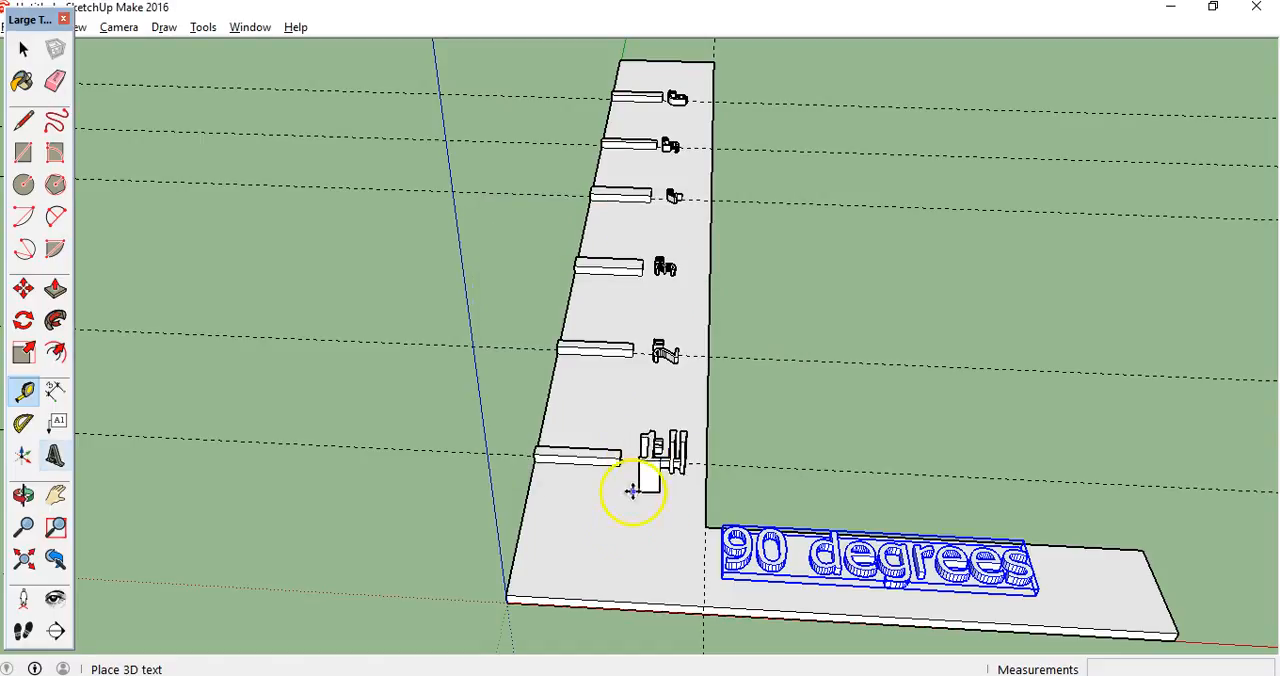
{"action": "left_click", "coordinate": [572, 595]}
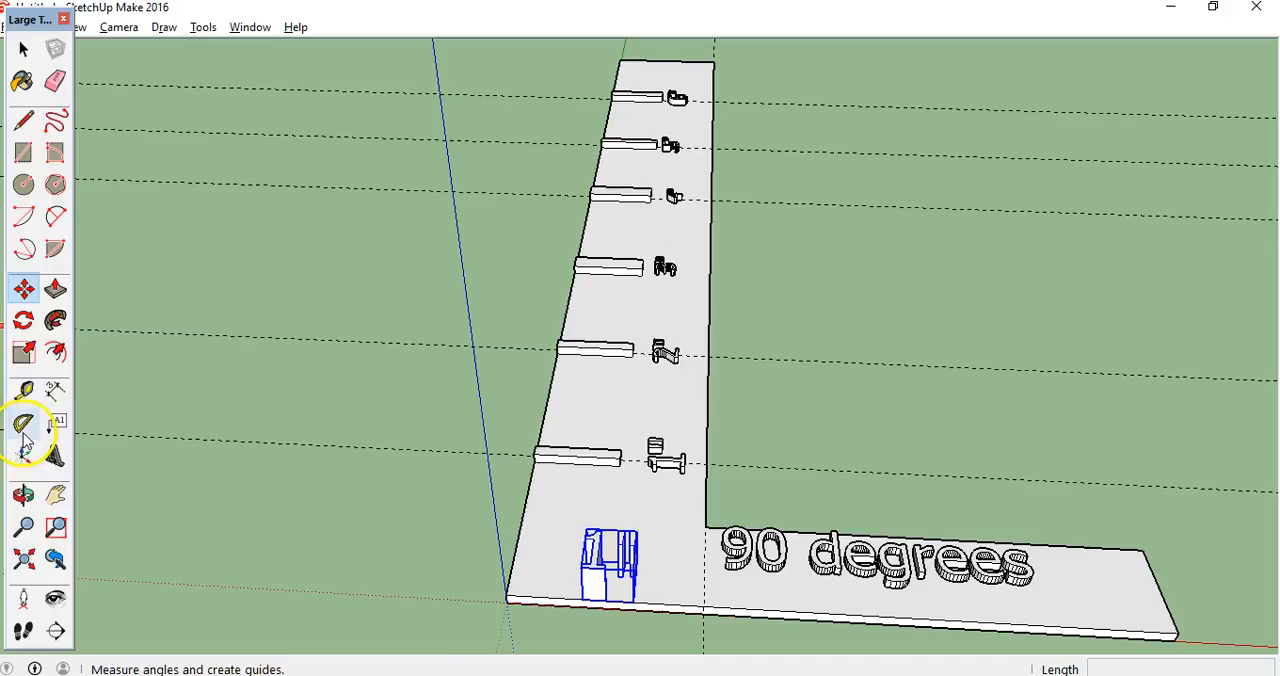
{"action": "left_click", "coordinate": [23, 352]}
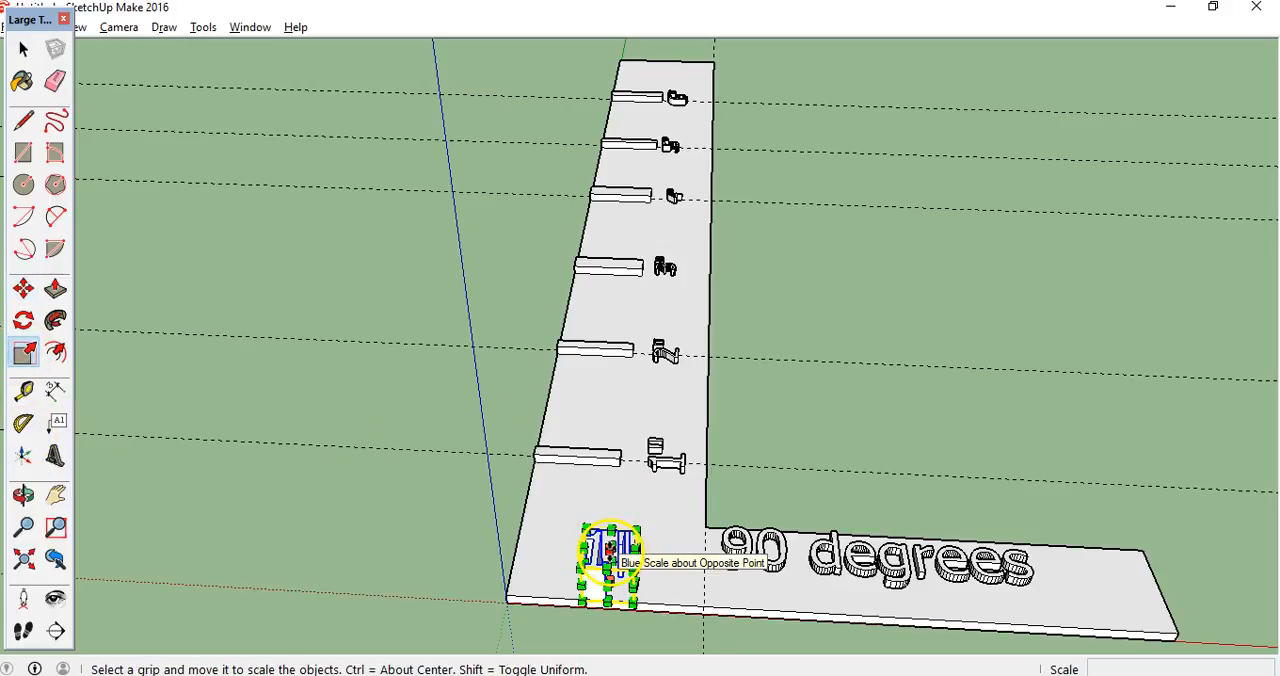
{"action": "left_click_drag", "start_coordinate": [608, 543], "coordinate": [737, 548]}
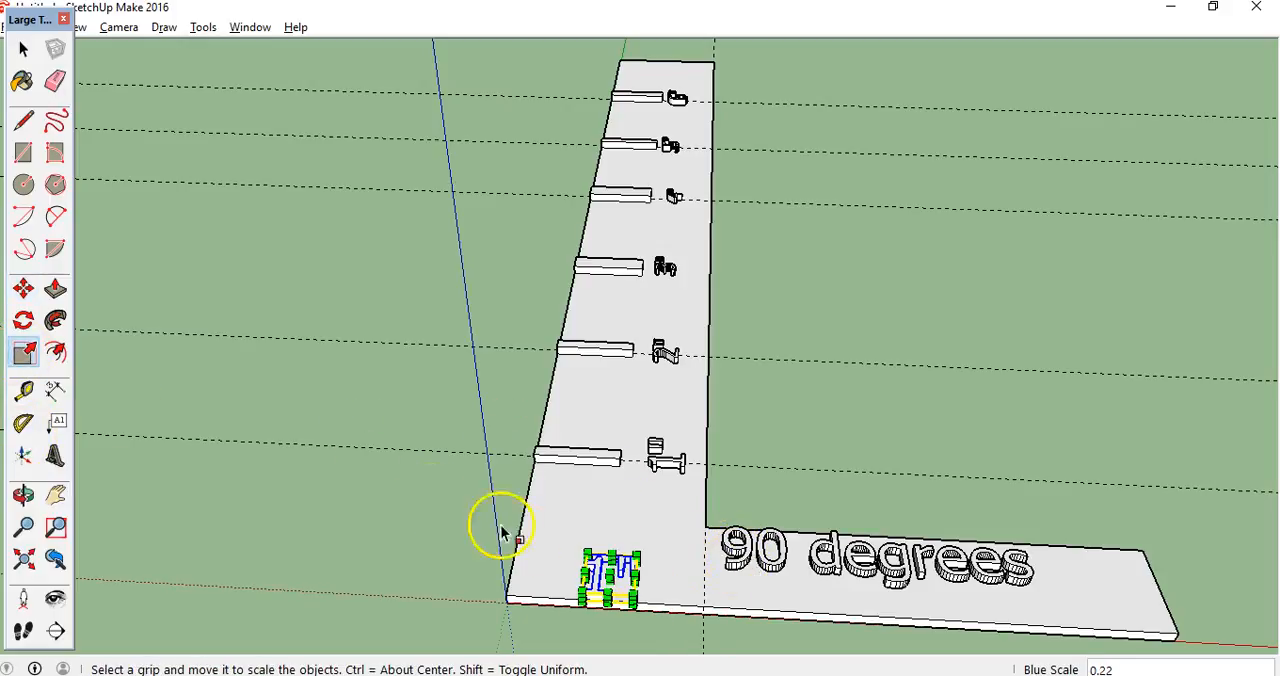
Draw two 1/16" by 3/8" tick rectangles on the top face, at the outer corner and at the new 1" guide
{"action": "left_click", "coordinate": [23, 152]}
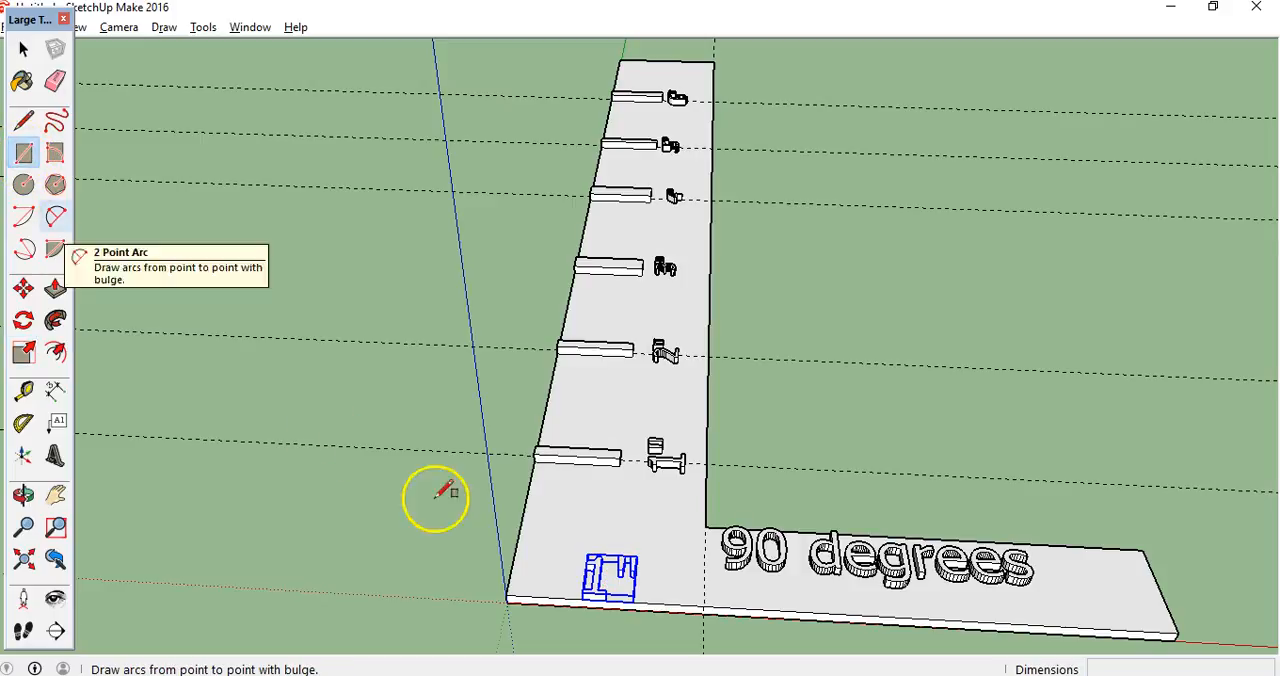
{"action": "left_click", "coordinate": [507, 595]}
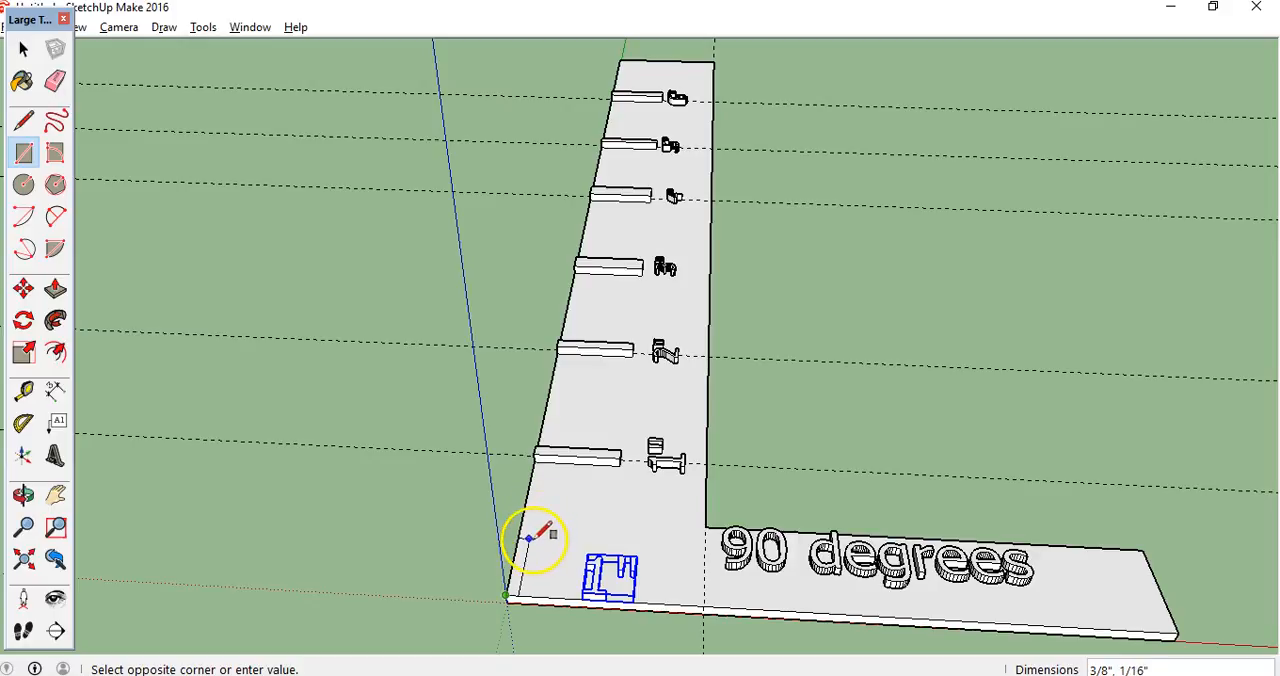
{"action": "left_click", "coordinate": [704, 604]}
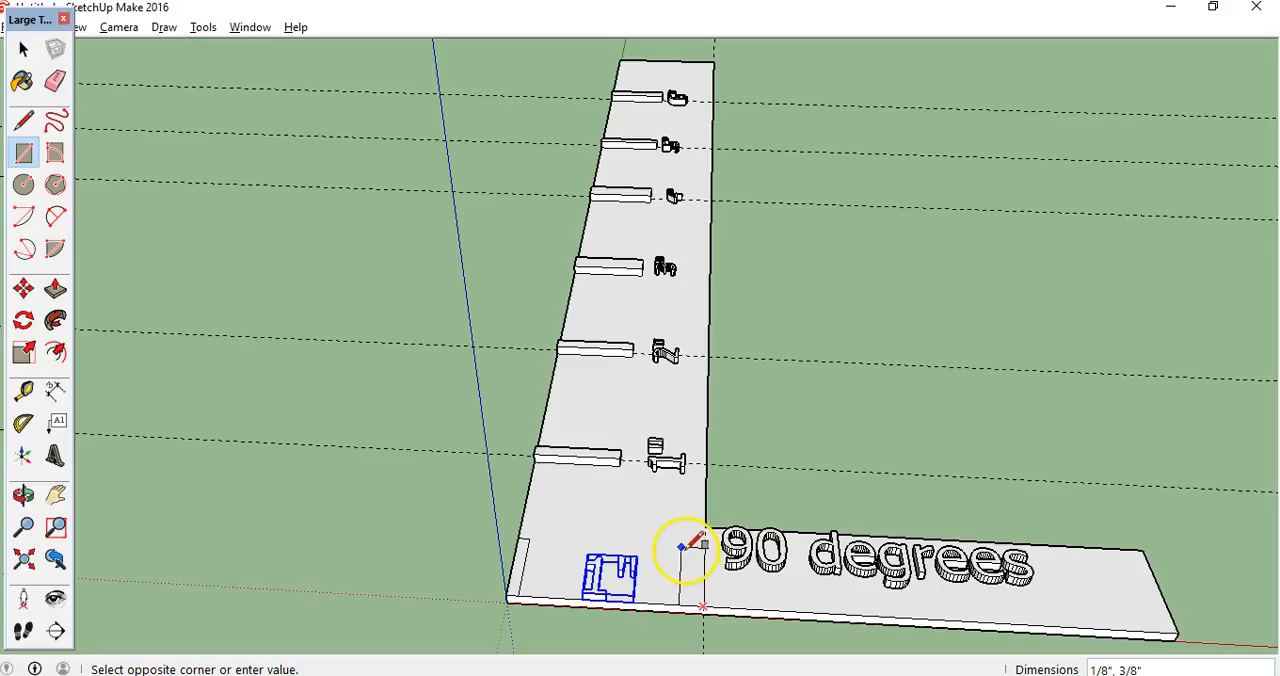
{"action": "left_click", "coordinate": [692, 547]}
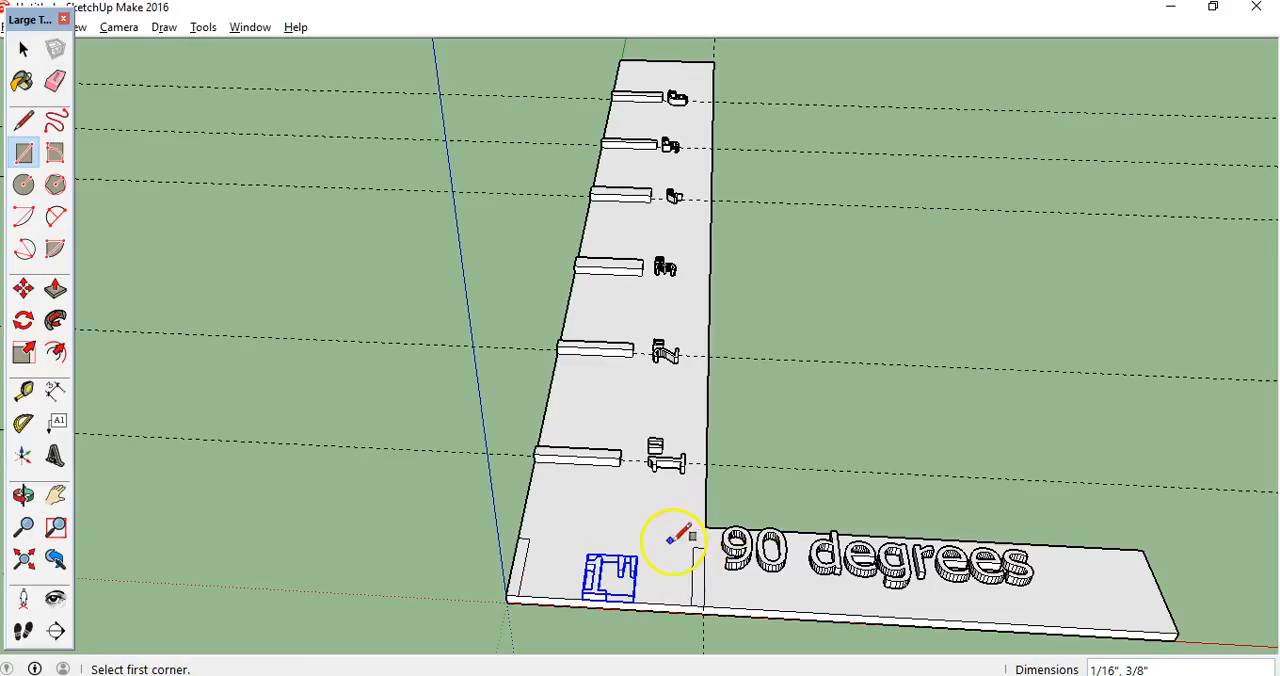
Push/Pull the two tick rectangles beside the short leg's 1" label up by about 1/16"
{"action": "left_click", "coordinate": [55, 289]}
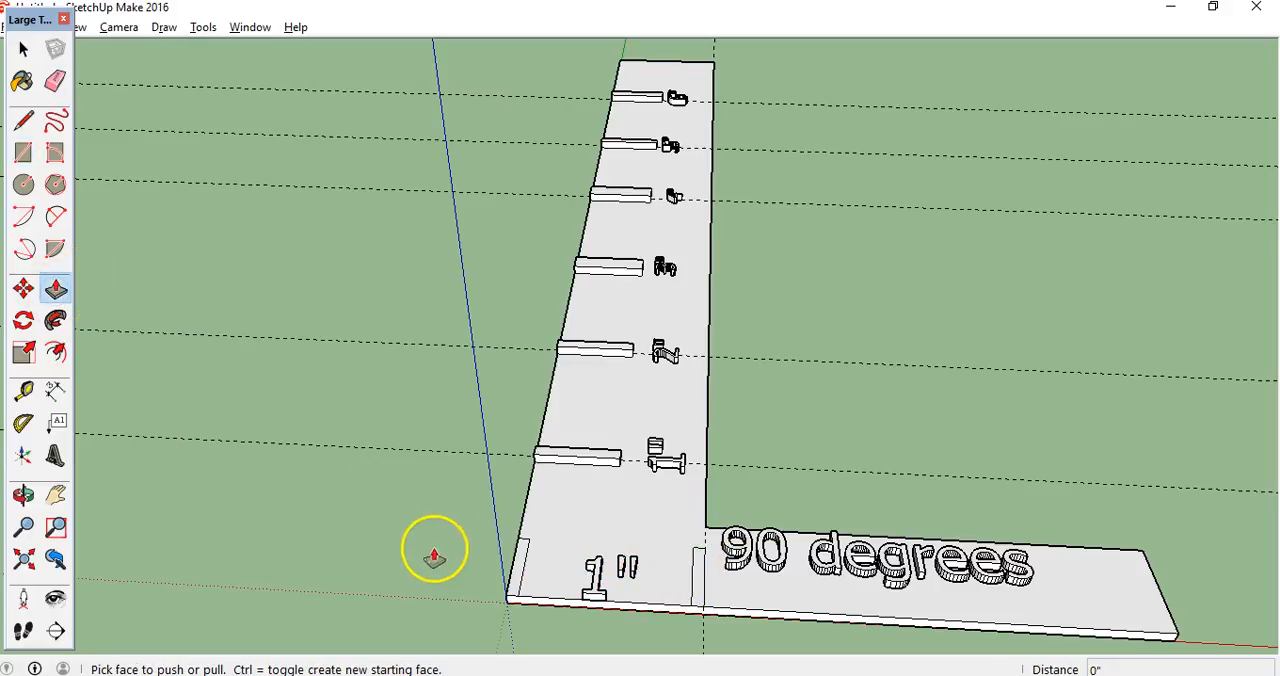
{"action": "left_click", "coordinate": [518, 578]}
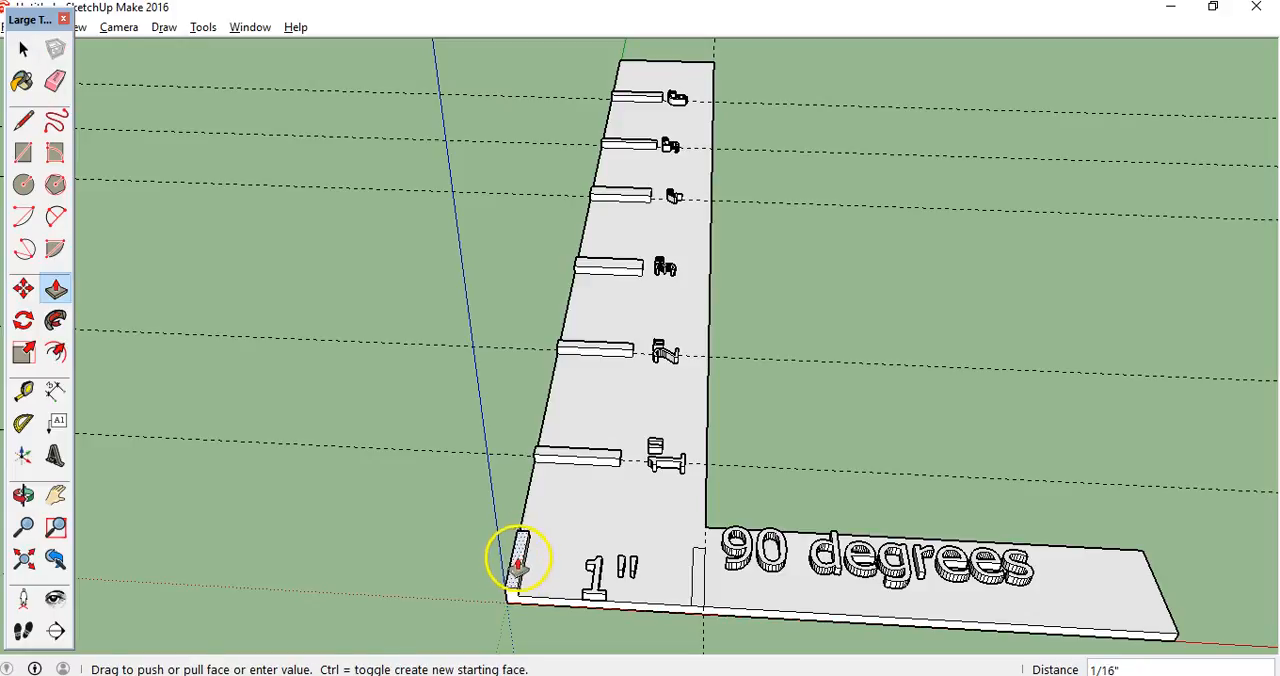
{"action": "left_click", "coordinate": [600, 579]}
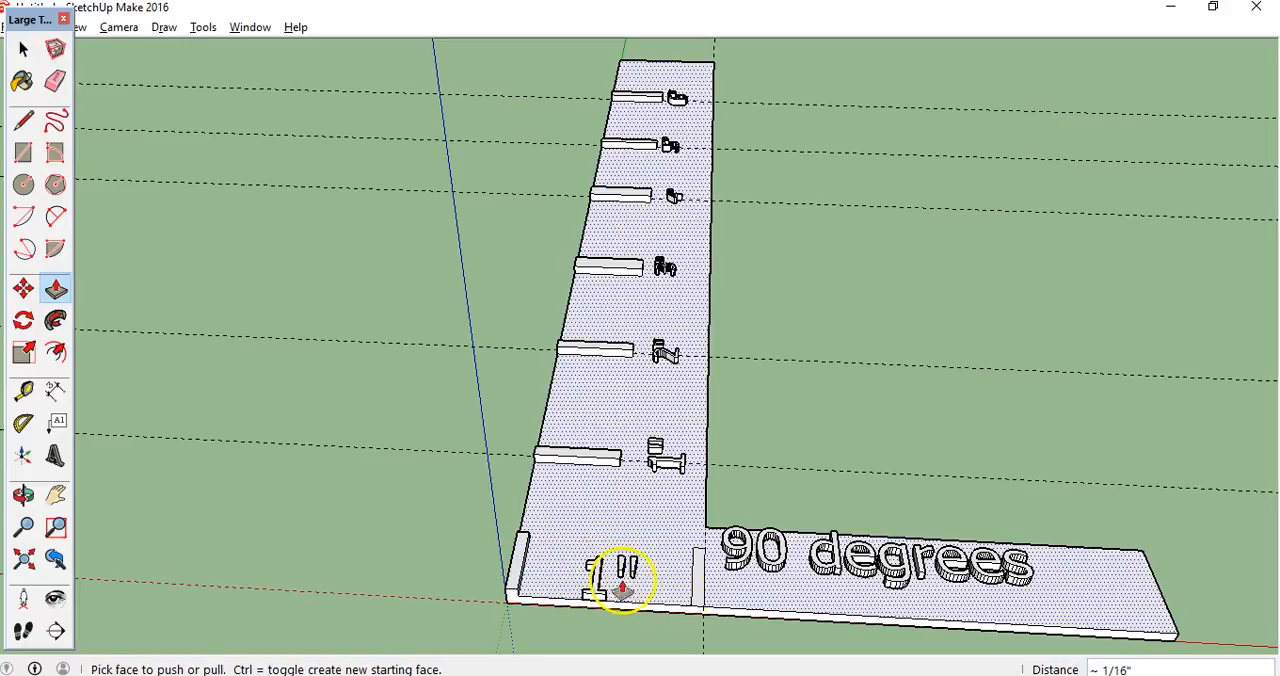
{"action": "left_click", "coordinate": [700, 595]}
{"action": "left_click", "coordinate": [600, 582]}
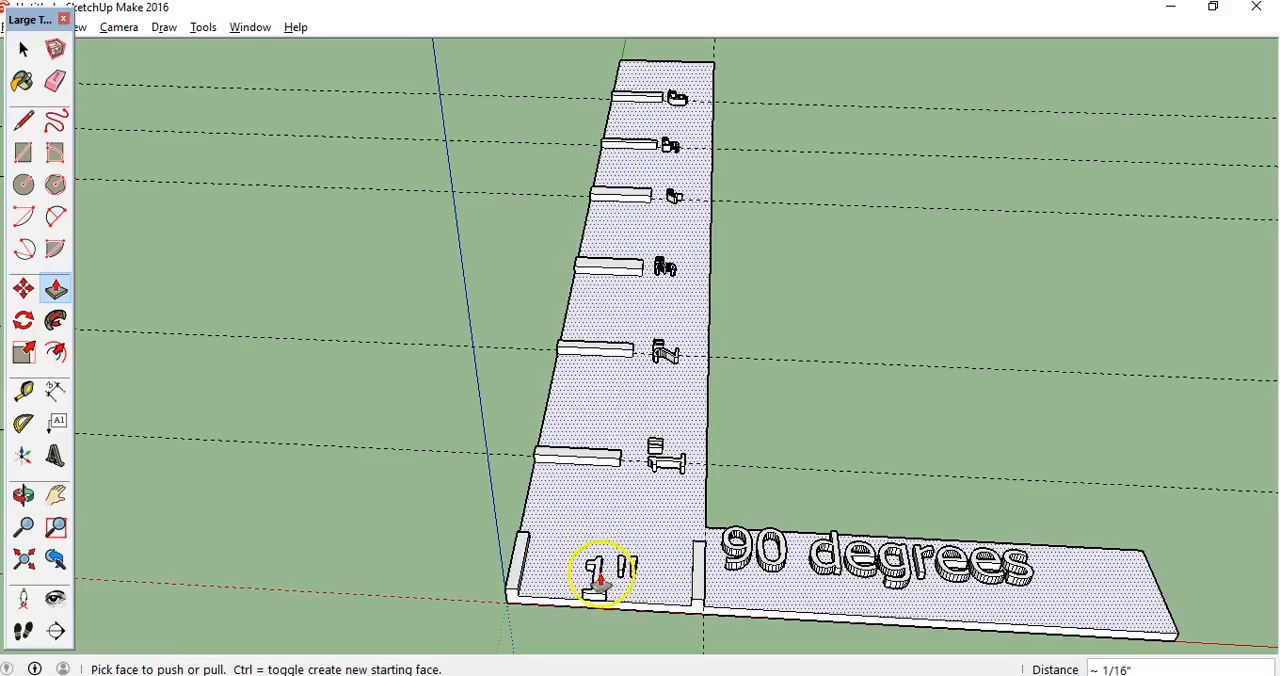
{"action": "left_click", "coordinate": [24, 494]}
{"action": "left_click_drag", "start_coordinate": [680, 508], "coordinate": [186, 514]}
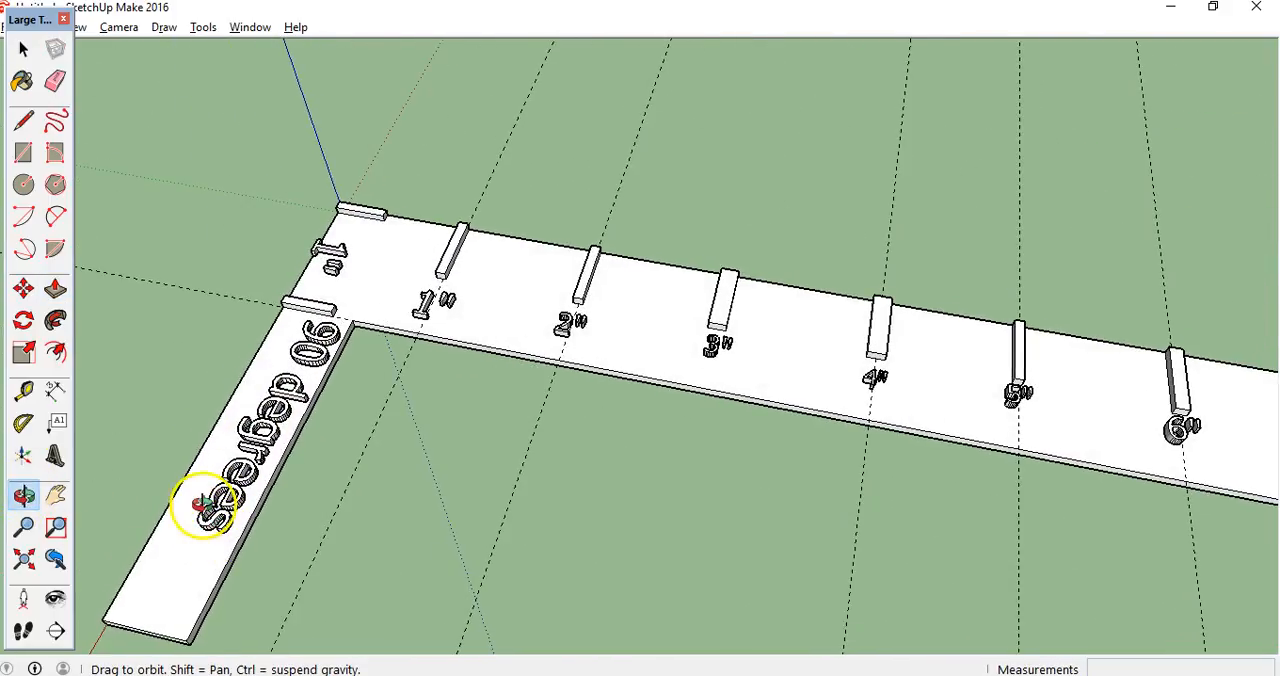
{"action": "left_click", "coordinate": [55, 288]}
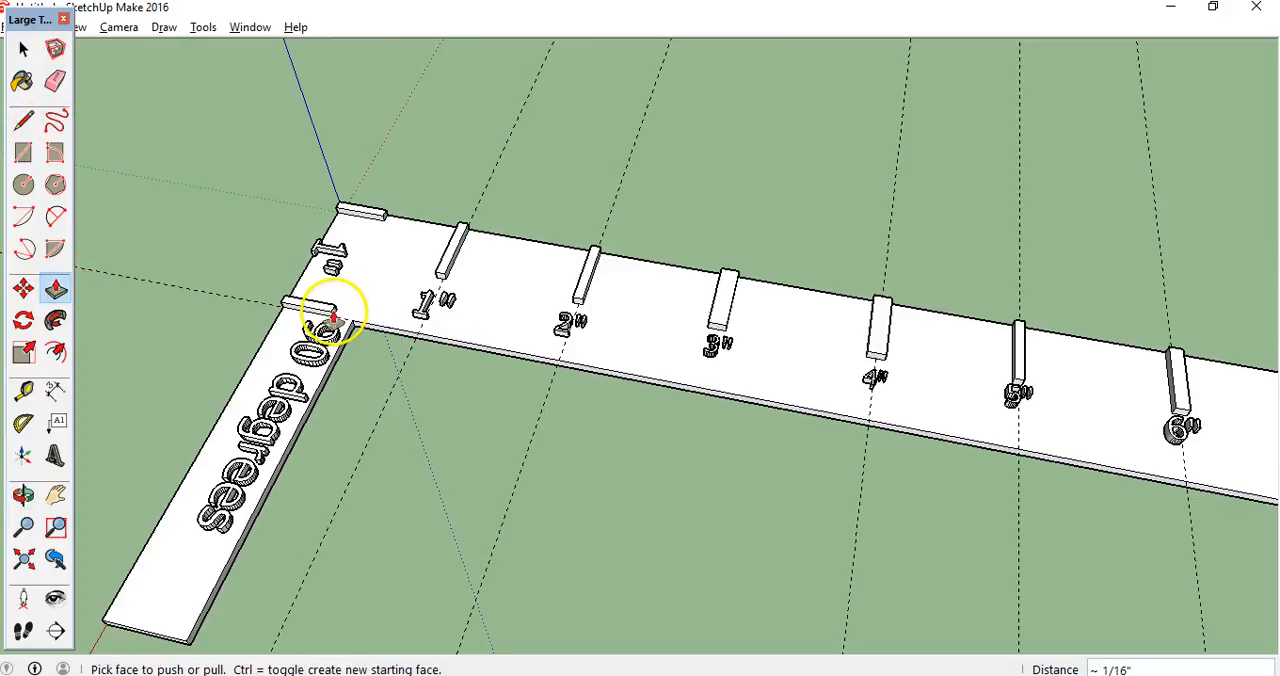
{"action": "left_click", "coordinate": [382, 222]}
{"action": "left_click", "coordinate": [380, 220]}
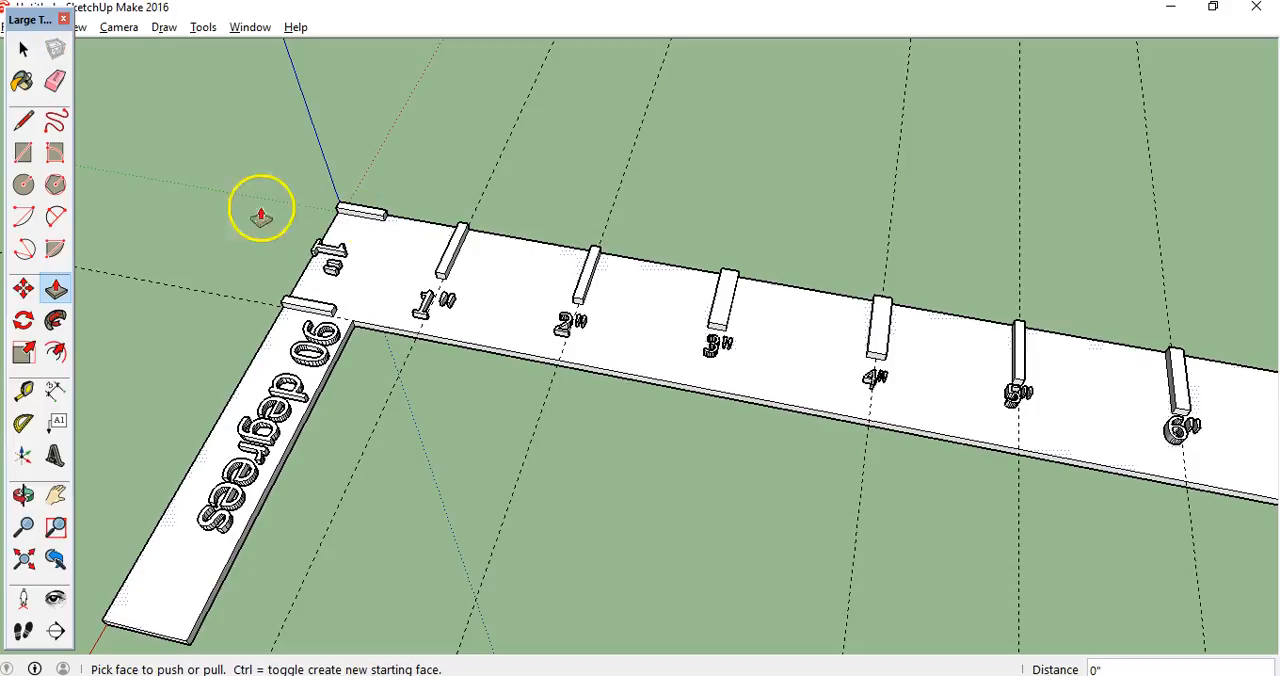
{"action": "left_click", "coordinate": [23, 152]}
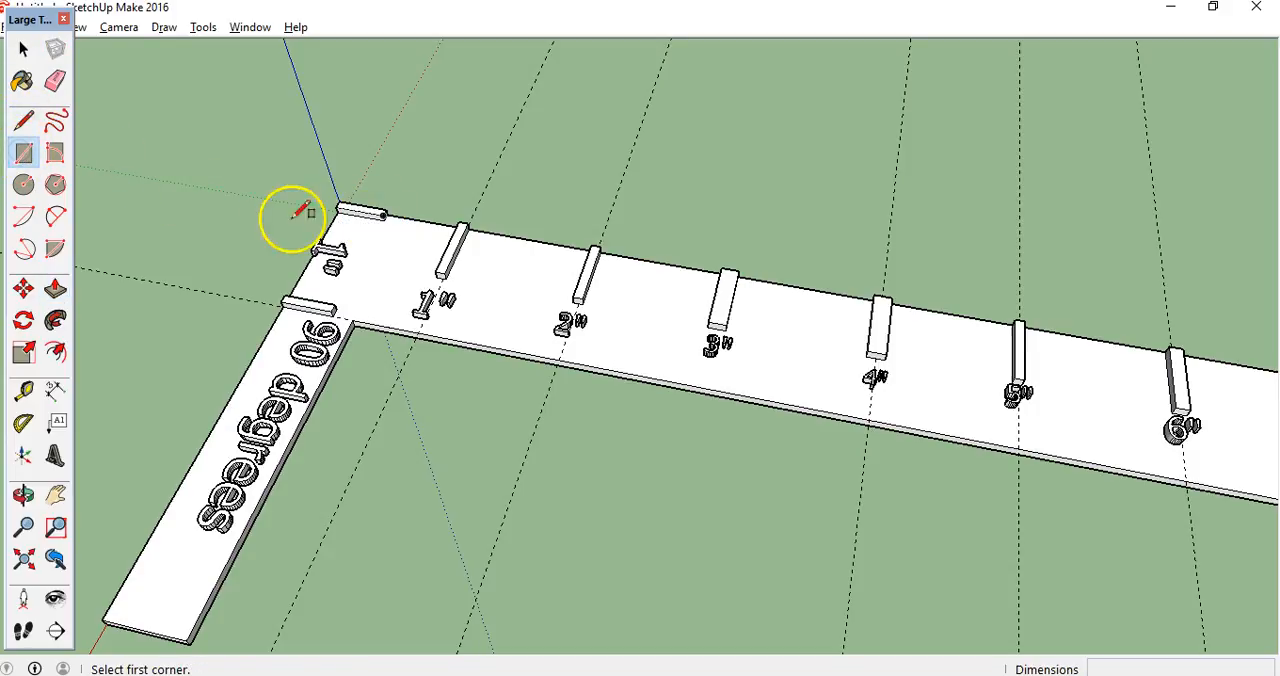
{"action": "left_click", "coordinate": [359, 214]}
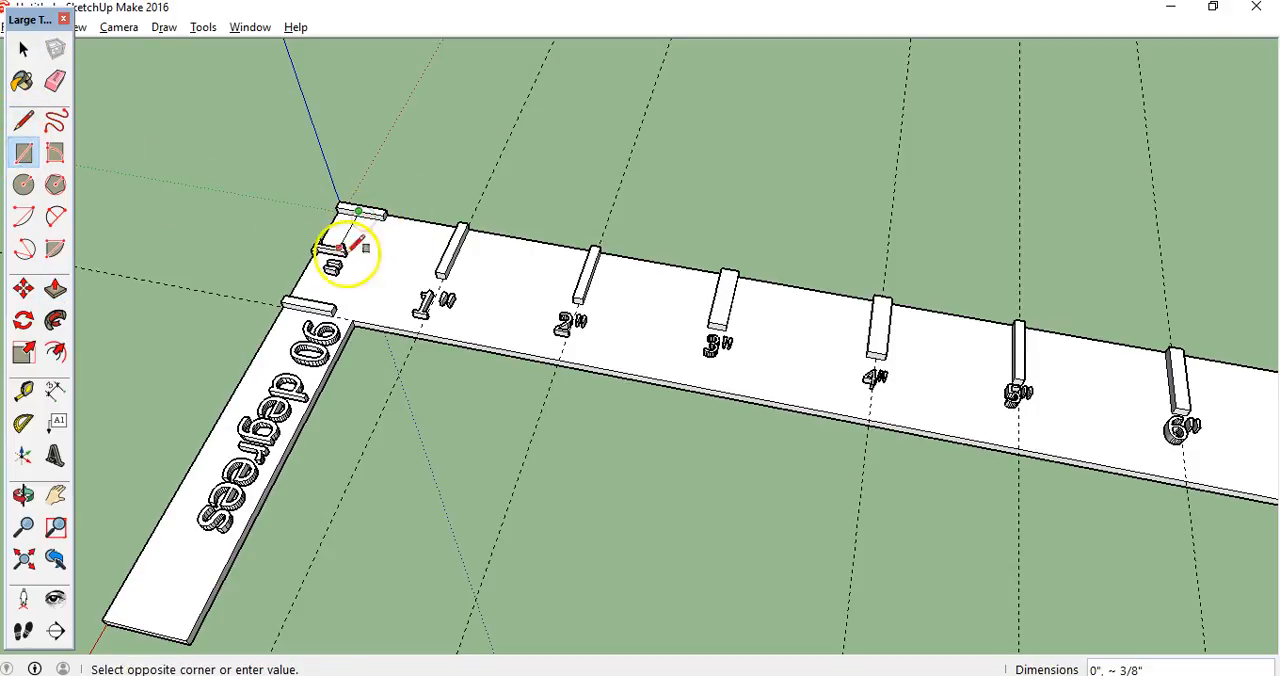
{"action": "left_click", "coordinate": [331, 312]}
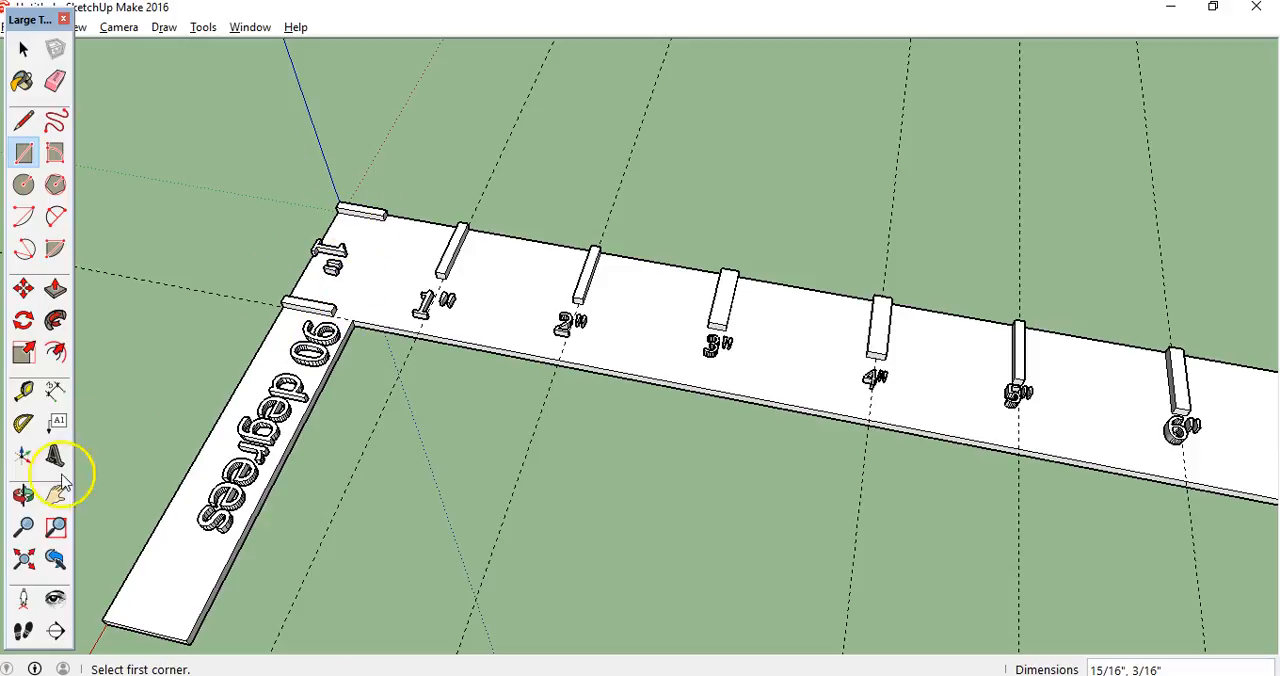
Erase all the dashed guide lines around the ruler
{"action": "left_click", "coordinate": [30, 492]}
{"action": "left_click_drag", "start_coordinate": [223, 371], "coordinate": [631, 266]}
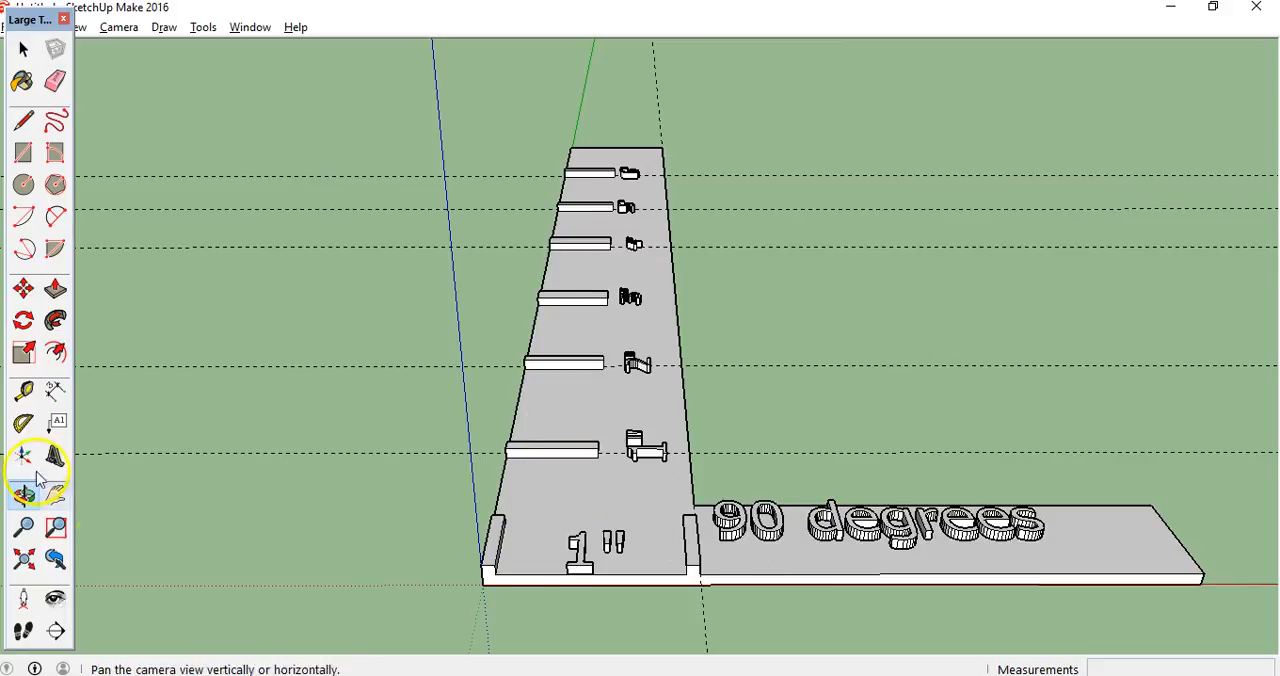
{"action": "left_click", "coordinate": [56, 82]}
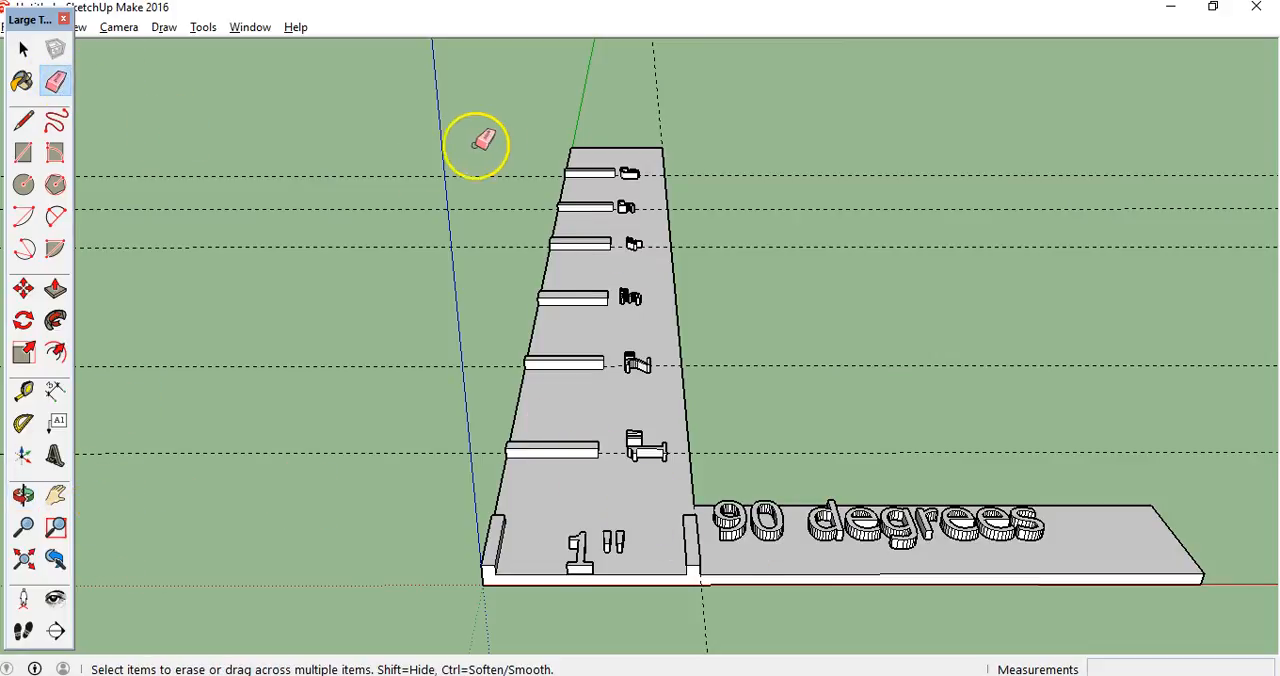
{"action": "mouse_move", "coordinate": [694, 118]}
{"action": "left_mouse_down"}
{"action": "mouse_move", "coordinate": [644, 126]}
{"action": "mouse_move", "coordinate": [700, 117]}
{"action": "left_mouse_up"}
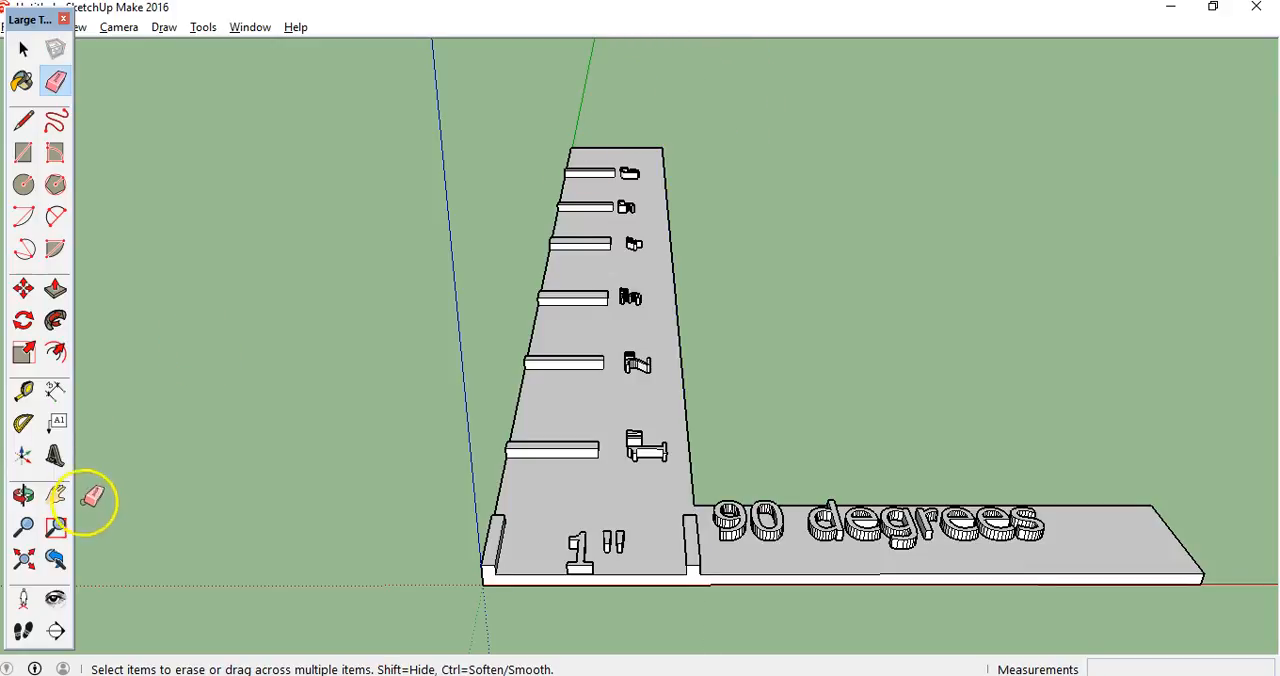
Examine the ruler's raised ticks, inch labels and 90 degrees text from several angles, including from above
{"action": "left_click", "coordinate": [23, 495]}
{"action": "left_click_drag", "start_coordinate": [399, 275], "coordinate": [299, 258]}
{"action": "left_click_drag", "start_coordinate": [382, 270], "coordinate": [569, 351]}
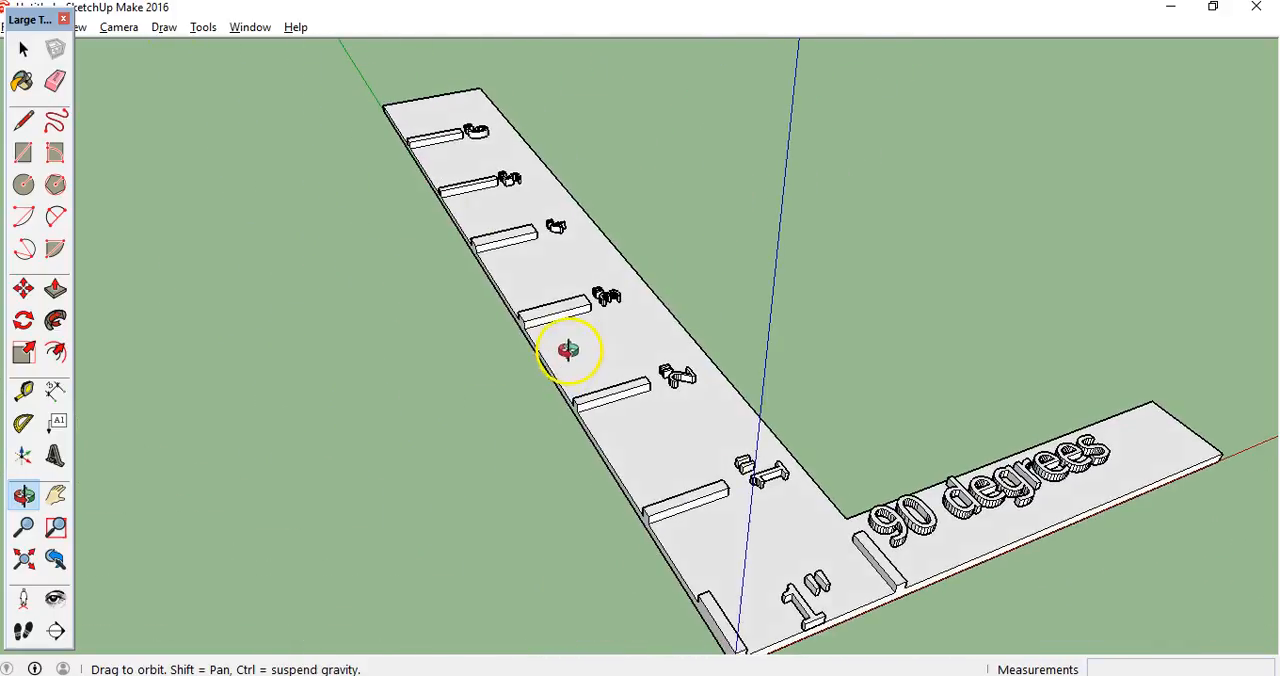
{"action": "left_click_drag", "start_coordinate": [331, 257], "coordinate": [831, 318]}
{"action": "left_click_drag", "start_coordinate": [441, 396], "coordinate": [689, 440]}
{"action": "left_click_drag", "start_coordinate": [617, 537], "coordinate": [657, 562]}
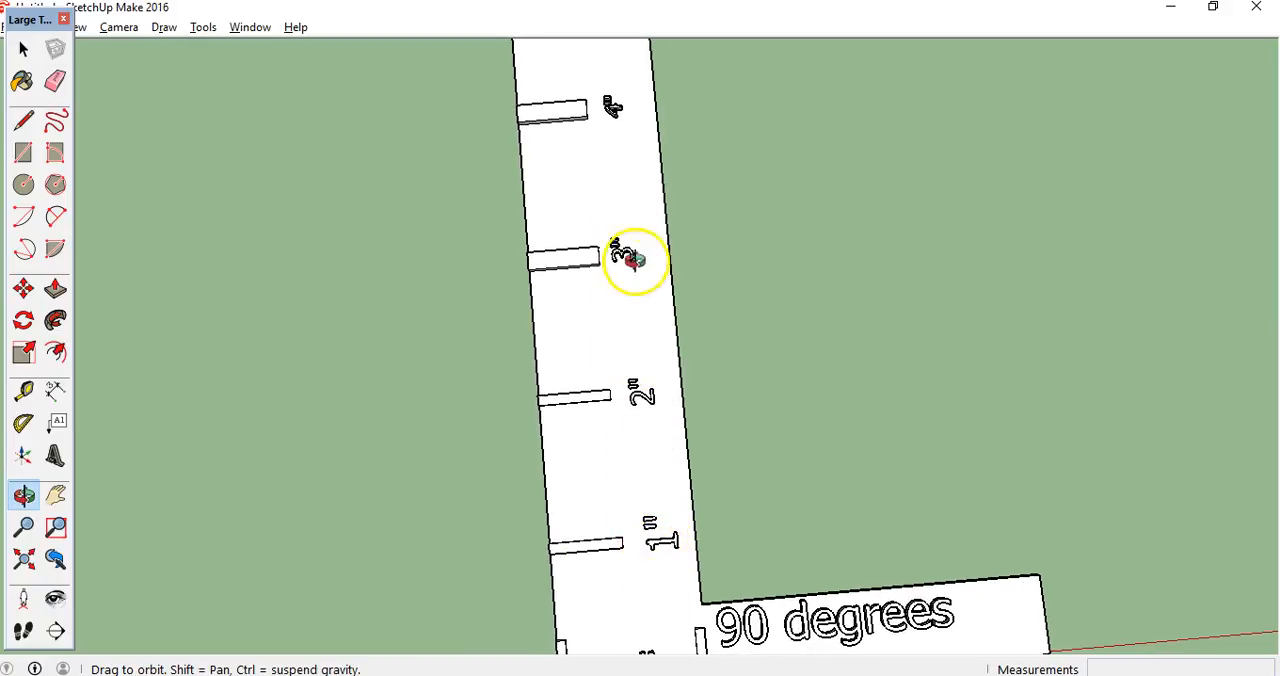
{"action": "left_click_drag", "start_coordinate": [714, 486], "coordinate": [686, 423]}
{"action": "left_click_drag", "start_coordinate": [778, 447], "coordinate": [414, 401]}
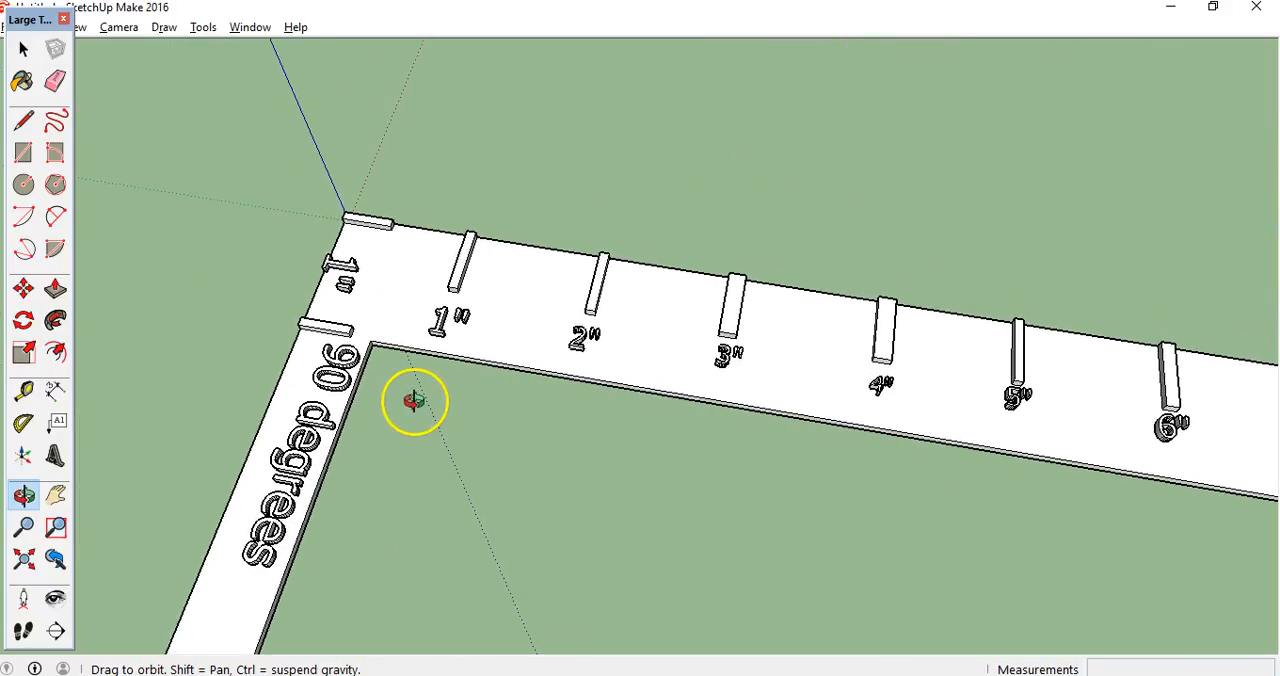